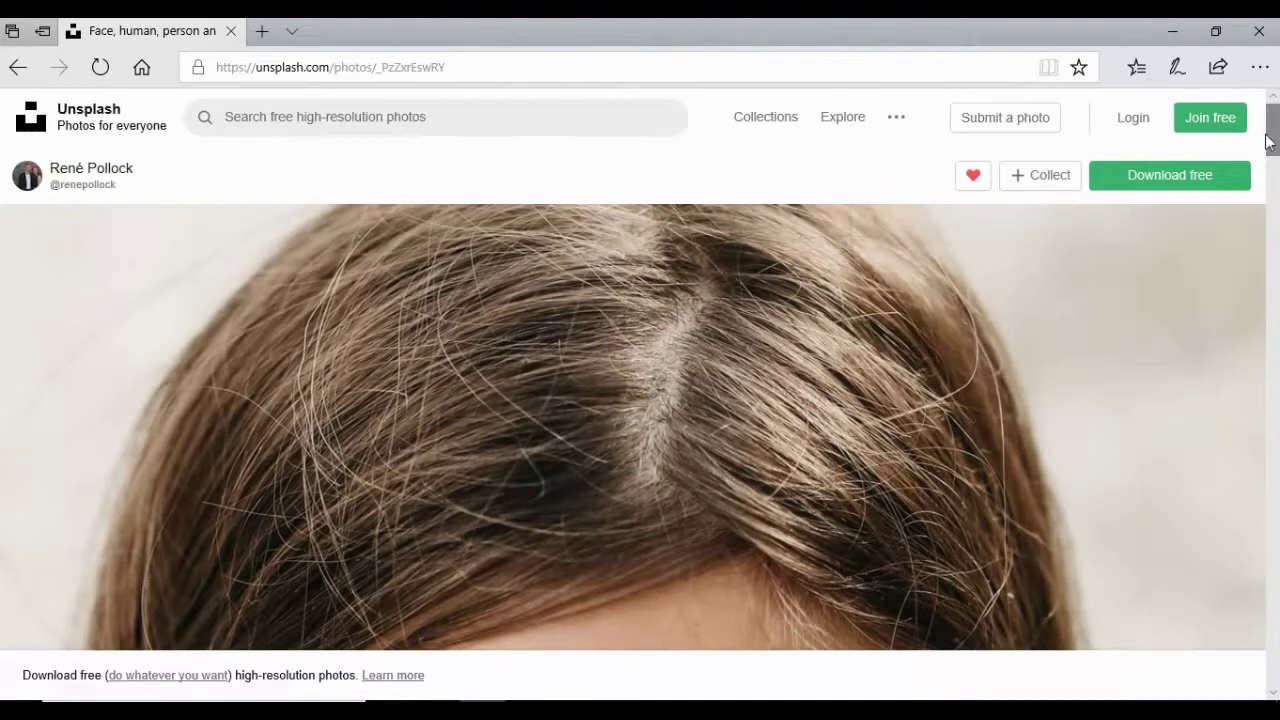
- Download the girl's portrait photo from Unsplash, save it to the Desktop as a JPG file, and close the browser
left_click_drag(1274, 142, 1275, 197)
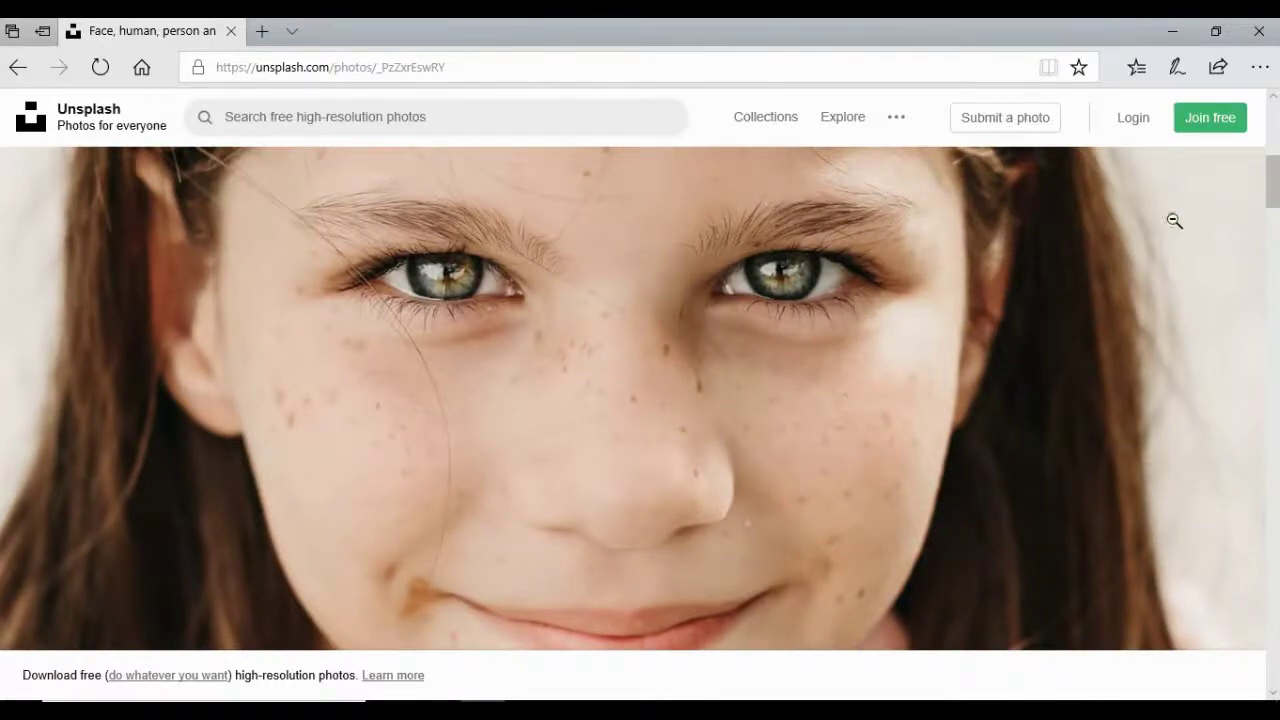
scroll(1172, 218, "down", 6)
left_click_drag(1272, 204, 1272, 138)
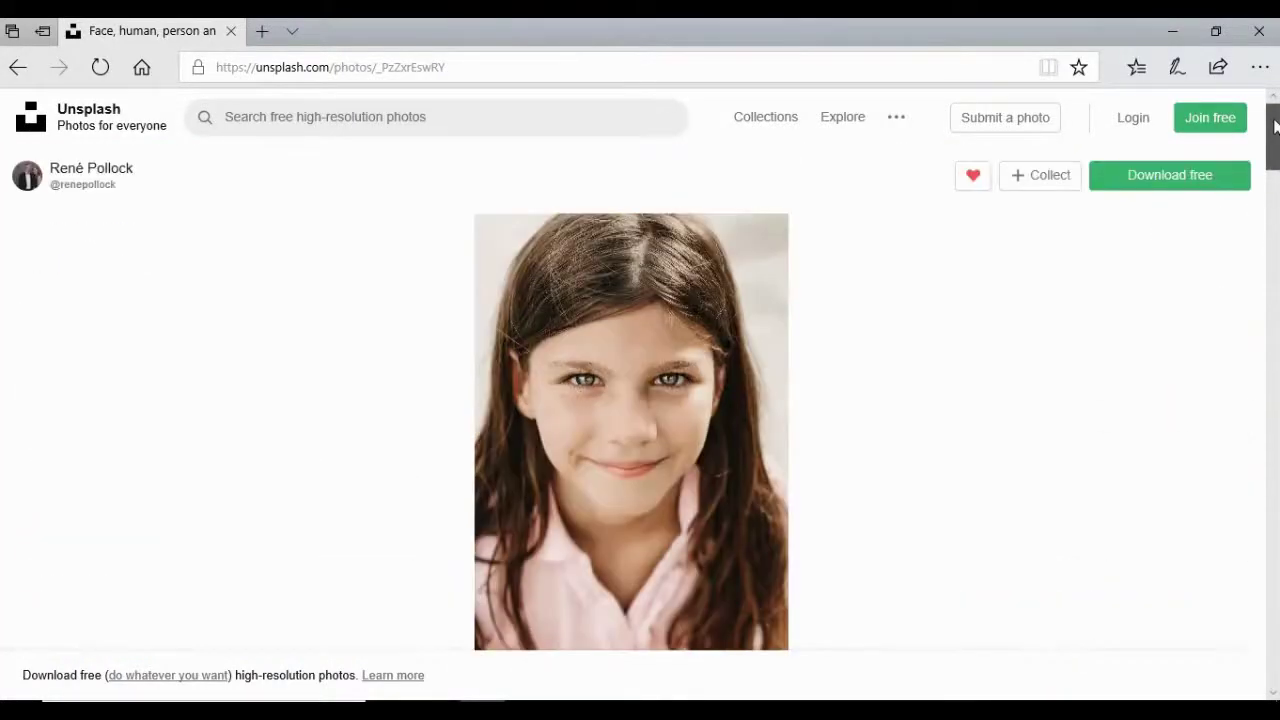
left_click(1155, 187)
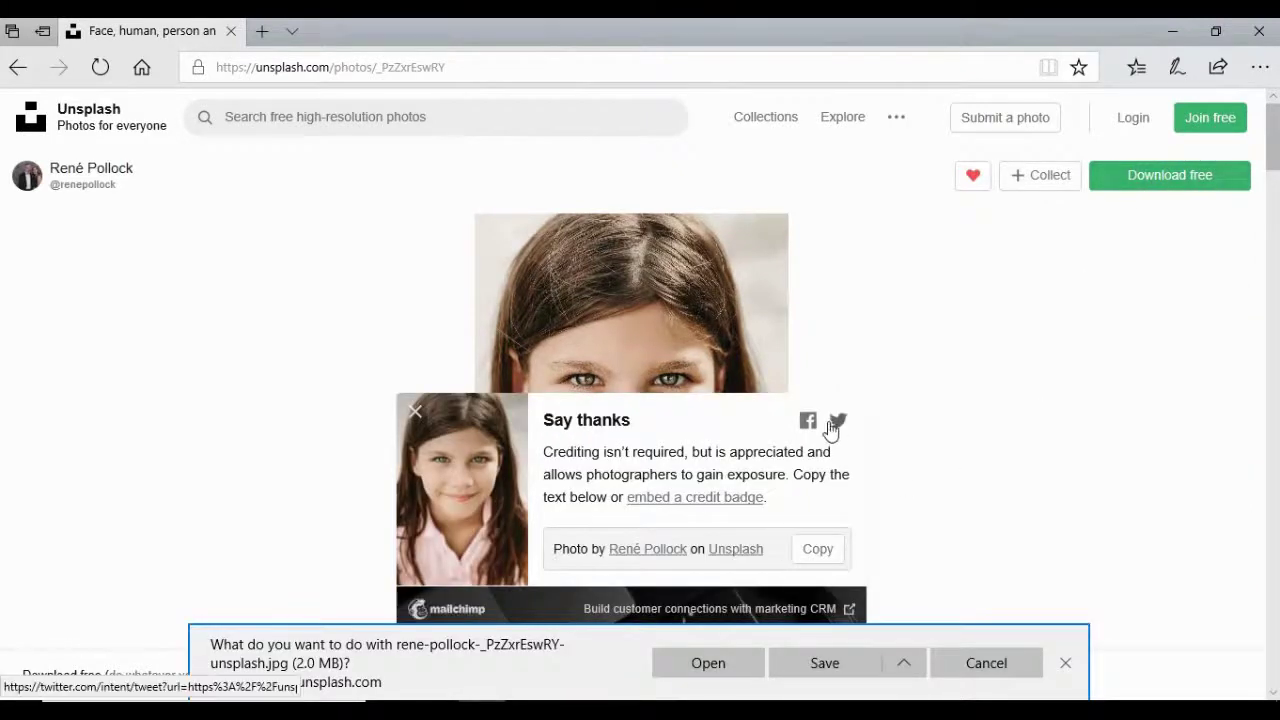
left_click(904, 663)
left_click(839, 635)
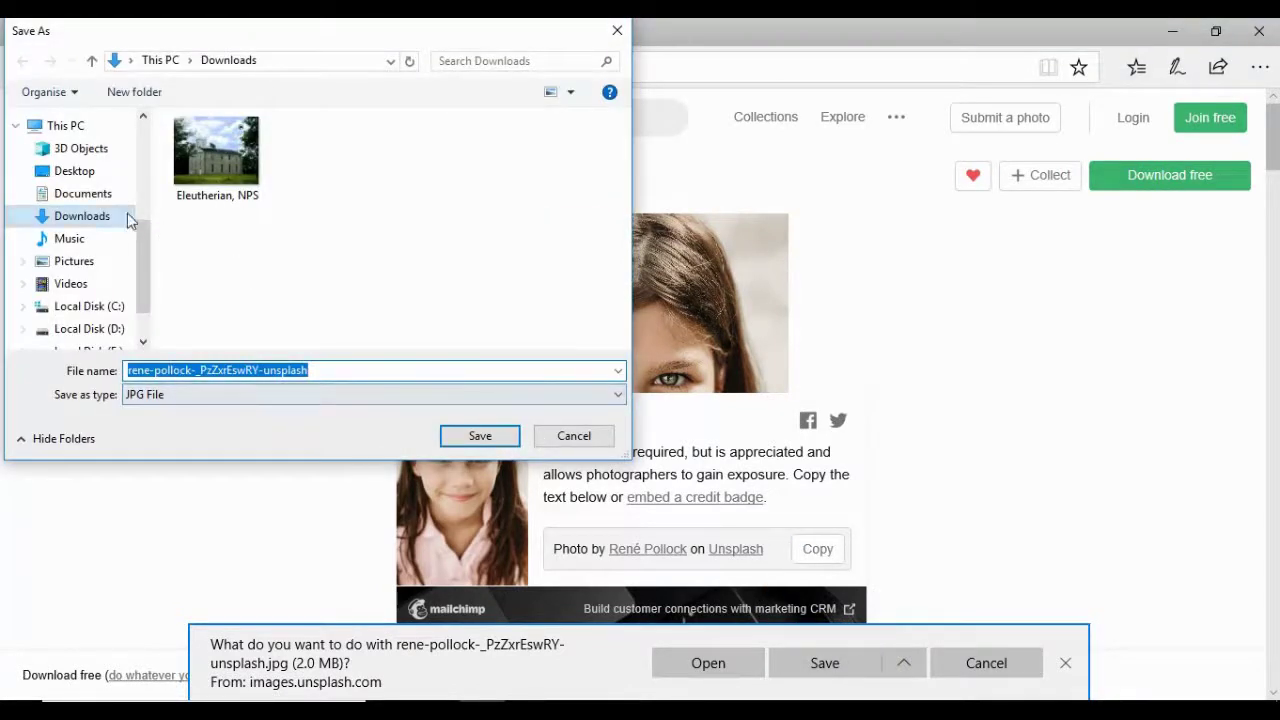
left_click(76, 172)
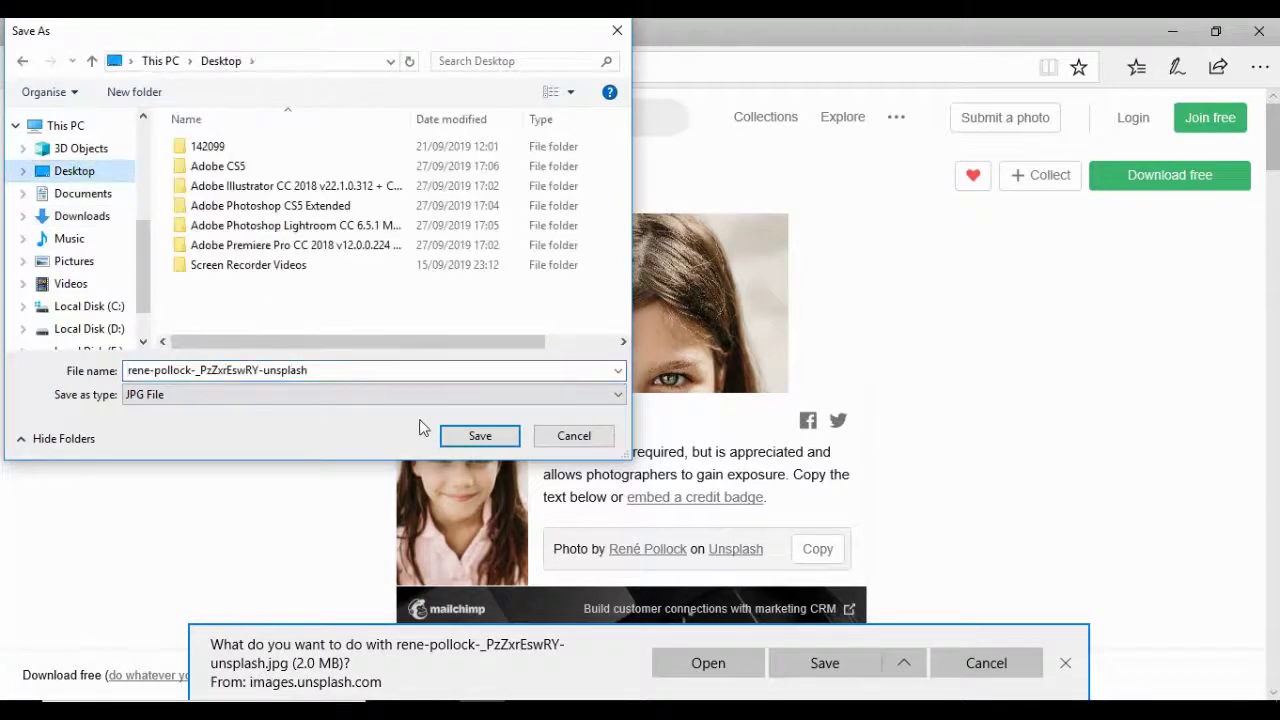
left_click(480, 435)
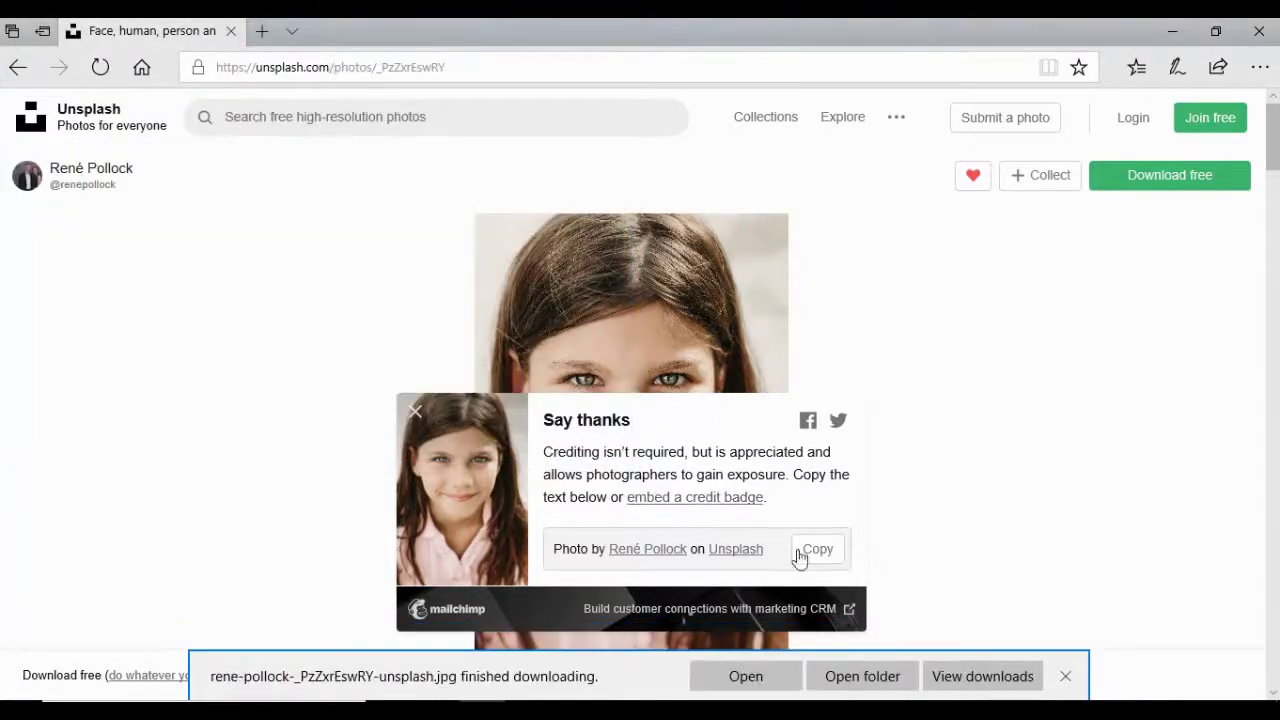
left_click(1257, 31)
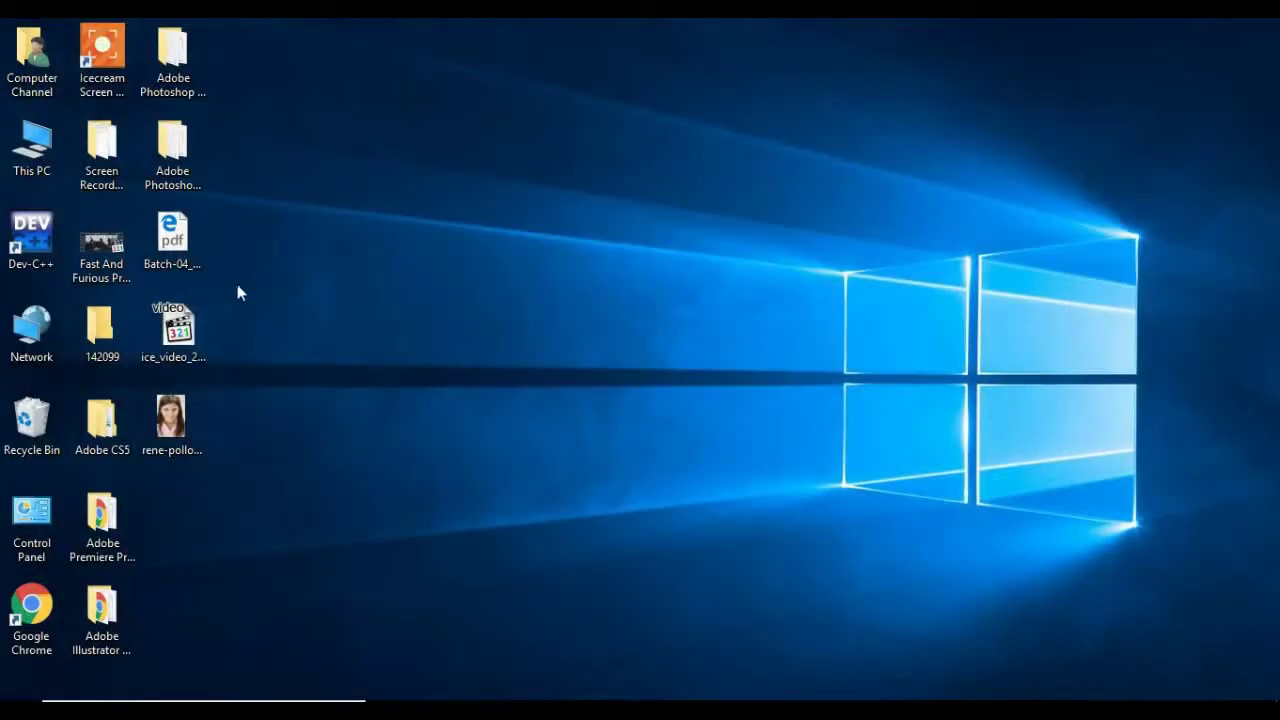
- Open the Batch-04_GRD101_3 PDF from the desktop and read the exercise instructions down to the problem statement
double_click(178, 240)
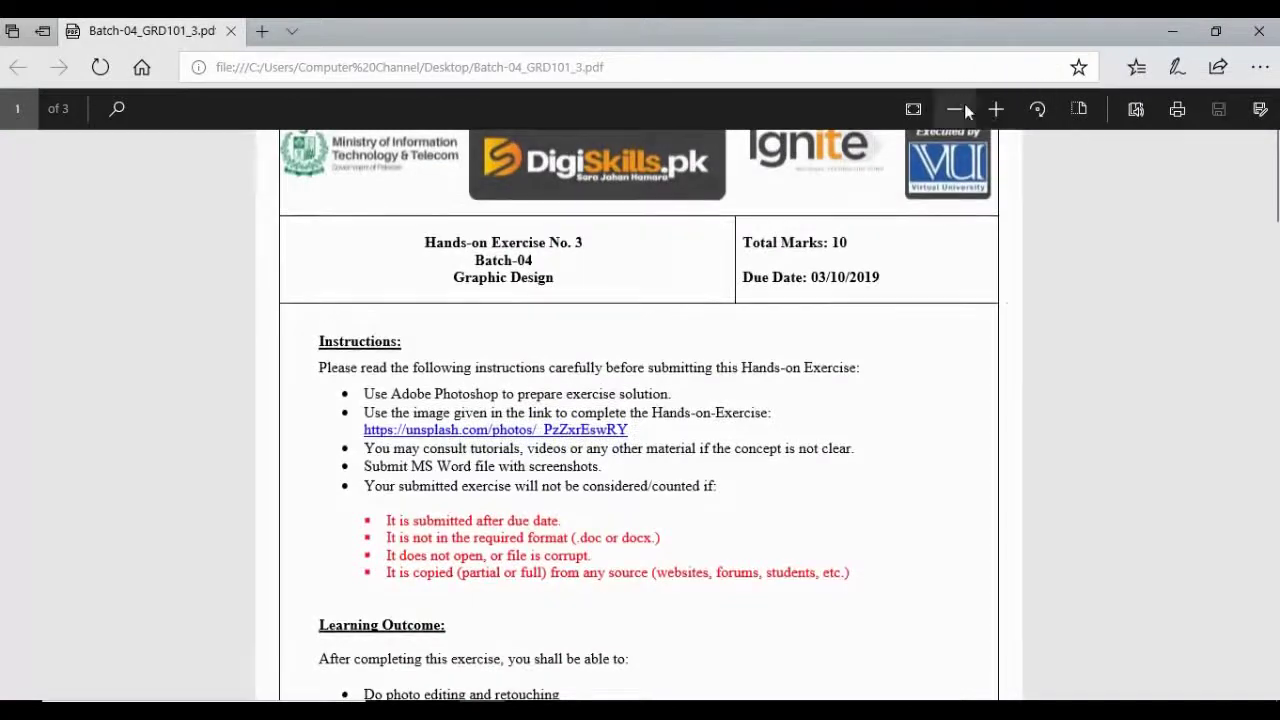
left_click(999, 111)
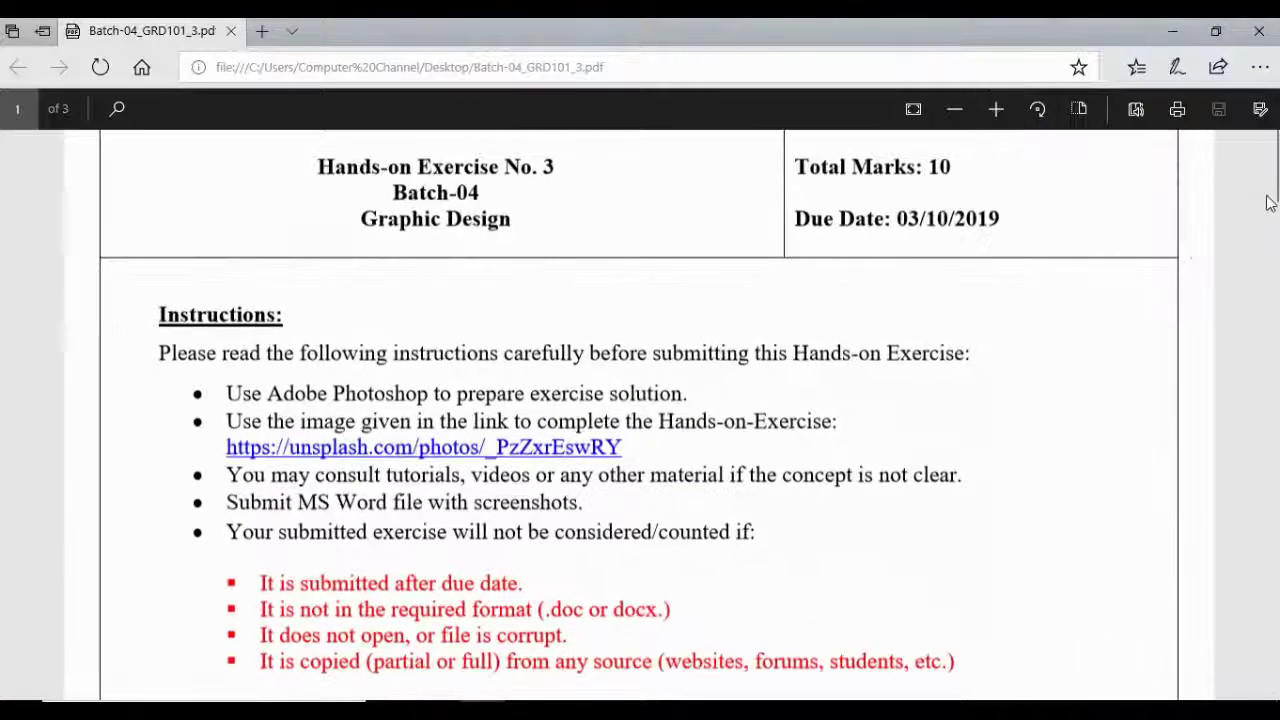
left_click_drag(1272, 190, 1272, 210)
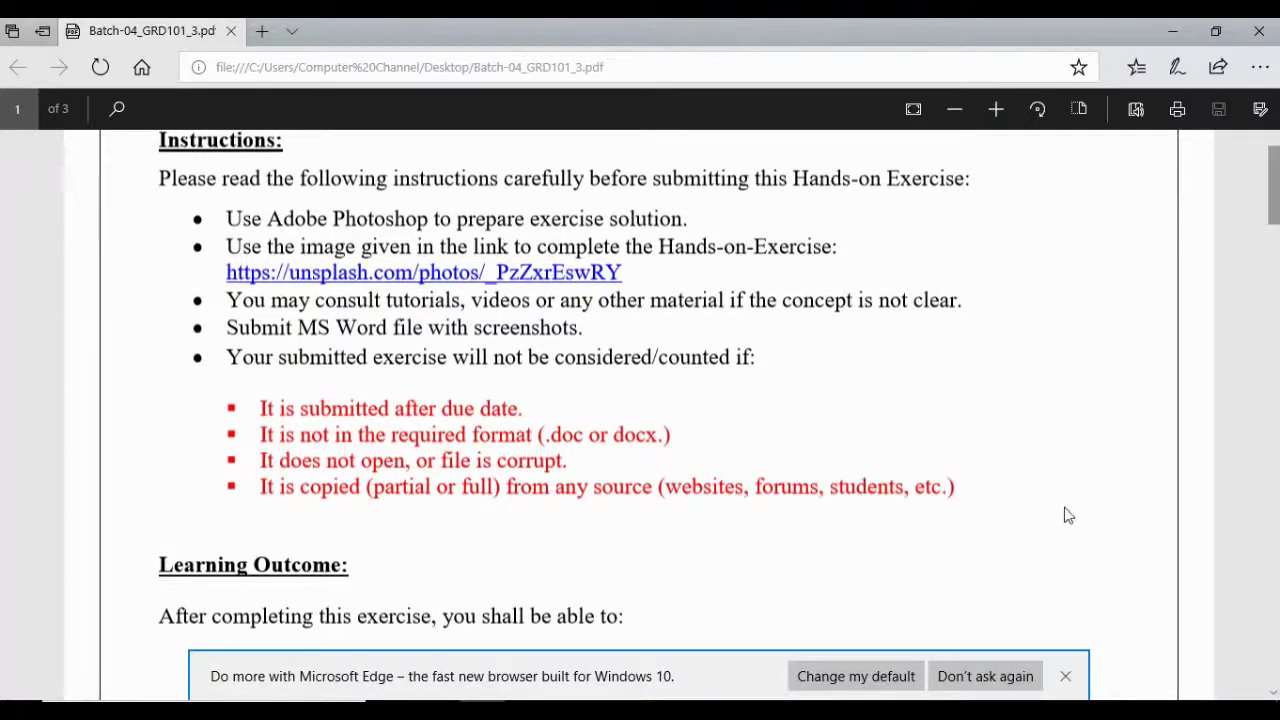
left_click(1066, 678)
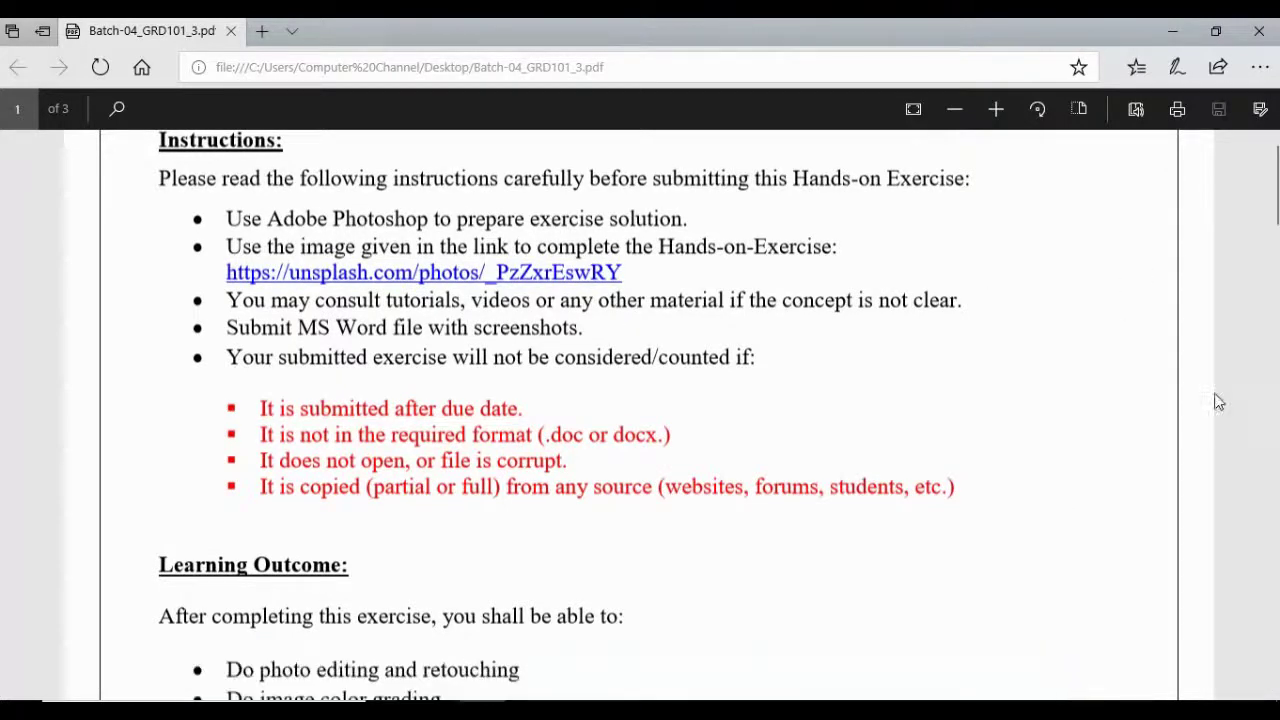
scroll(1272, 220, "down", 3)
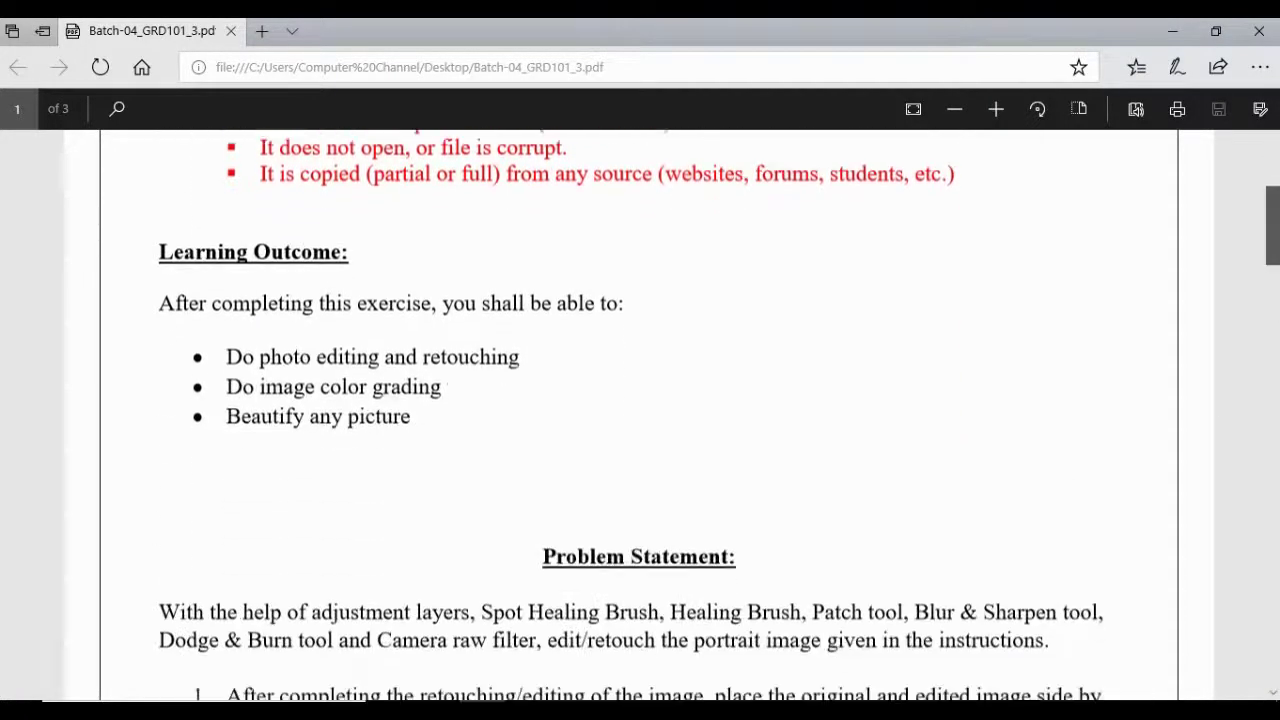
scroll(740, 316, "down", 3)
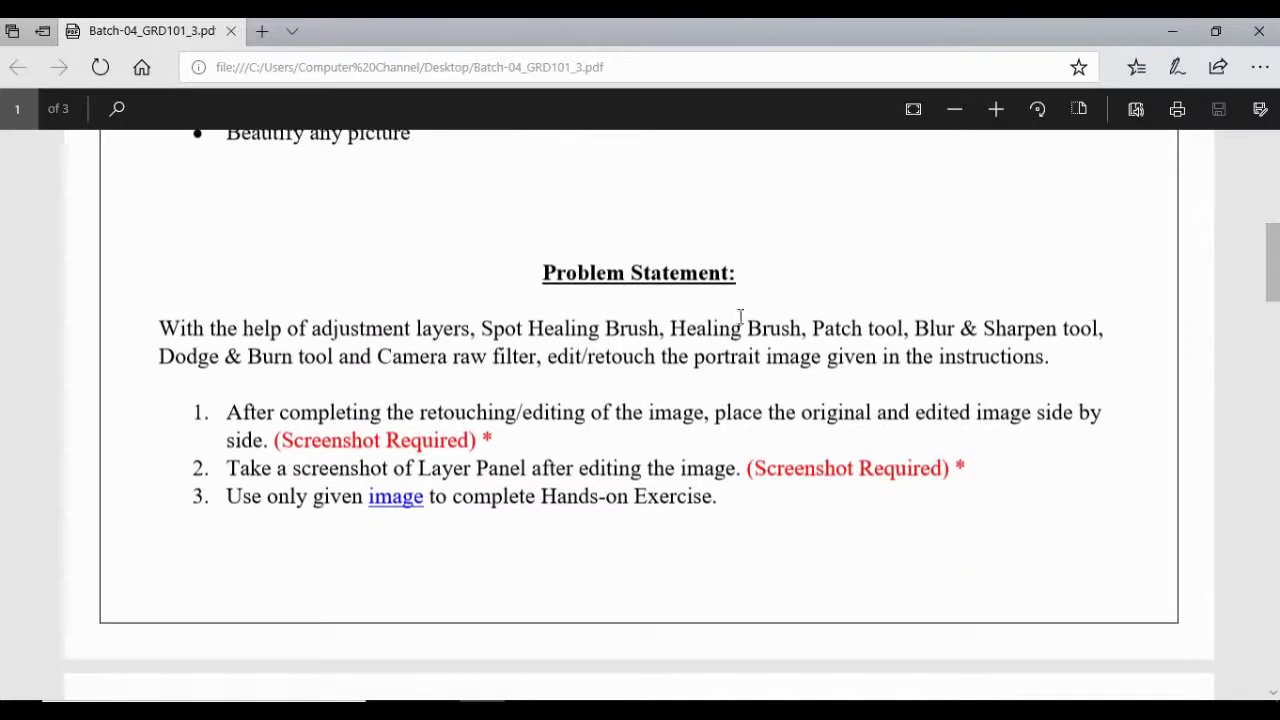
- Highlight the problem statement paragraph and its three numbered tasks in green, and review the note section that follows
left_click_drag(170, 322, 747, 493)
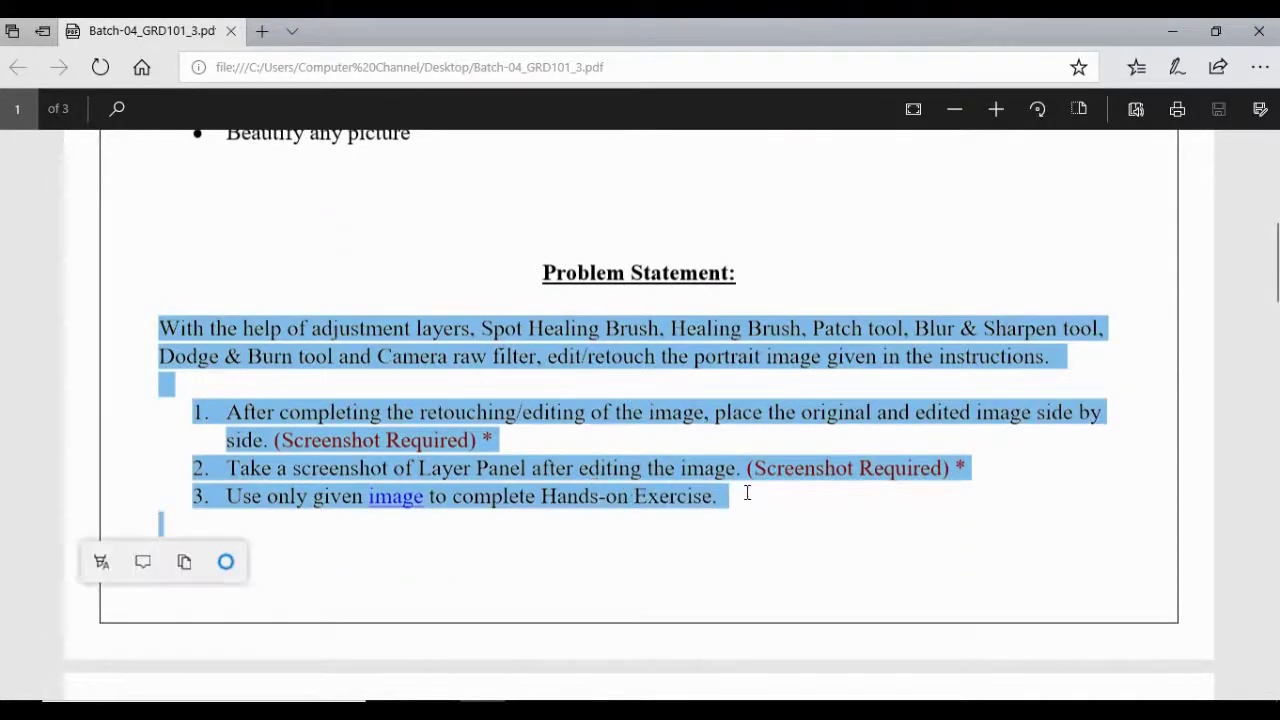
left_click(107, 566)
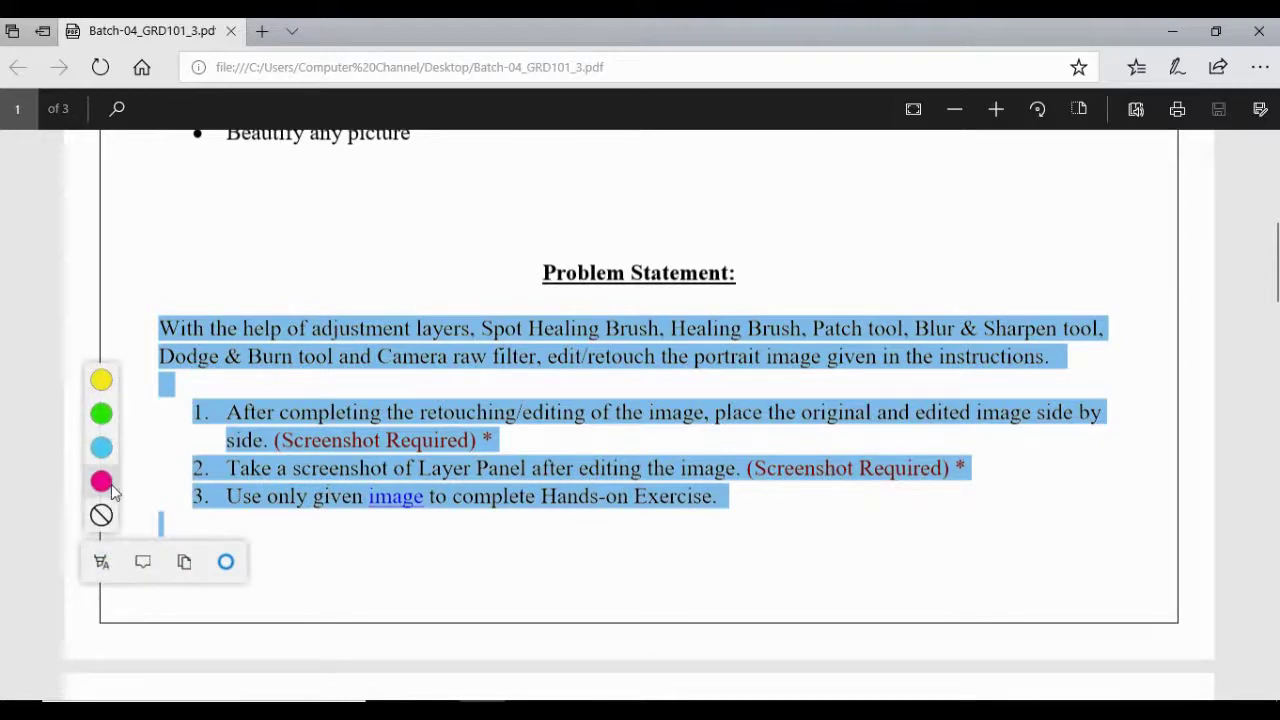
left_click(103, 413)
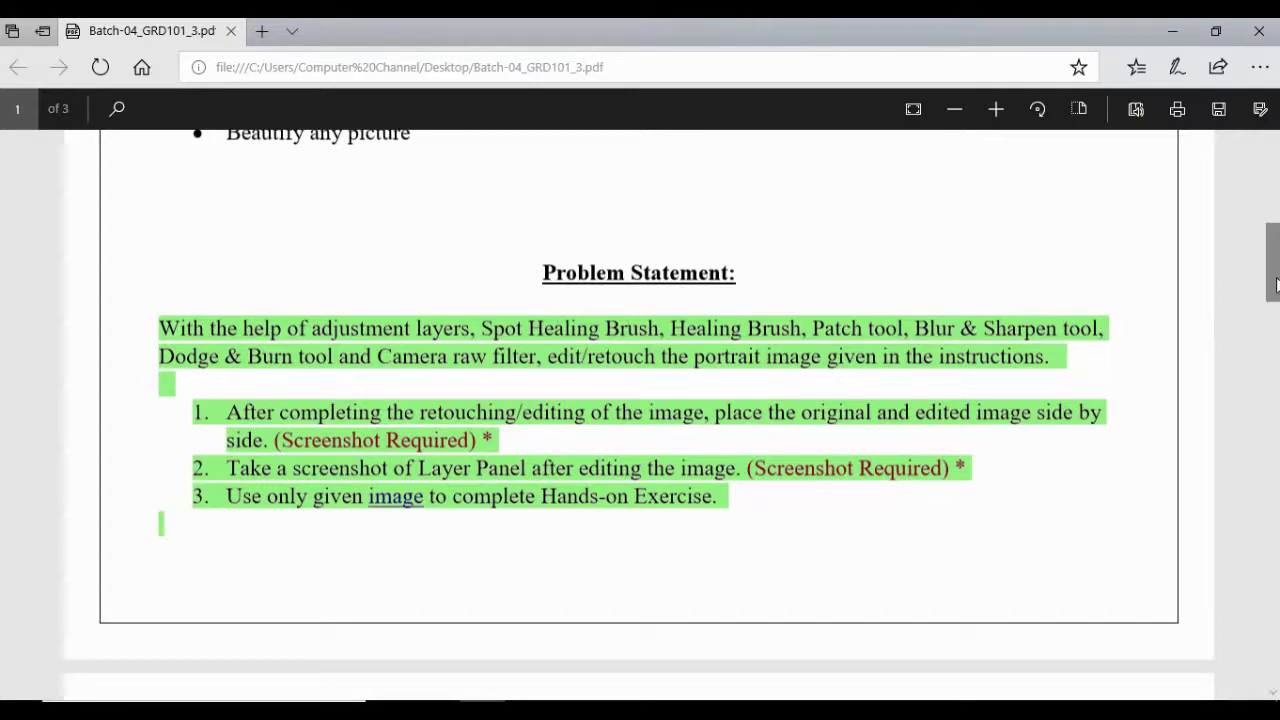
scroll(1271, 280, "down", 8)
scroll(640, 400, "up", 2)
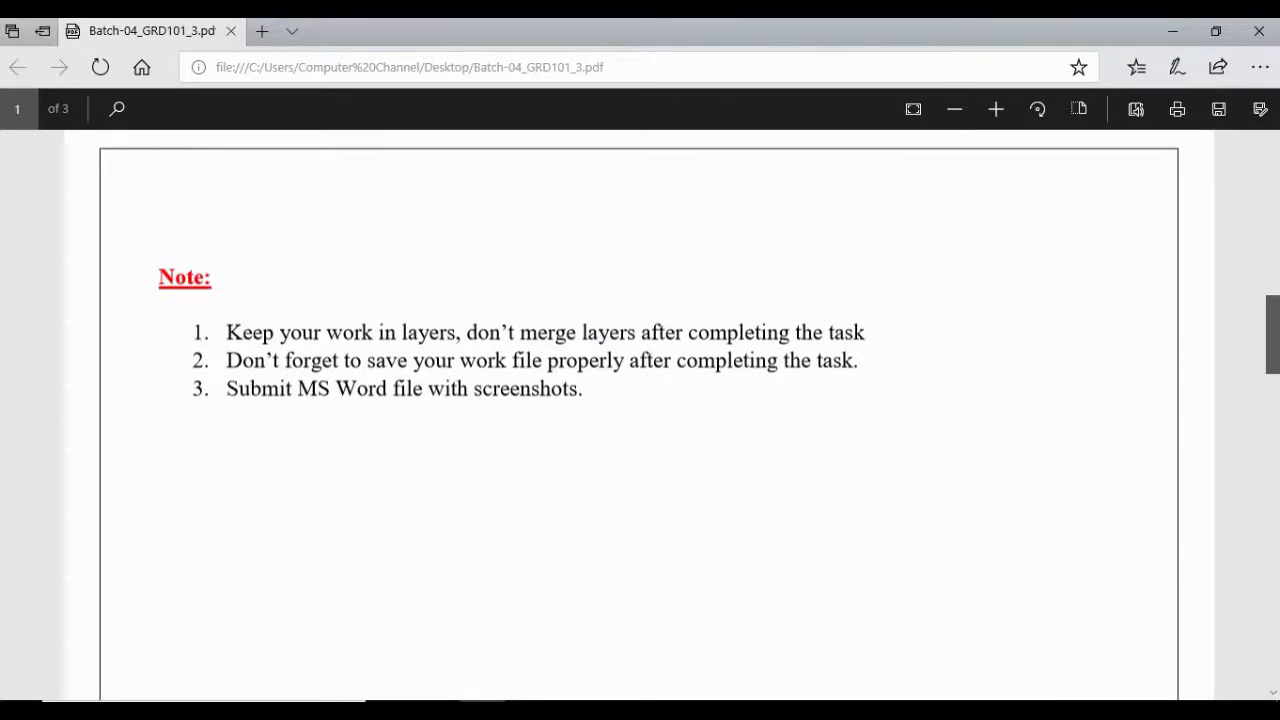
scroll(640, 400, "up", 10)
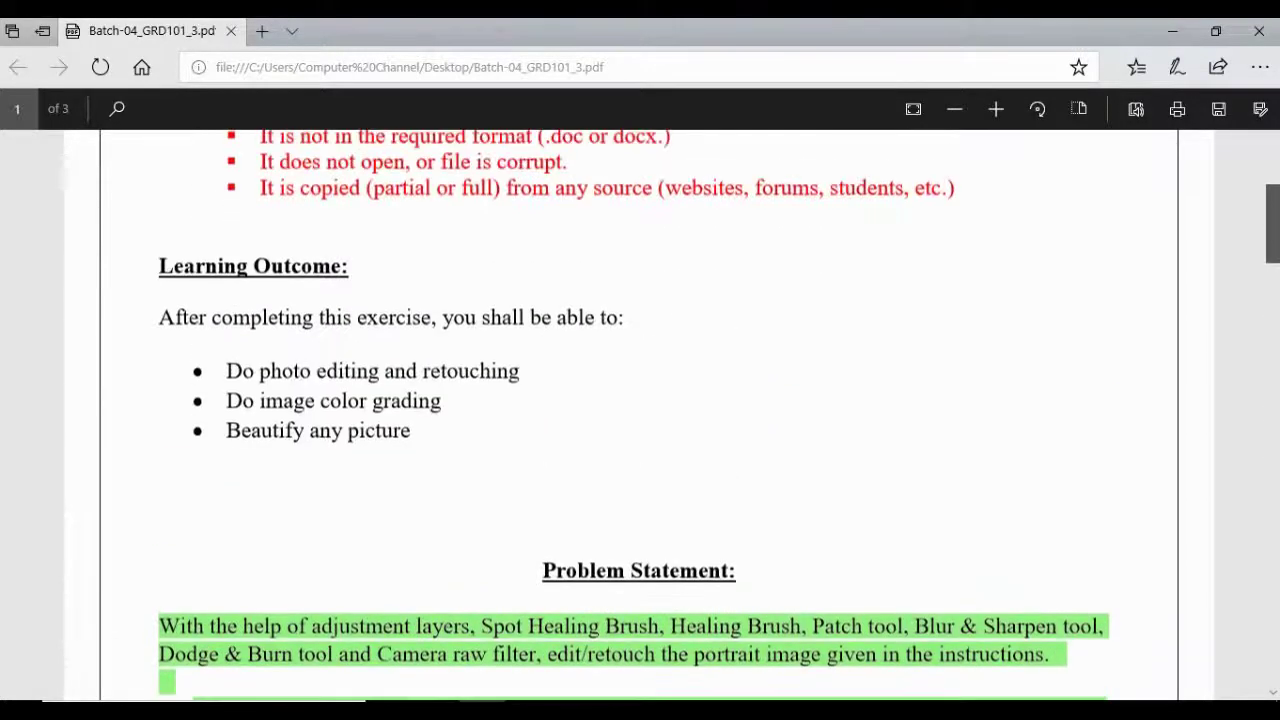
scroll(640, 400, "up", 1)
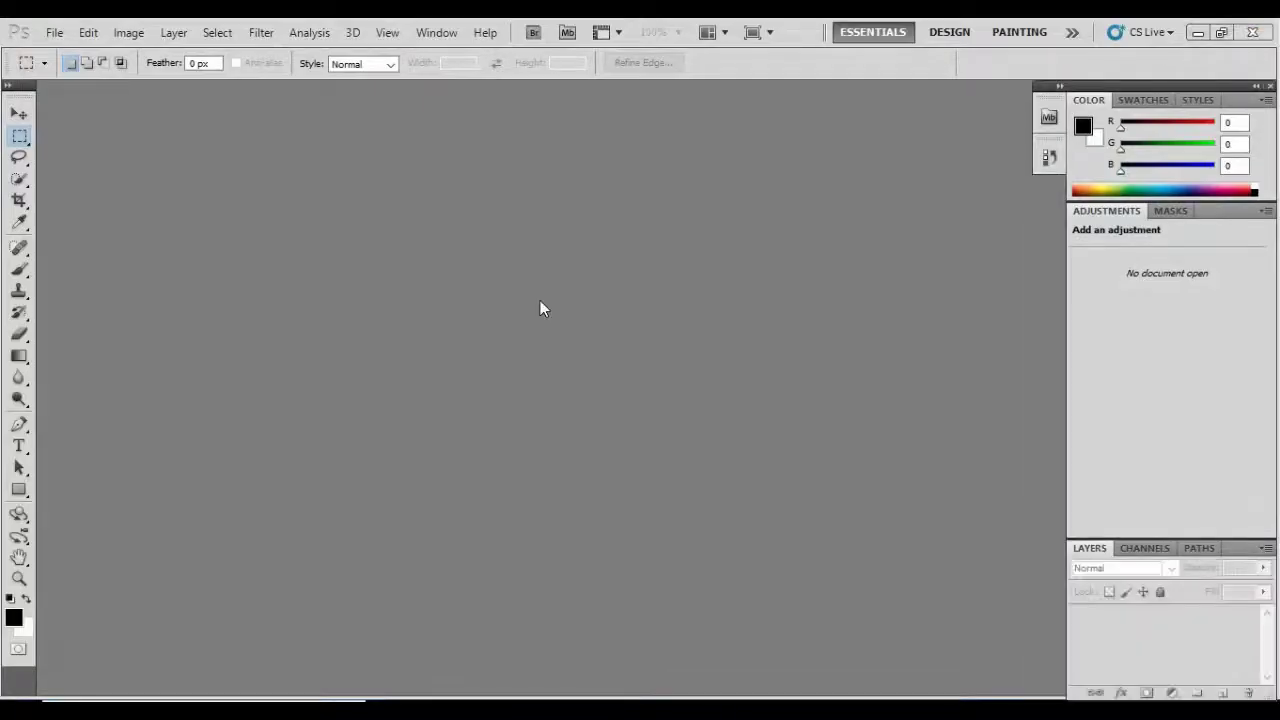
- Switch to Photoshop and open the downloaded portrait JPG from the Desktop
left_click(54, 32)
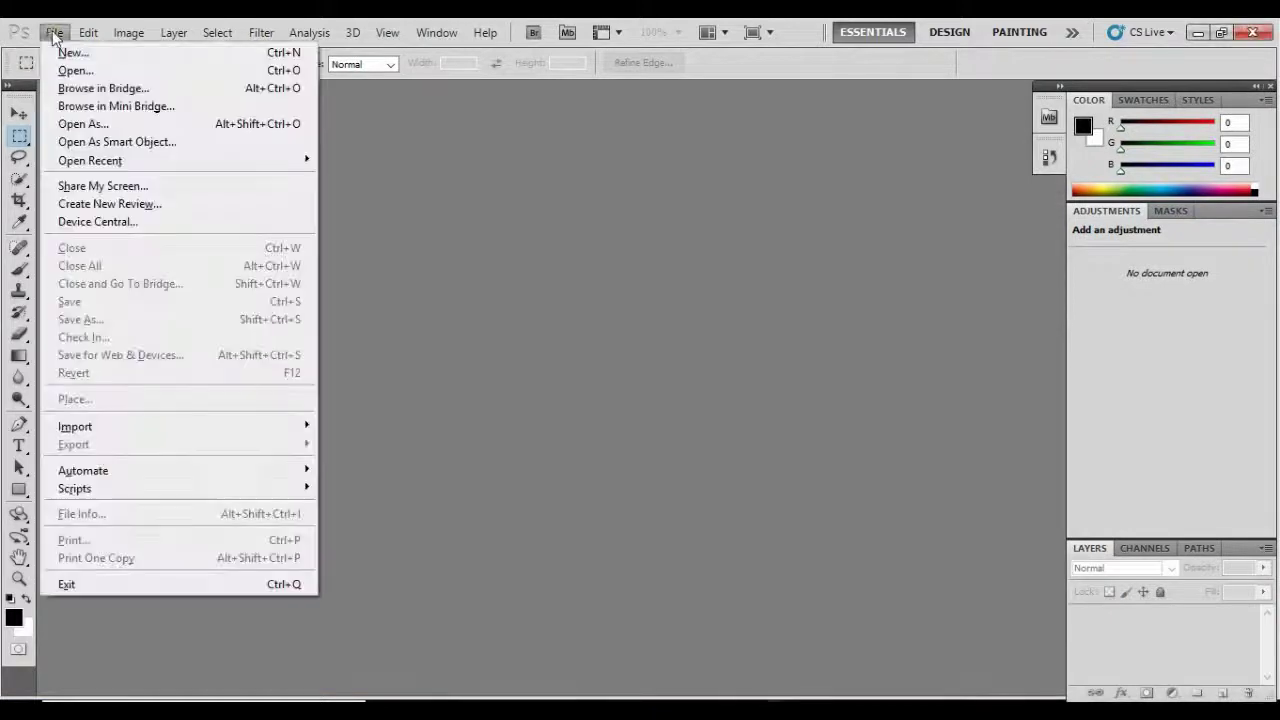
left_click(71, 70)
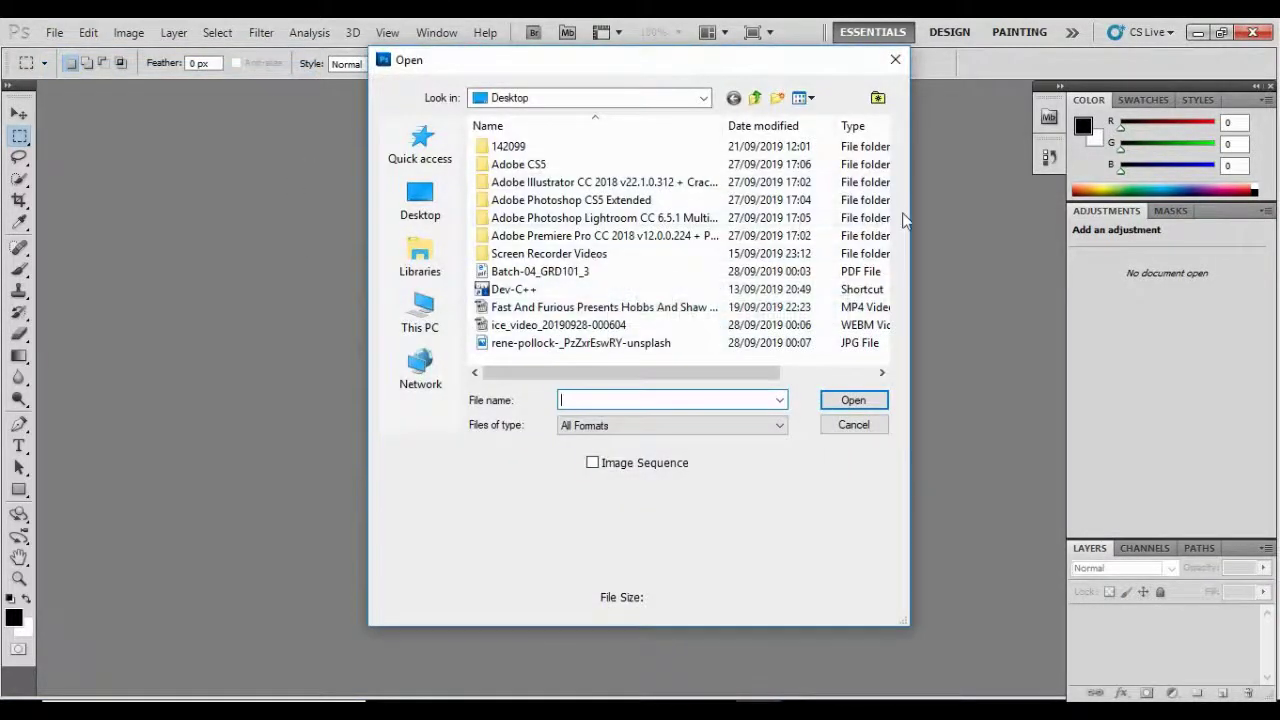
left_click(609, 342)
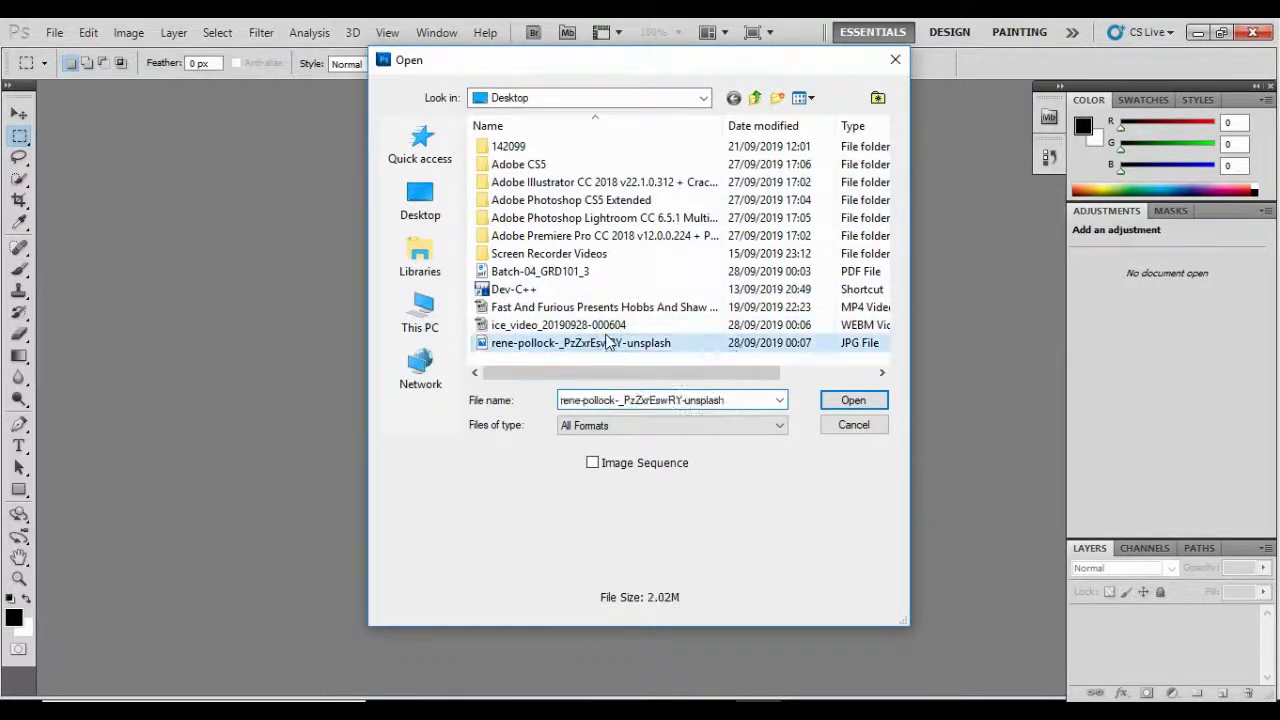
left_click(855, 400)
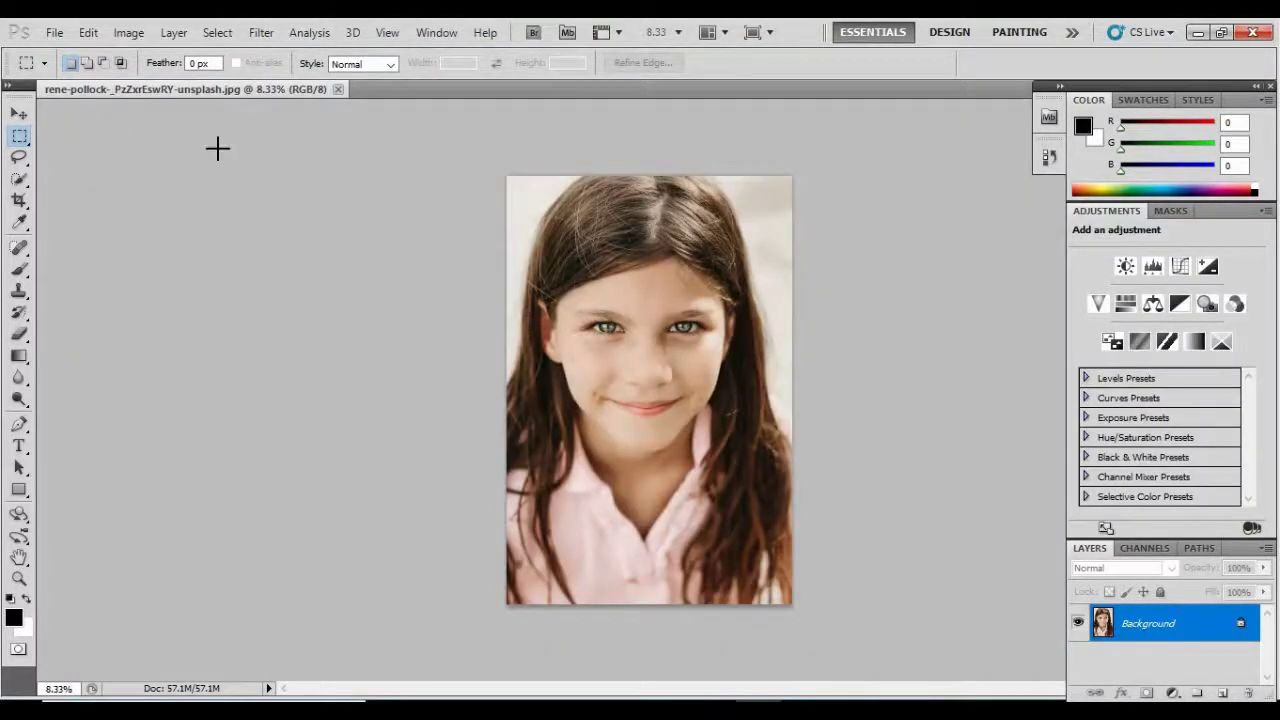
- Duplicate the Background layer within the same document and name the copy "edit"
key("l")
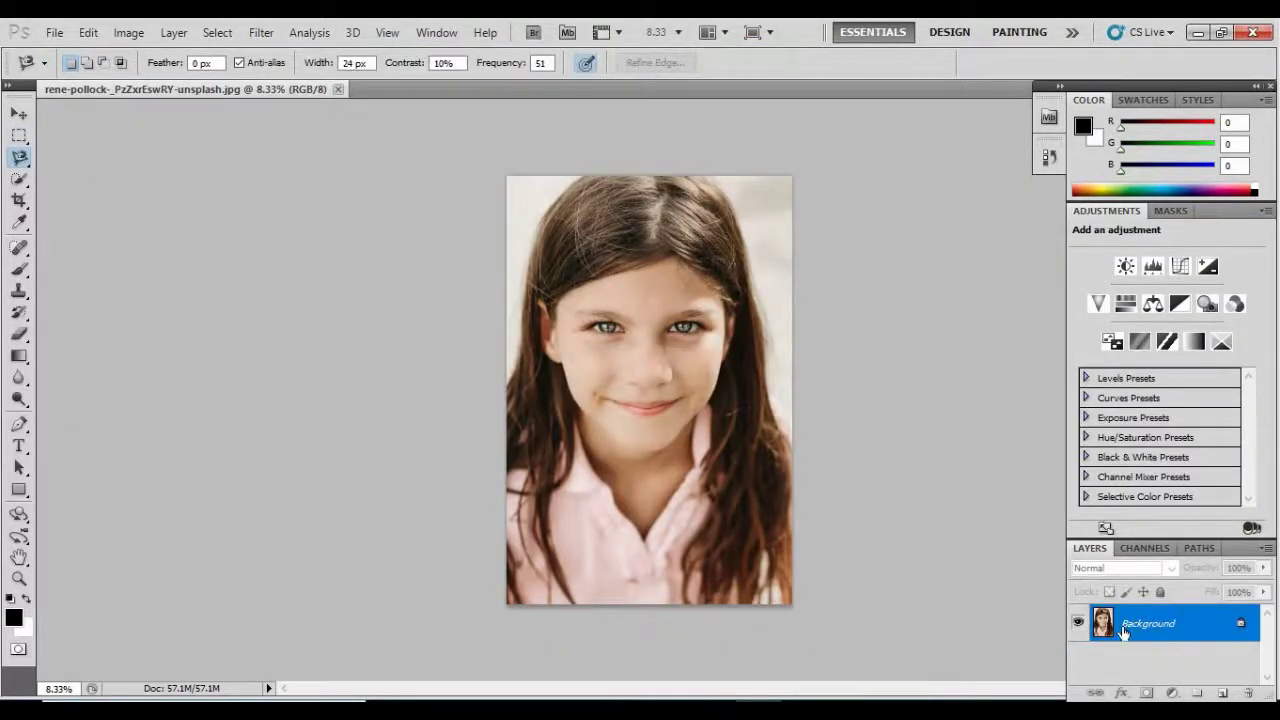
right_click(1133, 625)
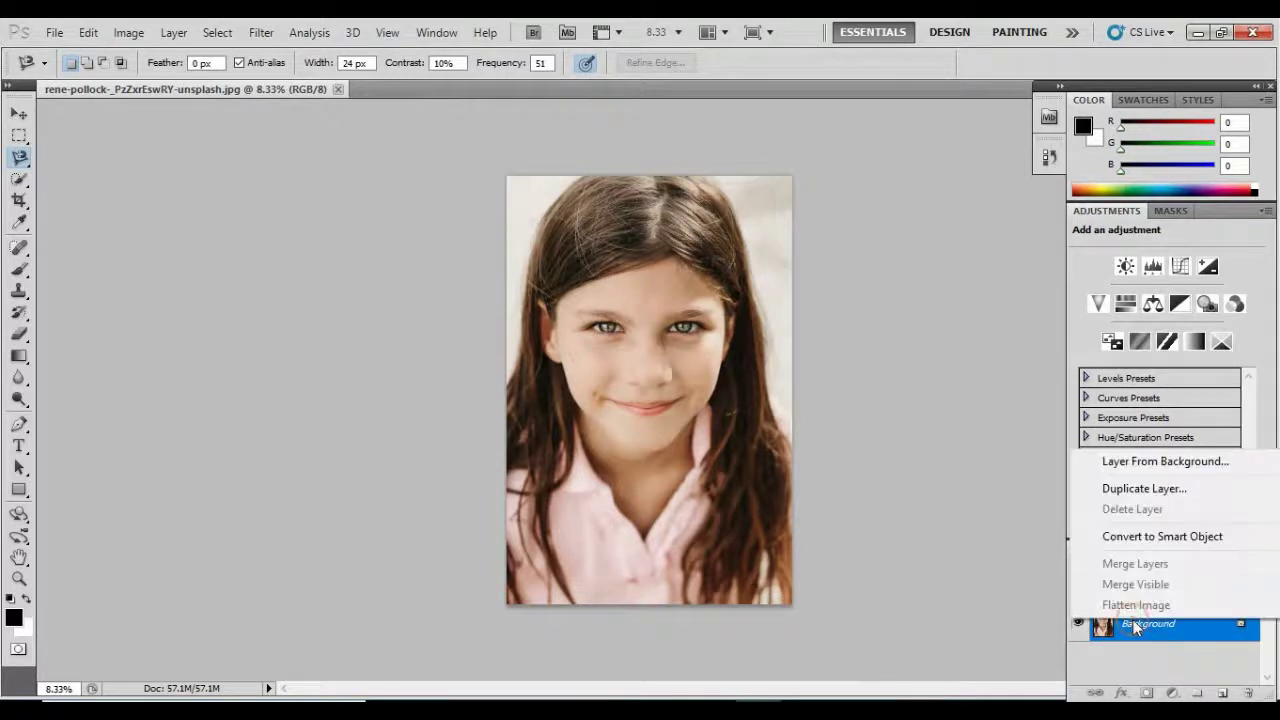
left_click(1128, 490)
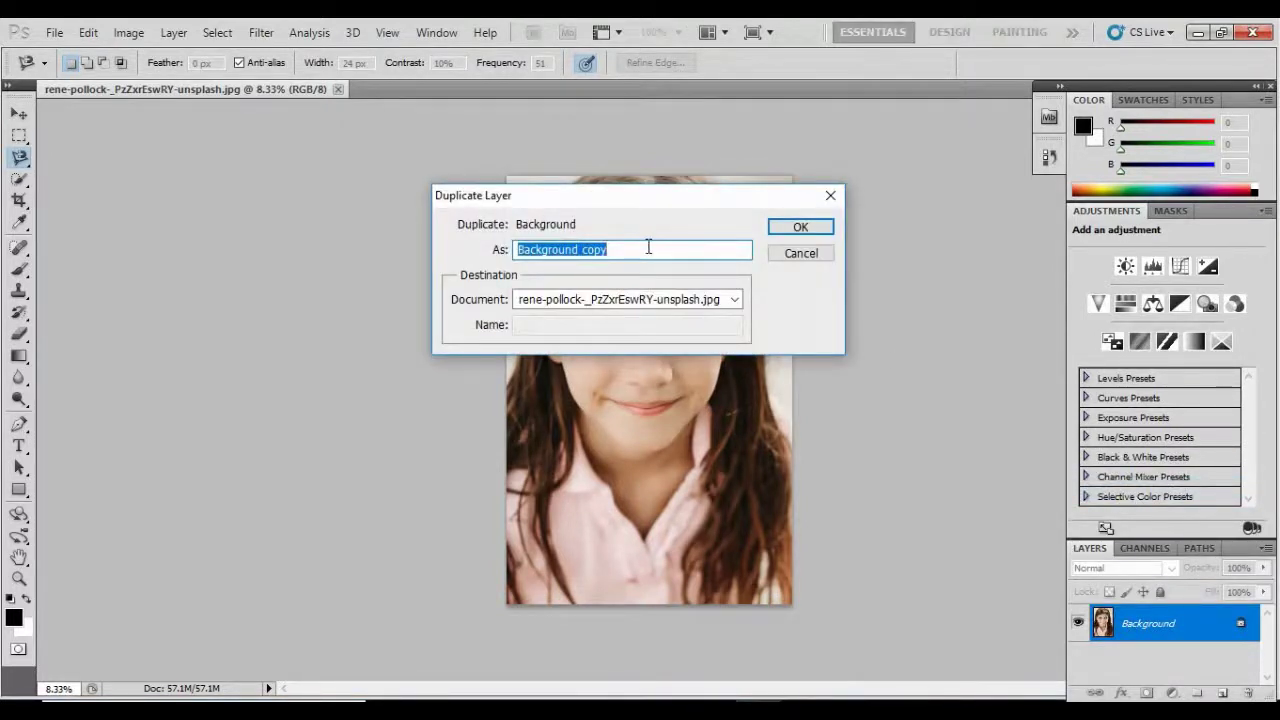
type("edit")
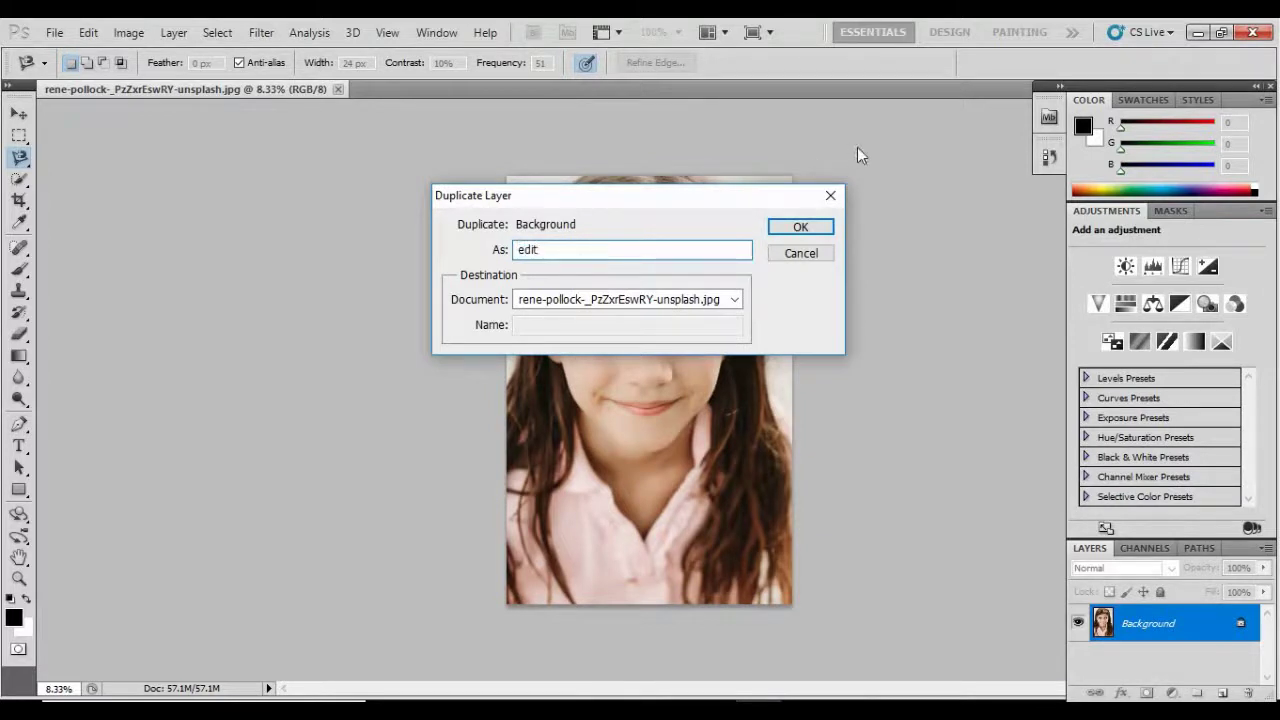
left_click(800, 227)
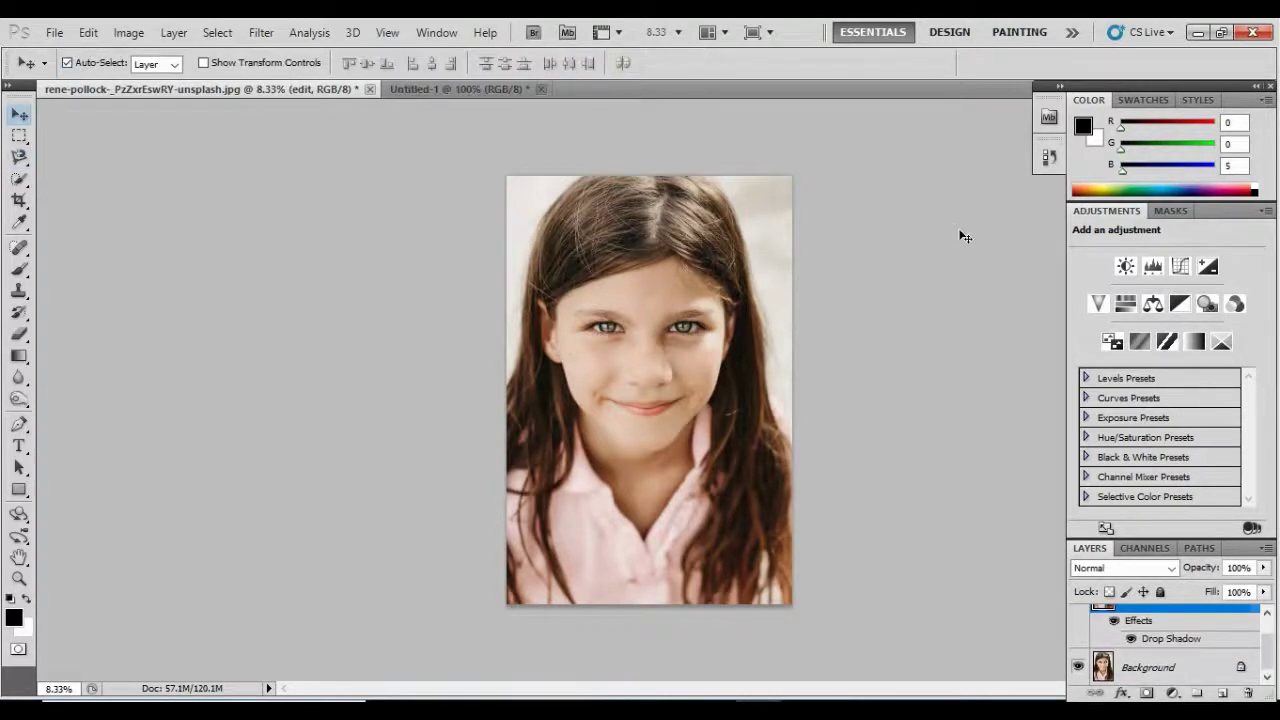
- Remove scattered freckles on the face of the edit layer using the Content-Aware Spot Healing Brush at size 19
key("ctrl+equal")
key("ctrl+equal")
key("ctrl+equal")
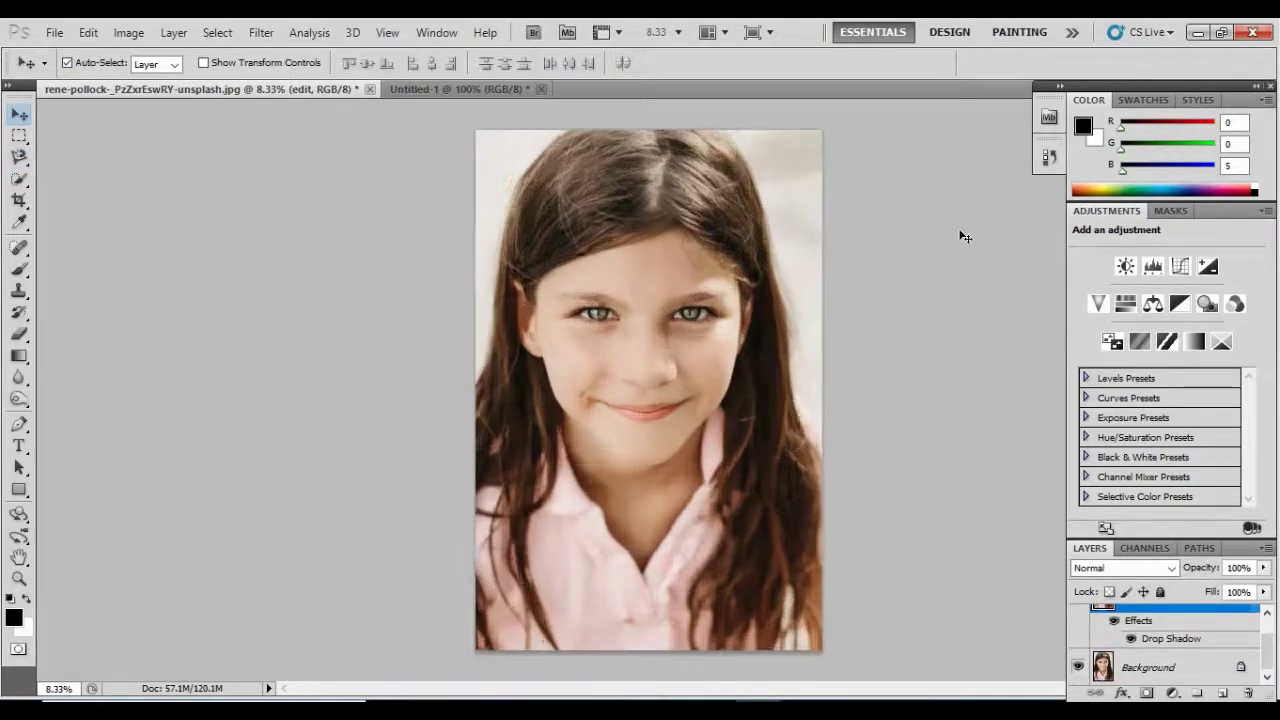
key("ctrl+equal")
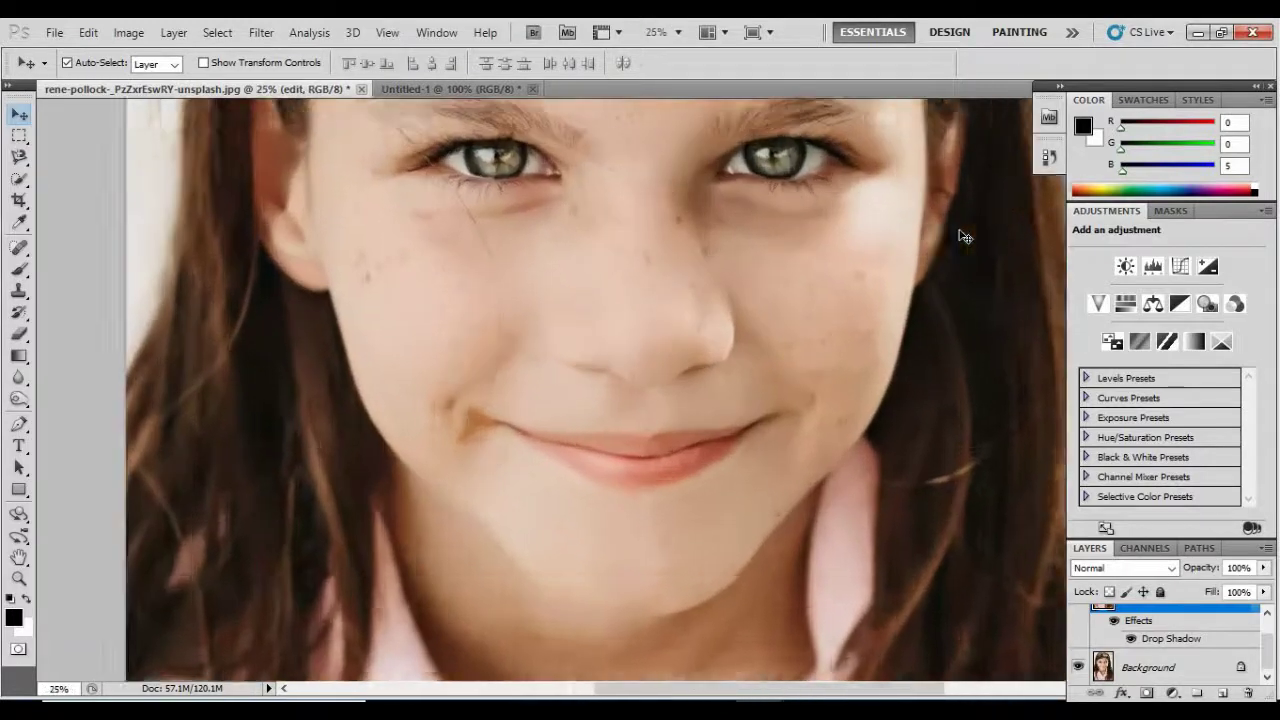
left_click_drag(854, 217, 838, 315)
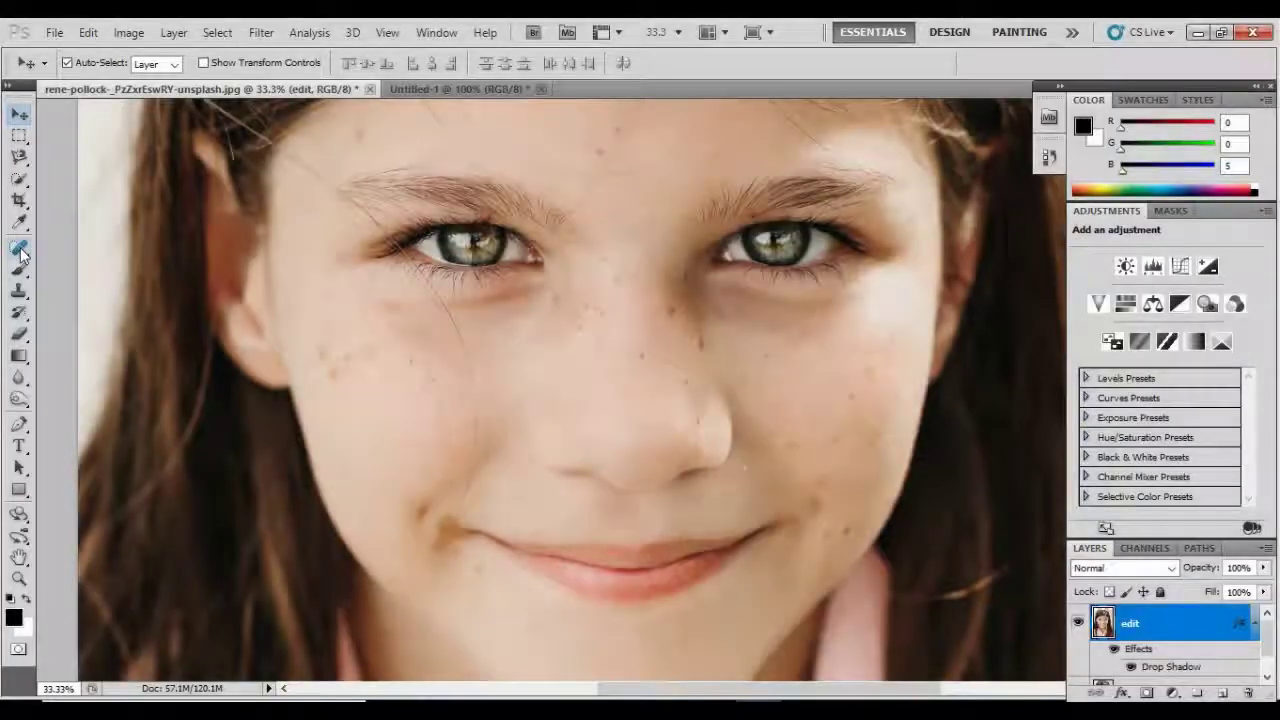
left_click(20, 250)
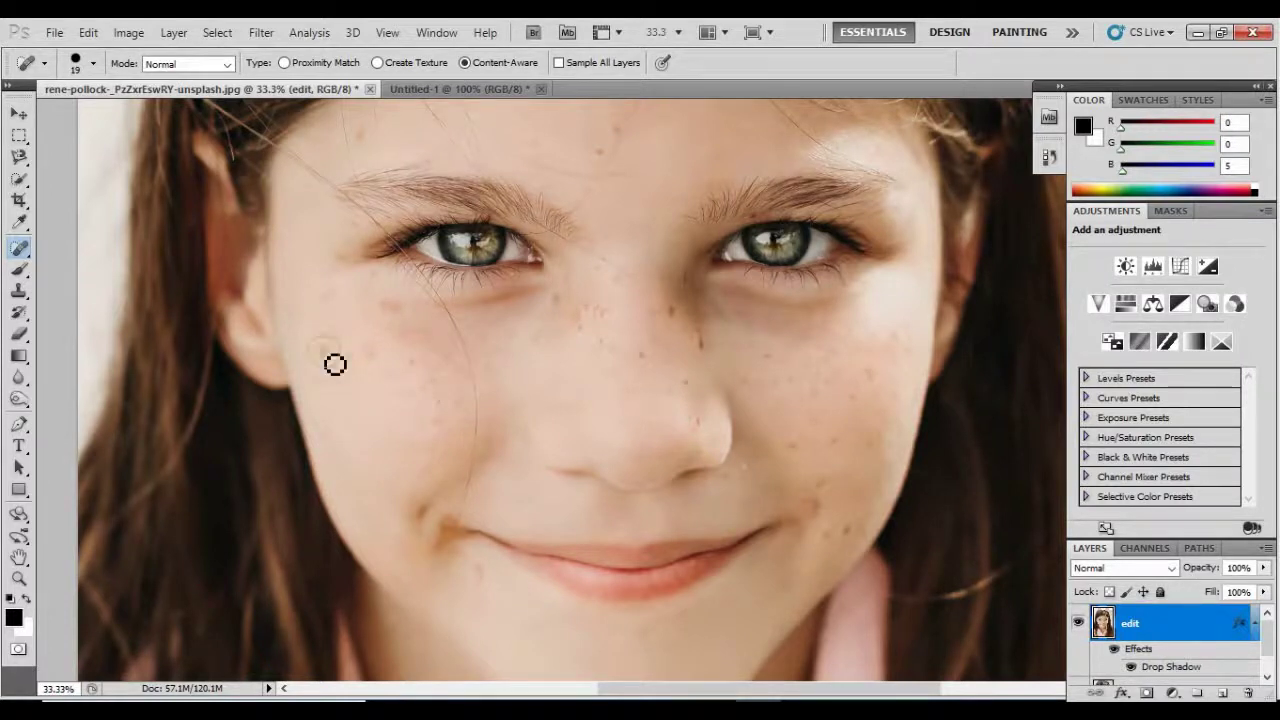
left_click(323, 356)
left_click(601, 150)
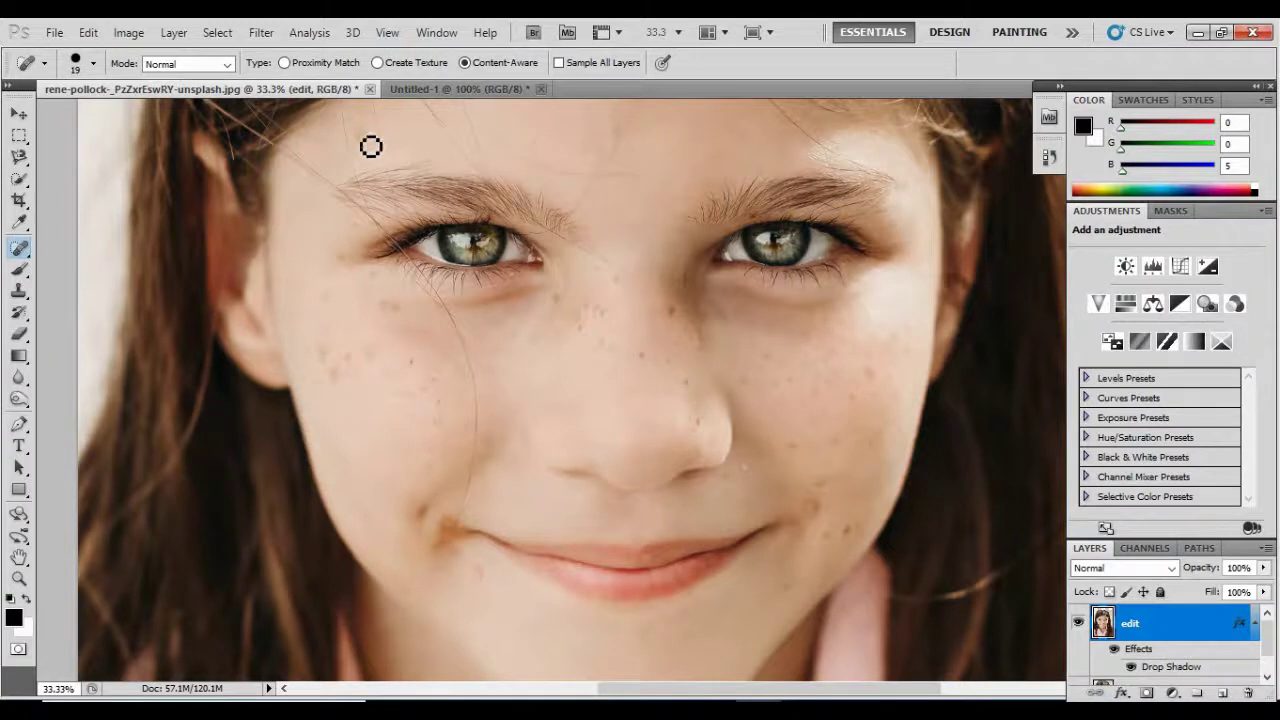
left_click(383, 283)
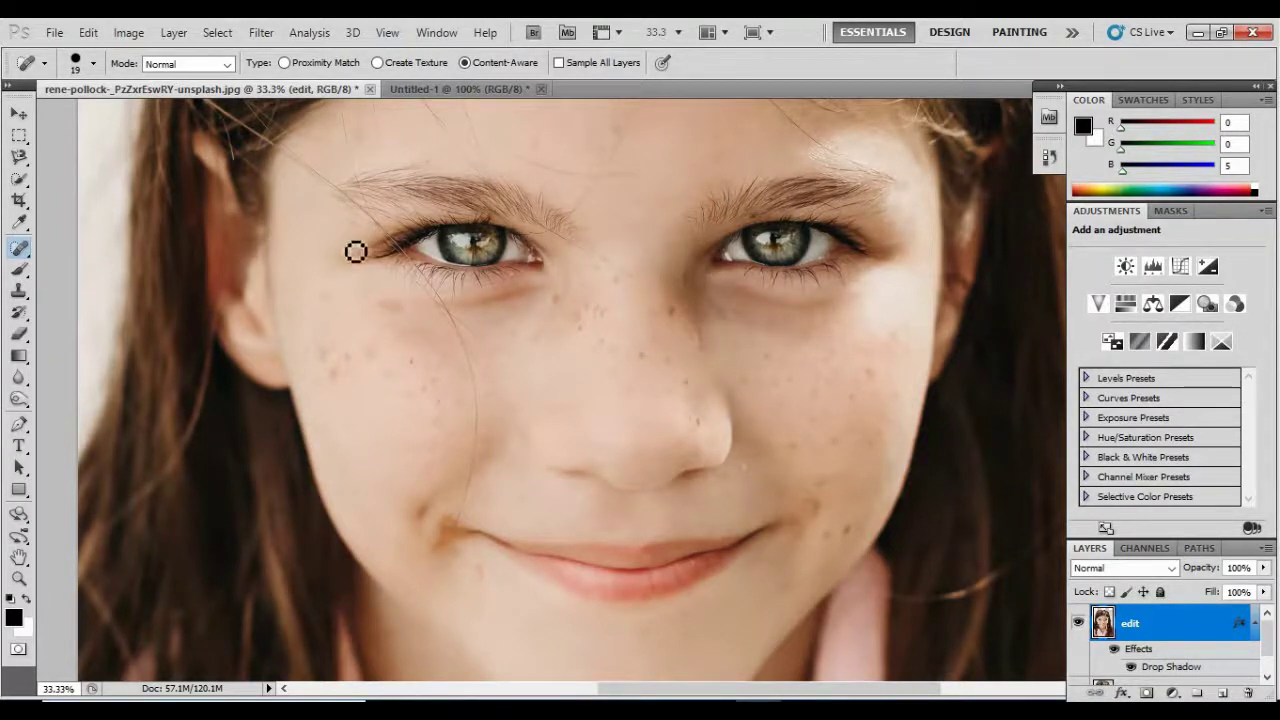
left_click(682, 316)
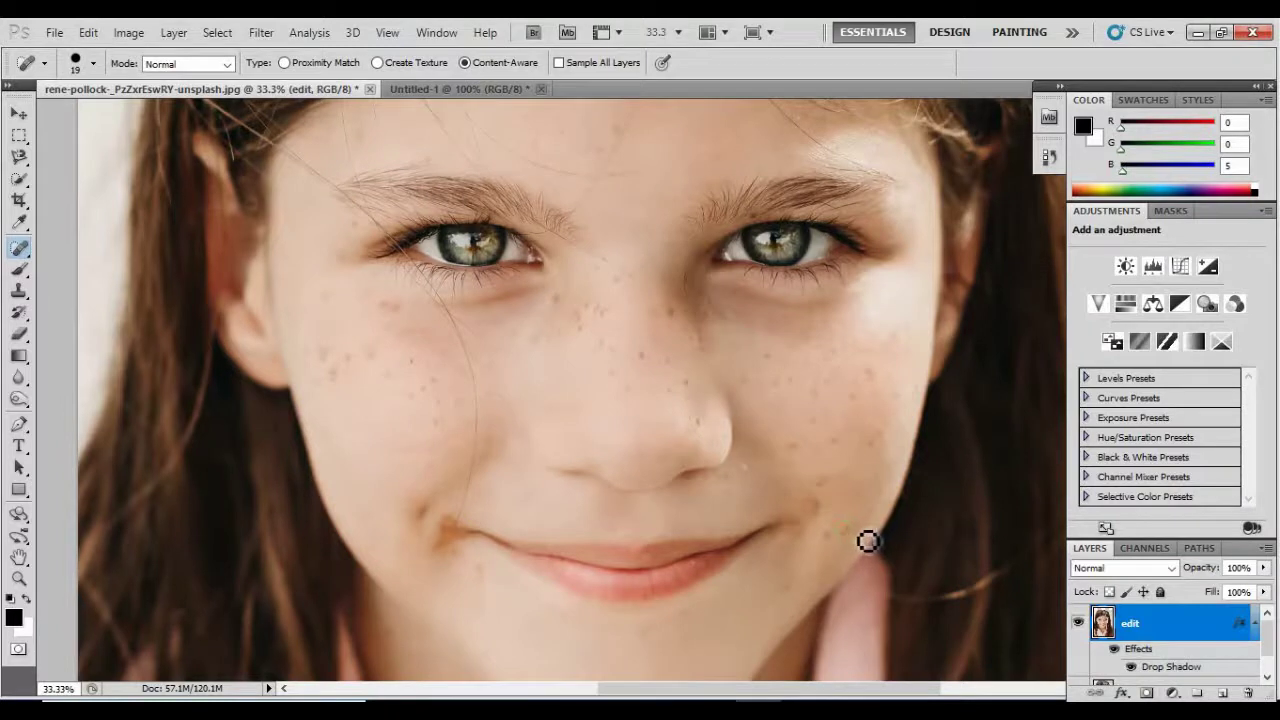
left_click(831, 500)
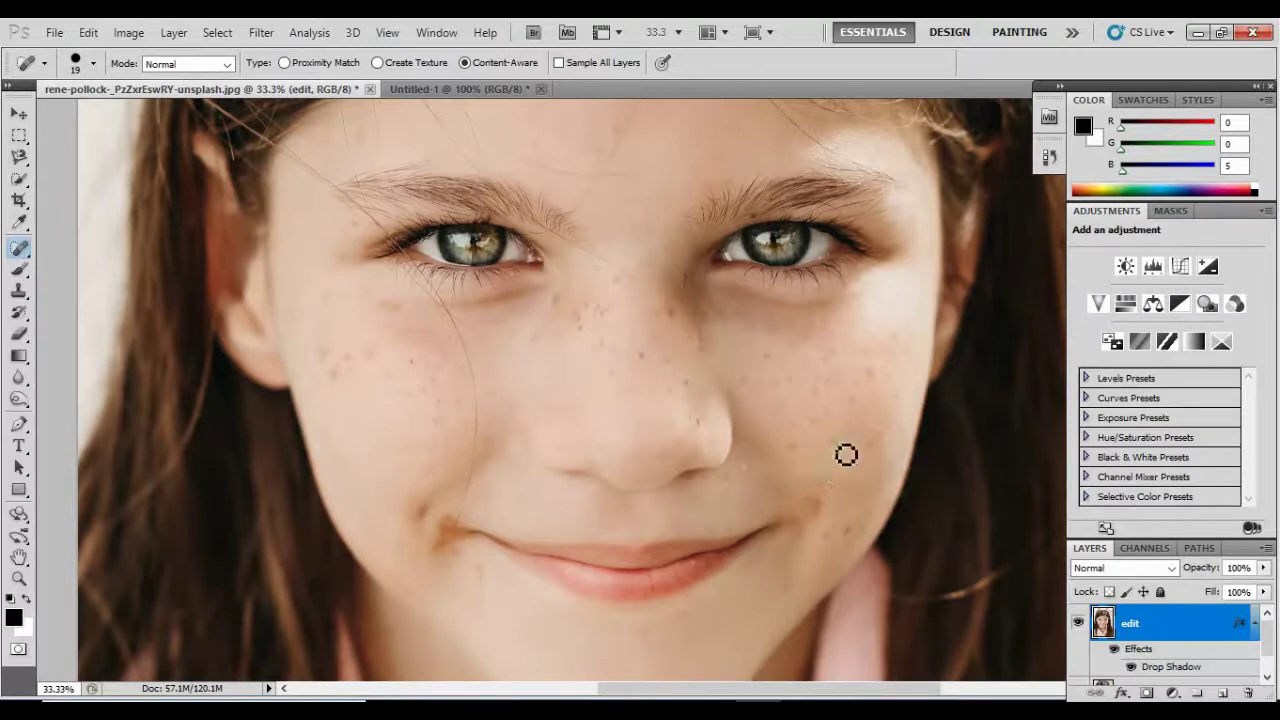
left_click(634, 354)
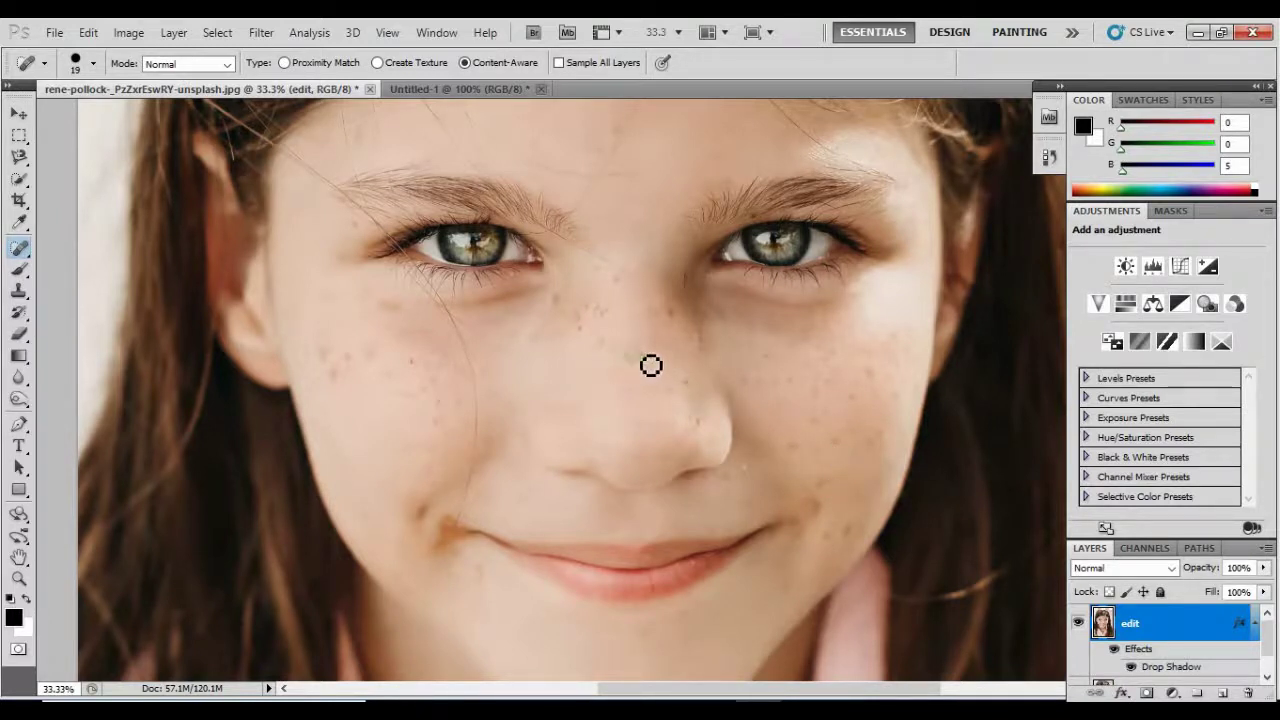
- Spot-heal the freckles on the nose bridge, the image-left cheek and the skin beside that corner of the mouth
left_click(583, 312)
mouse_move(580, 314)
left_mouse_down()
mouse_move(571, 334)
mouse_move(558, 322)
mouse_move(542, 337)
left_mouse_up()
left_click_drag(621, 309, 570, 344)
mouse_move(320, 338)
left_mouse_down()
mouse_move(341, 383)
mouse_move(345, 347)
mouse_move(360, 371)
mouse_move(346, 372)
left_mouse_up()
mouse_move(384, 302)
left_mouse_down()
mouse_move(423, 321)
mouse_move(386, 306)
left_mouse_up()
left_click_drag(449, 523, 488, 590)
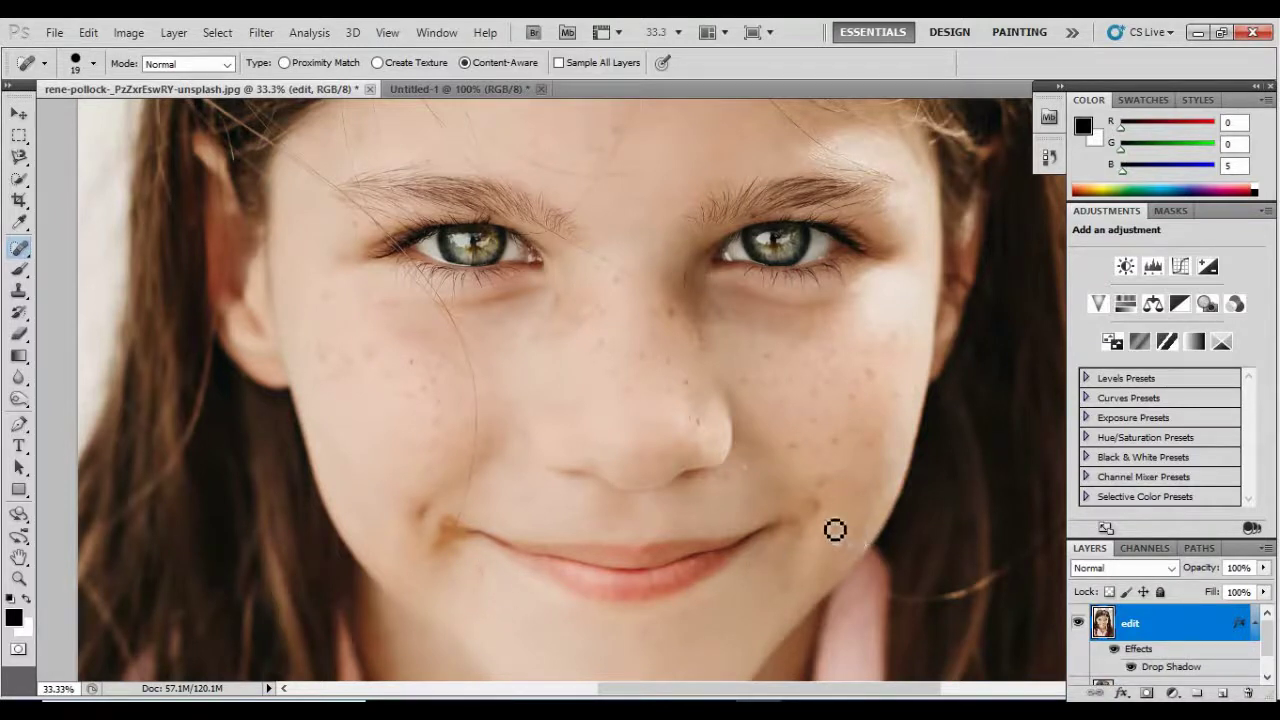
- Spot-heal the freckles on the image-right cheek, along the side of the nose and across the opposite cheek
mouse_move(812, 507)
left_mouse_down()
mouse_move(838, 496)
mouse_move(814, 506)
mouse_move(825, 498)
left_mouse_up()
mouse_move(858, 425)
left_mouse_down()
mouse_move(811, 457)
mouse_move(851, 397)
mouse_move(766, 377)
mouse_move(889, 383)
mouse_move(857, 426)
mouse_move(780, 383)
left_mouse_up()
mouse_move(691, 361)
left_mouse_down()
mouse_move(600, 346)
mouse_move(608, 310)
mouse_move(622, 309)
mouse_move(600, 333)
mouse_move(691, 385)
mouse_move(708, 432)
left_mouse_up()
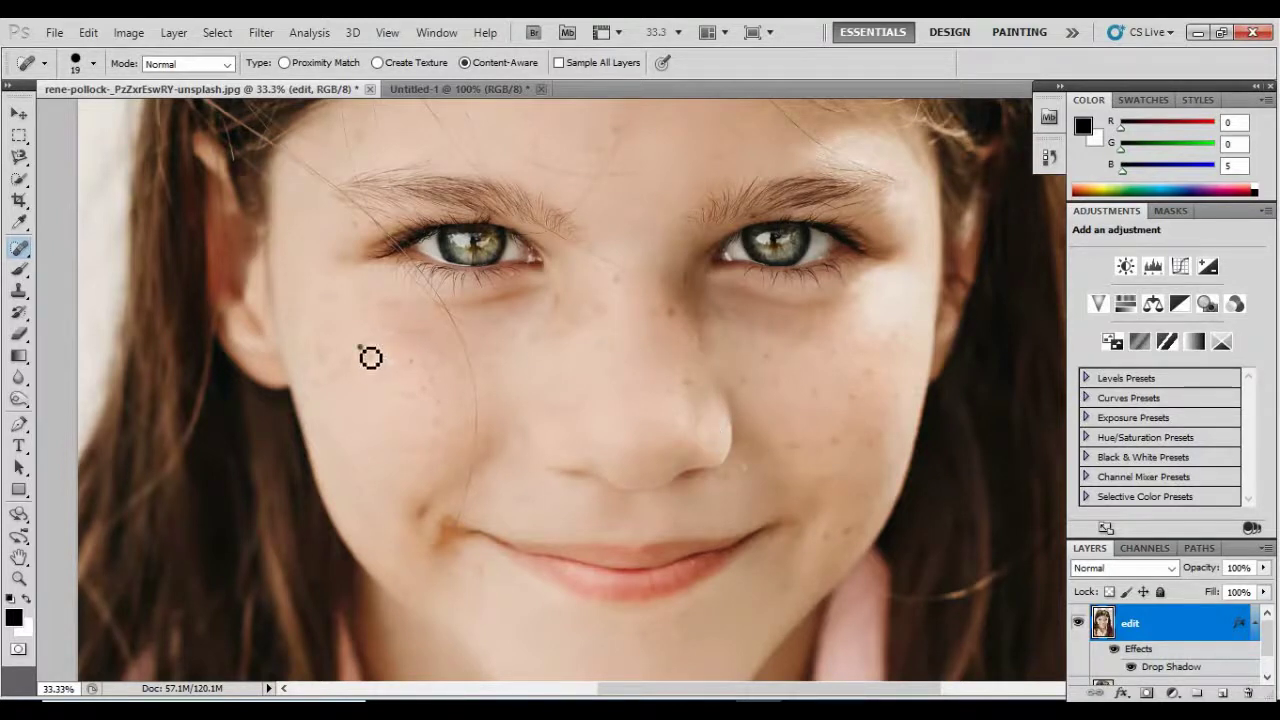
mouse_move(360, 349)
left_mouse_down()
mouse_move(397, 346)
mouse_move(364, 379)
mouse_move(353, 355)
mouse_move(296, 349)
mouse_move(330, 373)
mouse_move(355, 368)
mouse_move(315, 362)
mouse_move(354, 336)
mouse_move(347, 299)
mouse_move(368, 226)
mouse_move(394, 330)
mouse_move(425, 340)
mouse_move(449, 399)
mouse_move(417, 367)
mouse_move(444, 412)
left_mouse_up()
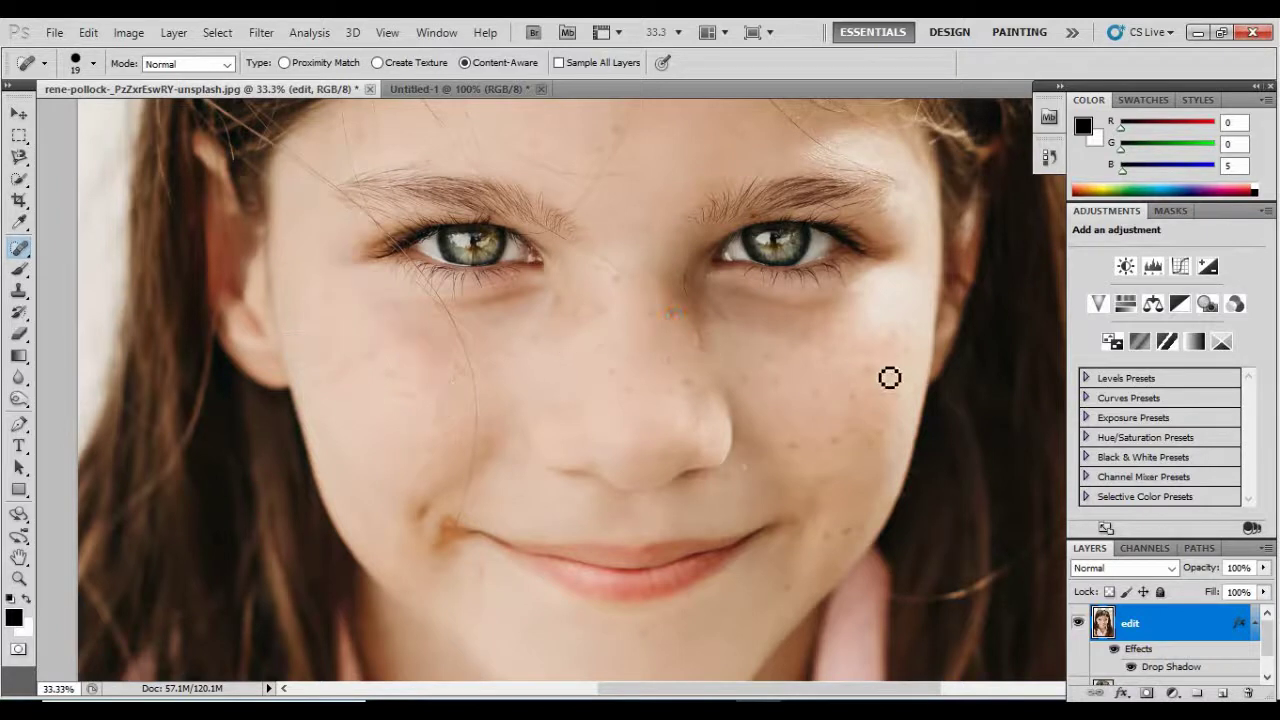
left_click_drag(812, 447, 796, 447)
mouse_move(758, 382)
left_mouse_down()
mouse_move(829, 409)
mouse_move(809, 403)
mouse_move(795, 420)
left_mouse_up()
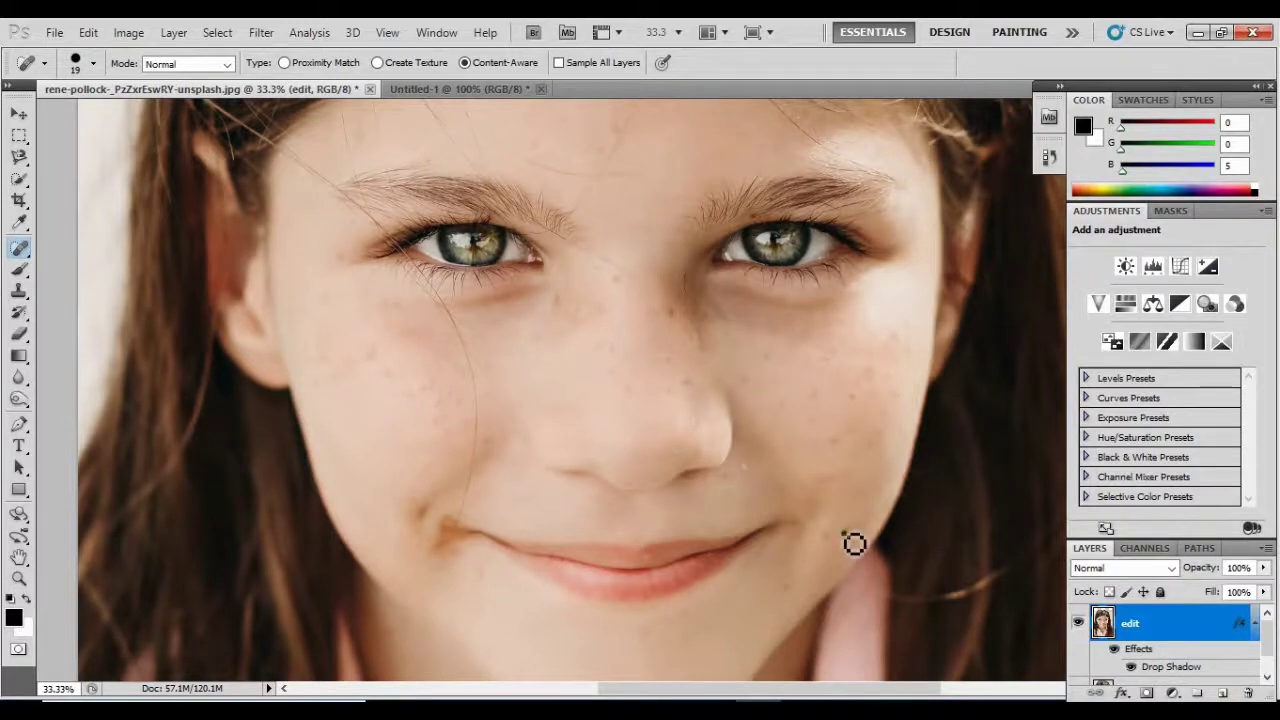
left_click_drag(837, 541, 850, 538)
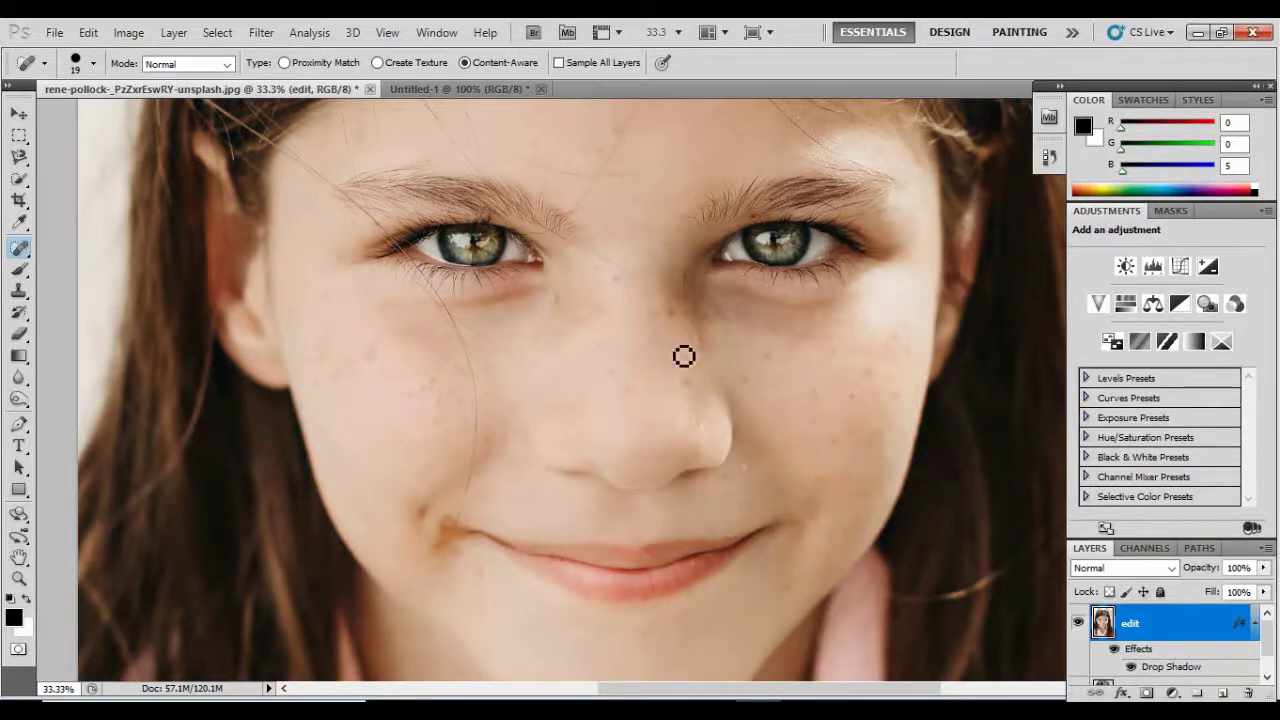
- Heal the remaining freckles on the nose, between the brows and across both cheeks with longer brush strokes
mouse_move(553, 297)
left_mouse_down()
mouse_move(606, 311)
mouse_move(643, 287)
mouse_move(689, 319)
mouse_move(703, 391)
mouse_move(608, 335)
mouse_move(686, 319)
mouse_move(676, 346)
mouse_move(673, 306)
mouse_move(617, 335)
mouse_move(579, 249)
mouse_move(572, 205)
mouse_move(635, 180)
mouse_move(628, 145)
mouse_move(541, 148)
left_mouse_up()
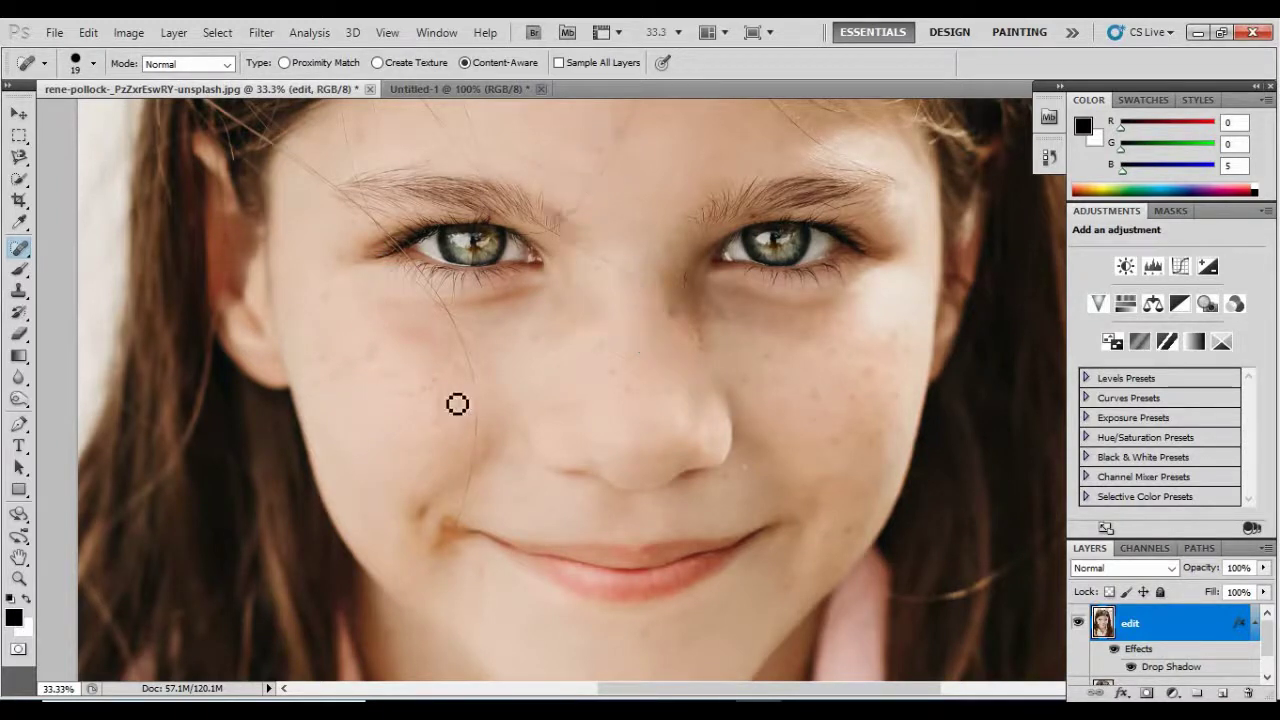
mouse_move(700, 291)
left_mouse_down()
mouse_move(735, 348)
mouse_move(671, 336)
mouse_move(813, 371)
mouse_move(770, 368)
mouse_move(953, 391)
mouse_move(750, 426)
mouse_move(829, 387)
mouse_move(853, 467)
mouse_move(898, 434)
mouse_move(868, 431)
mouse_move(861, 405)
mouse_move(837, 433)
mouse_move(841, 492)
mouse_move(841, 403)
mouse_move(817, 396)
mouse_move(860, 370)
mouse_move(815, 379)
mouse_move(856, 372)
left_mouse_up()
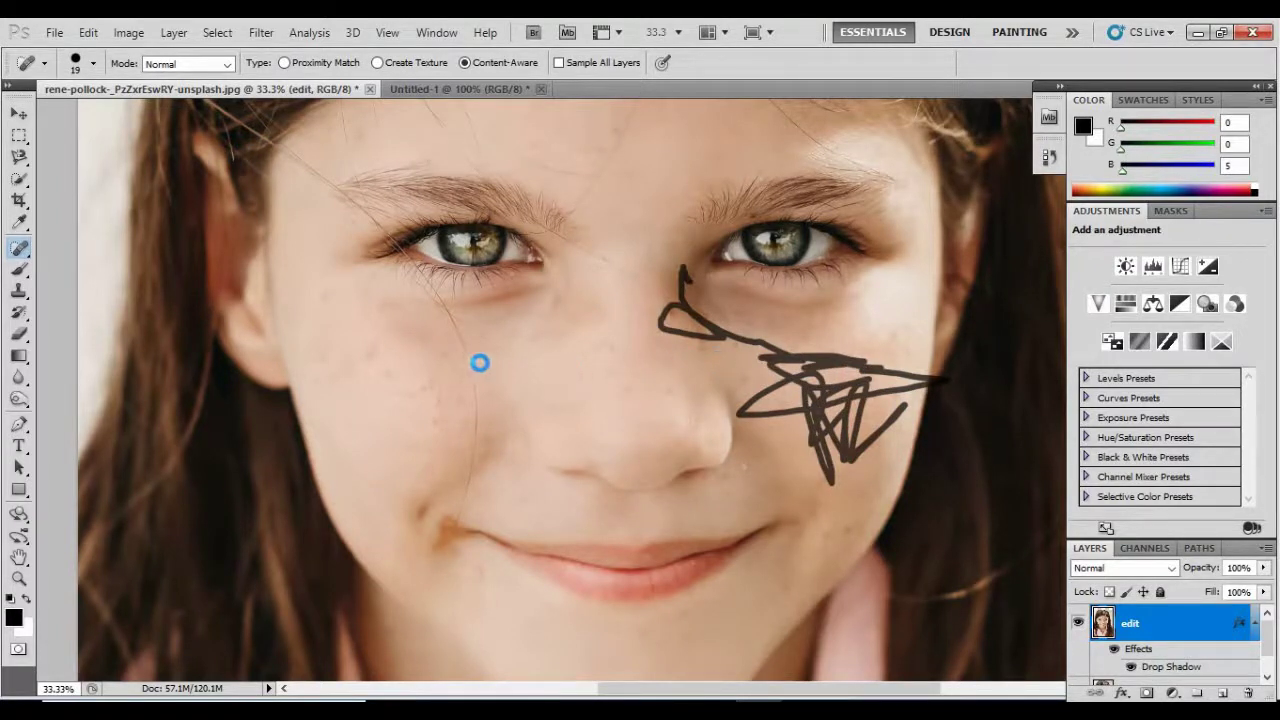
mouse_move(422, 359)
left_mouse_down()
mouse_move(338, 384)
mouse_move(391, 368)
mouse_move(340, 411)
mouse_move(465, 419)
mouse_move(408, 394)
mouse_move(510, 368)
mouse_move(393, 355)
mouse_move(357, 338)
mouse_move(365, 331)
mouse_move(563, 332)
mouse_move(522, 347)
mouse_move(646, 363)
mouse_move(567, 386)
mouse_move(619, 386)
left_mouse_up()
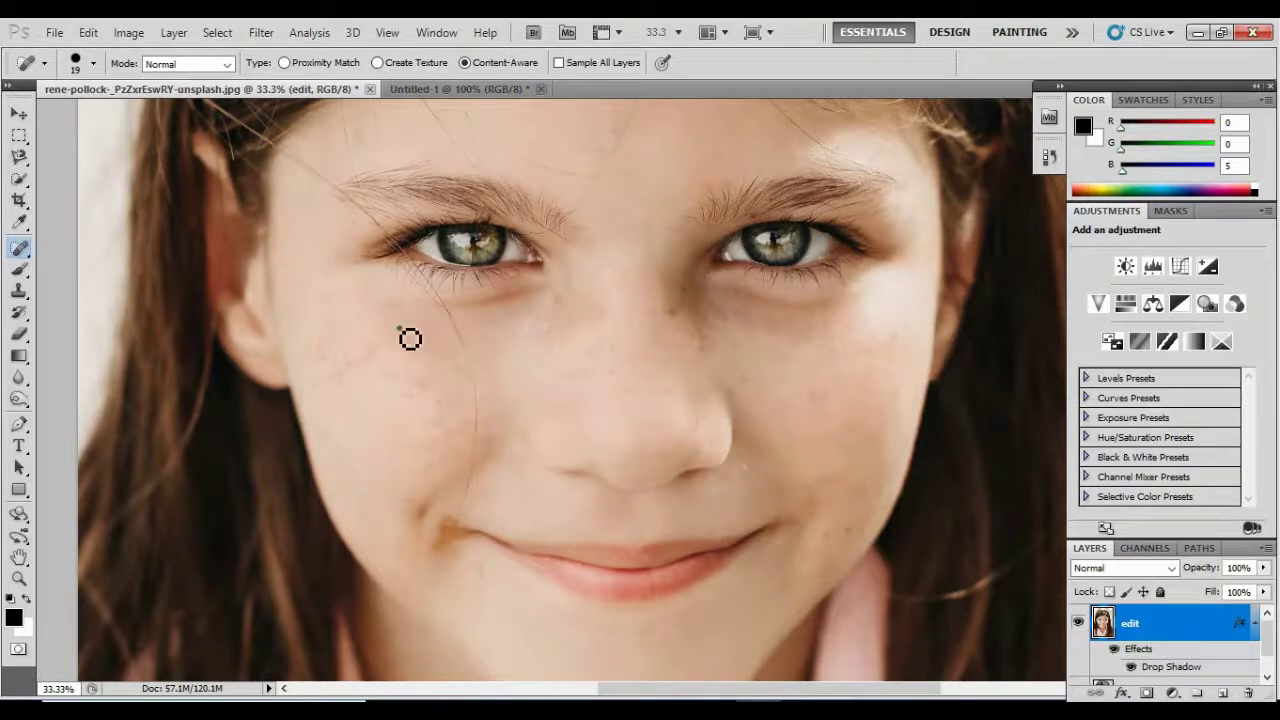
mouse_move(408, 337)
left_mouse_down()
mouse_move(480, 333)
mouse_move(389, 344)
mouse_move(457, 357)
mouse_move(368, 366)
mouse_move(463, 354)
mouse_move(370, 353)
mouse_move(439, 415)
mouse_move(588, 332)
mouse_move(324, 356)
mouse_move(333, 305)
mouse_move(377, 285)
mouse_move(350, 249)
mouse_move(388, 238)
left_mouse_up()
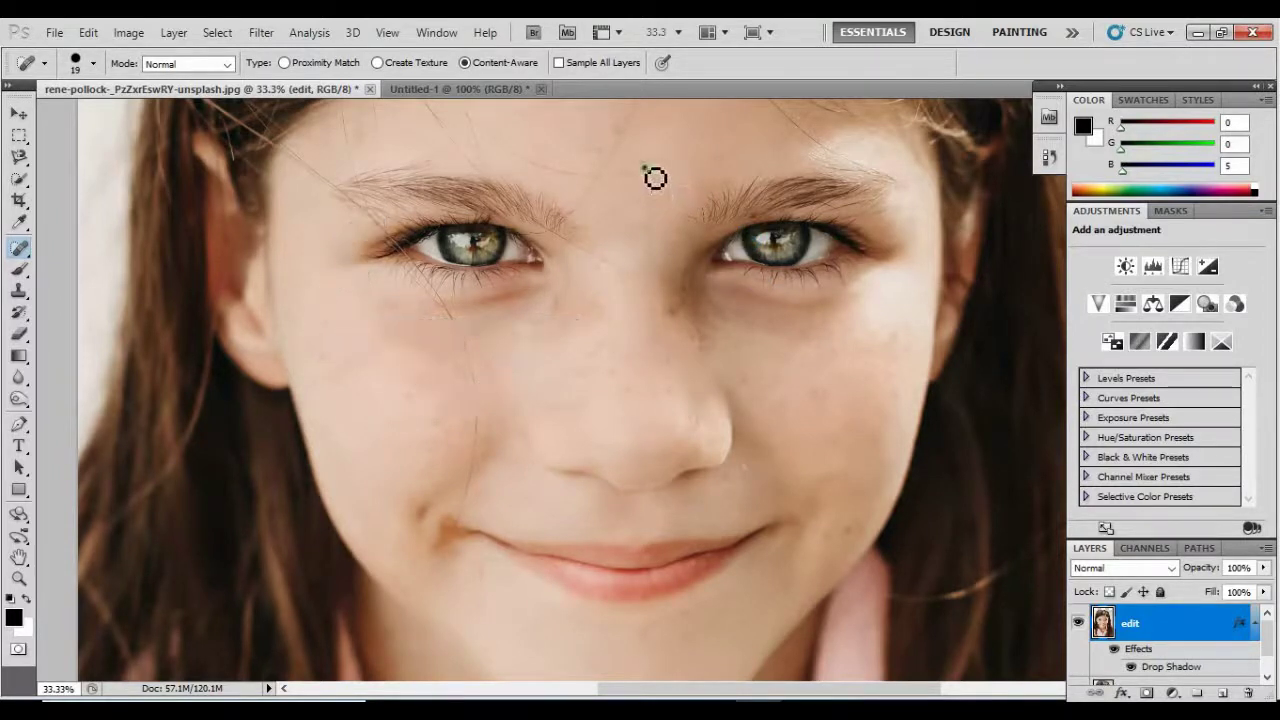
- Shift the edit layer slightly up and to the left within the canvas using the Move tool
left_click(19, 113)
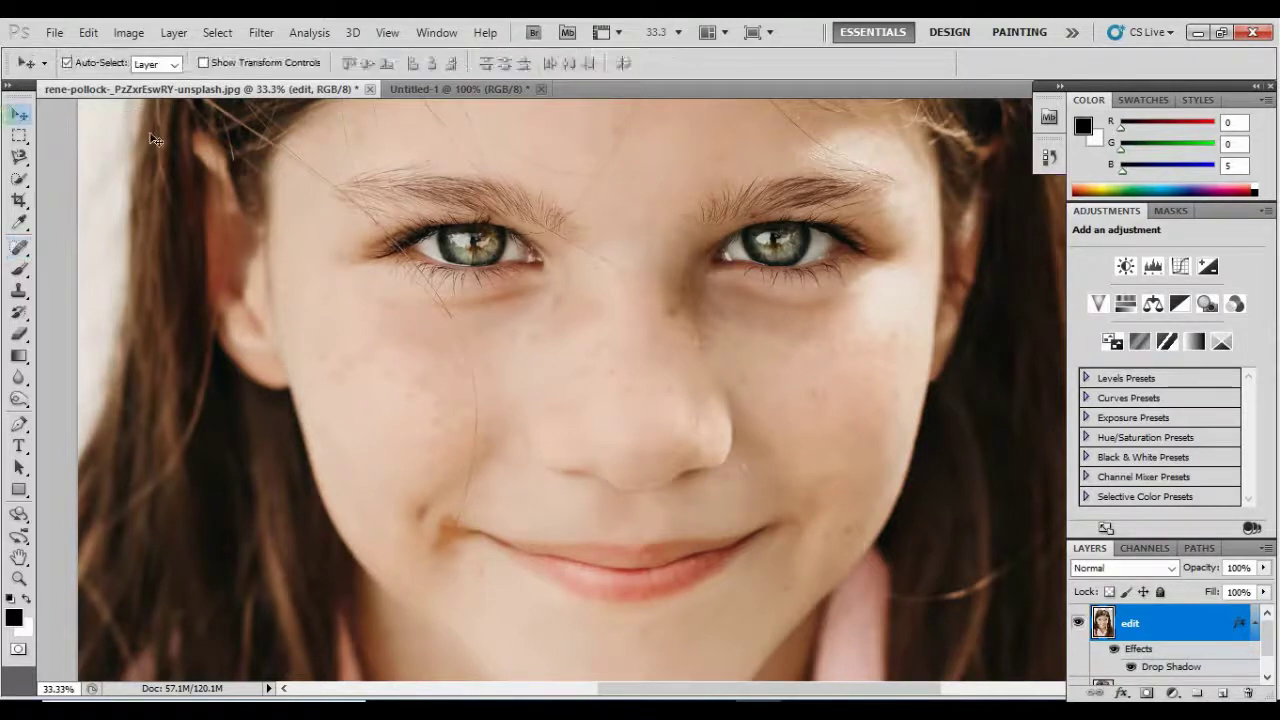
mouse_move(602, 137)
left_mouse_down()
mouse_move(603, 266)
mouse_move(590, 143)
left_mouse_up()
left_click_drag(621, 295, 572, 263)
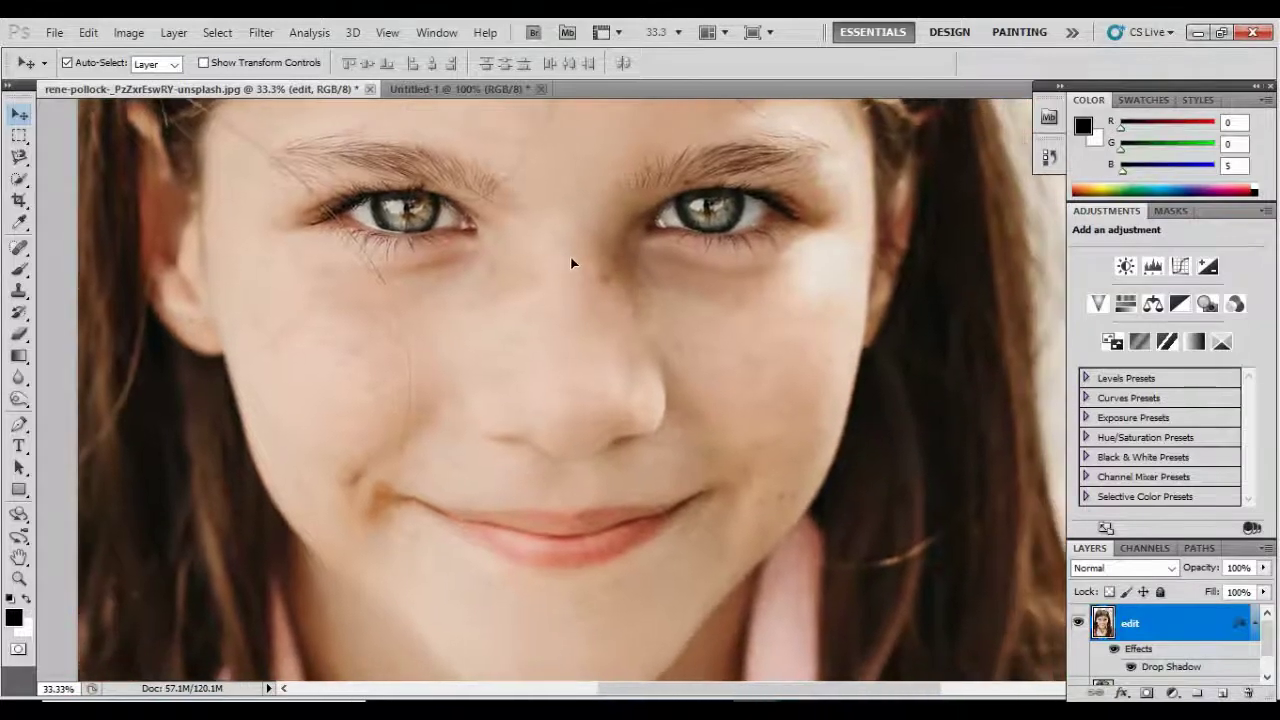
- Spot-heal the leftover marks beside the nose bridge, below the inner eye corner and on the cheeks
left_click(20, 246)
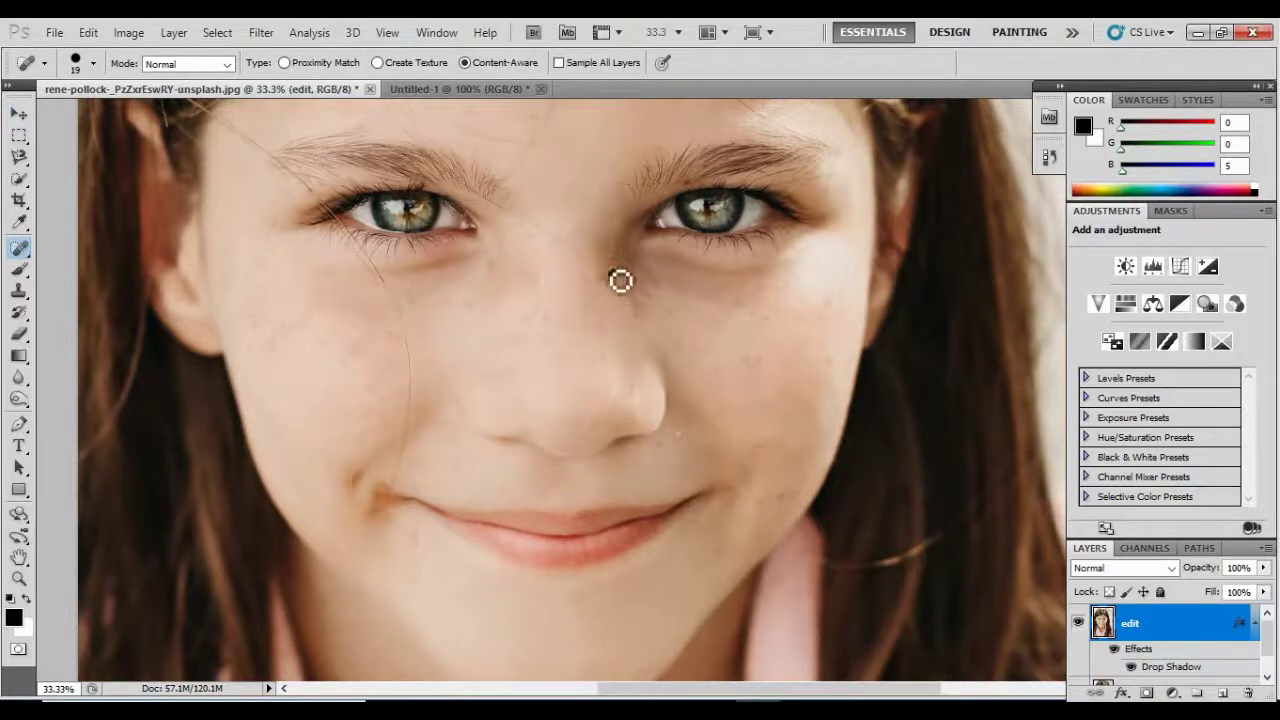
mouse_move(620, 277)
left_mouse_down()
mouse_move(737, 332)
mouse_move(729, 420)
mouse_move(799, 527)
mouse_move(832, 499)
mouse_move(827, 366)
mouse_move(770, 351)
mouse_move(631, 362)
mouse_move(414, 338)
mouse_move(268, 372)
left_mouse_up()
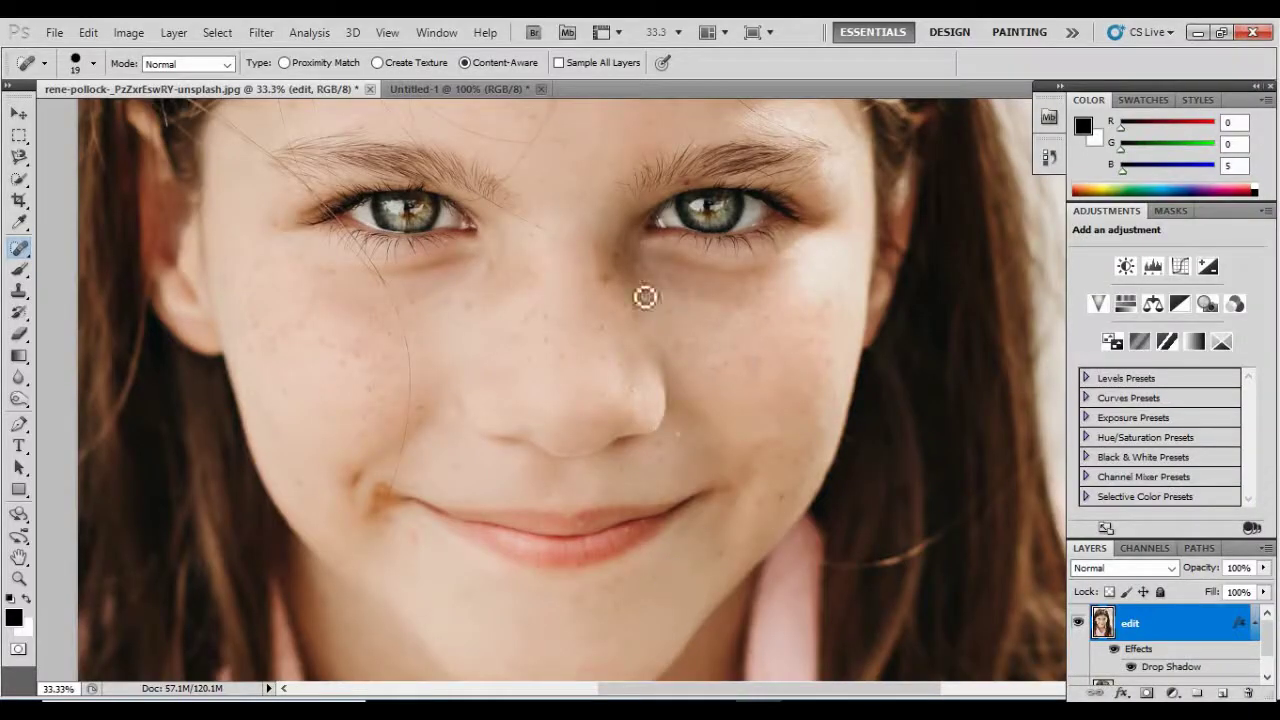
mouse_move(612, 252)
left_mouse_down()
mouse_move(616, 289)
mouse_move(629, 255)
mouse_move(618, 284)
mouse_move(710, 389)
mouse_move(676, 438)
left_mouse_up()
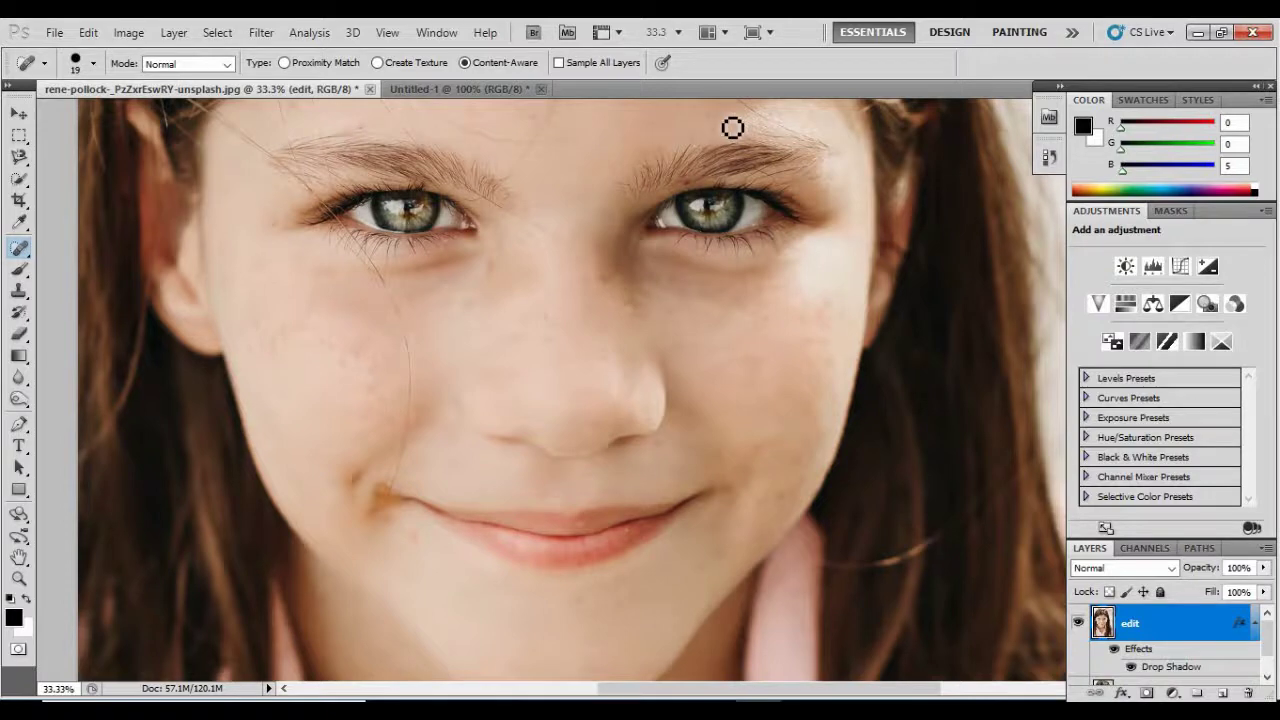
- Move the edit layer back into alignment with the Background image, filling the whole canvas
key("ctrl+minus")
key("ctrl+minus")
key("ctrl+minus")
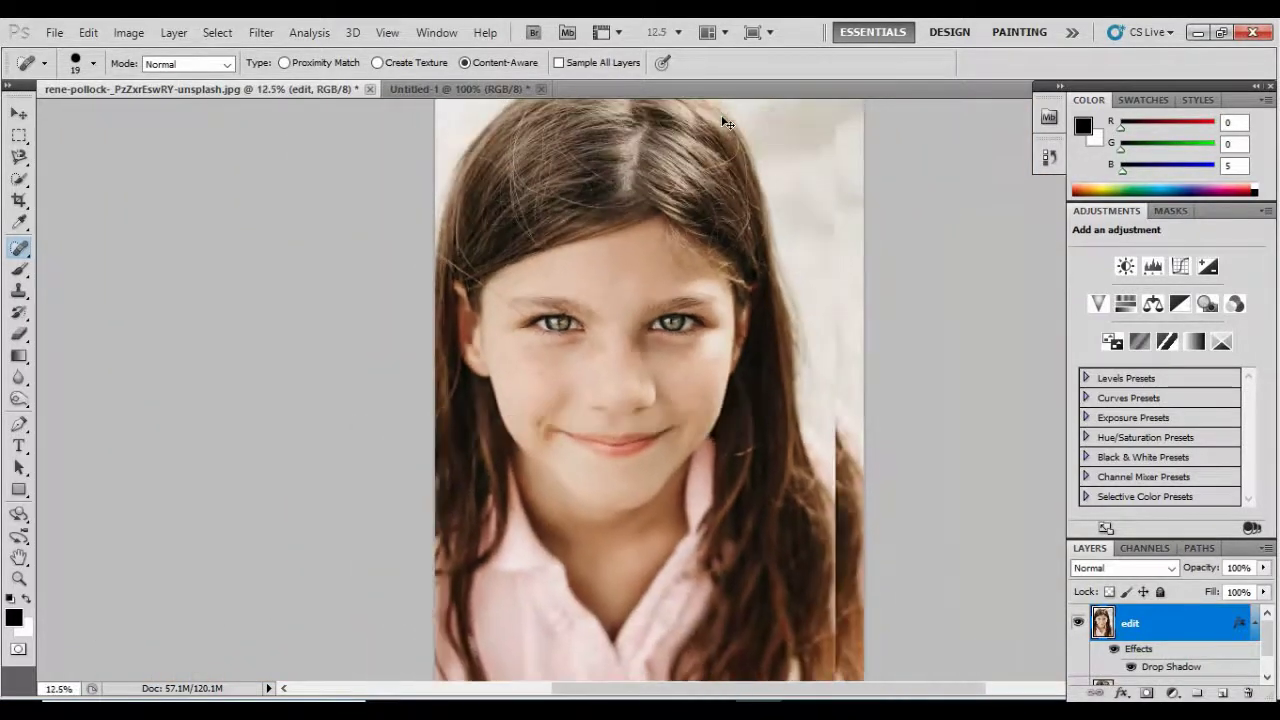
key("ctrl+minus")
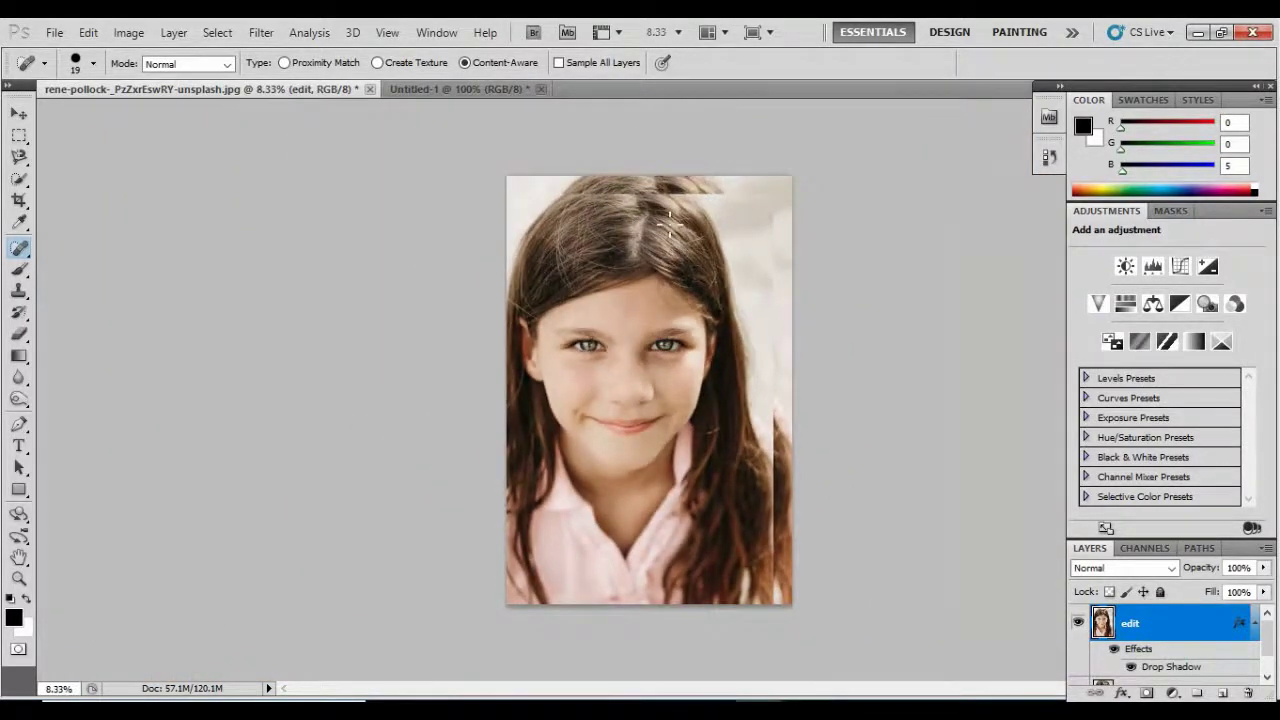
left_click(18, 115)
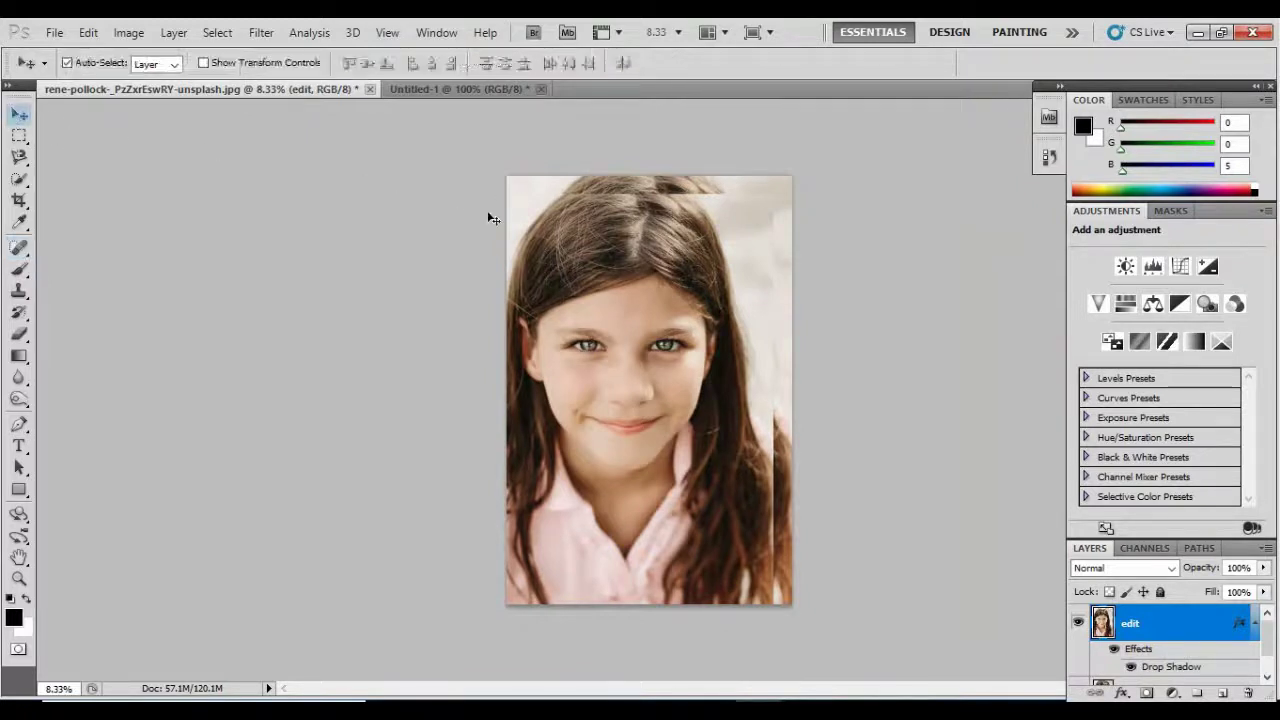
left_click_drag(619, 302, 630, 284)
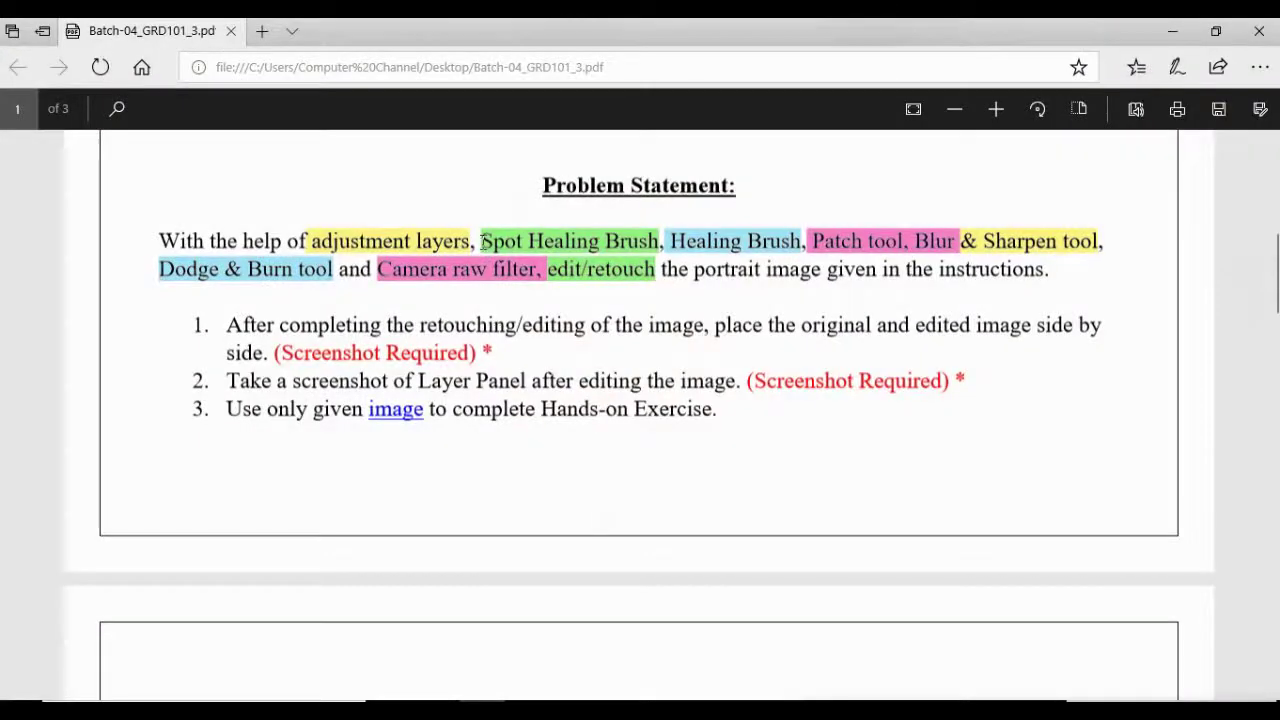
- Review the Spot Healing Brush and Healing Brush requirements in the problem statement of the Batch-04_GRD101_3 PDF
left_click_drag(510, 238, 640, 237)
left_click(700, 238)
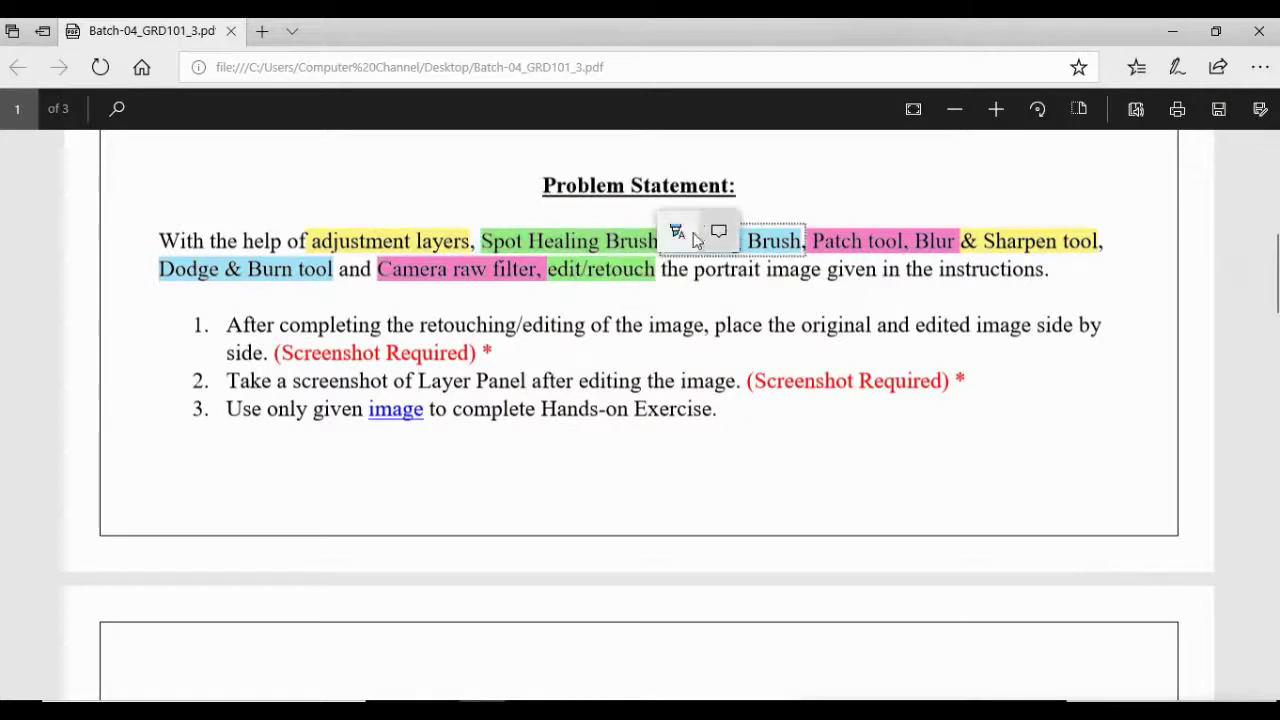
left_click(798, 262)
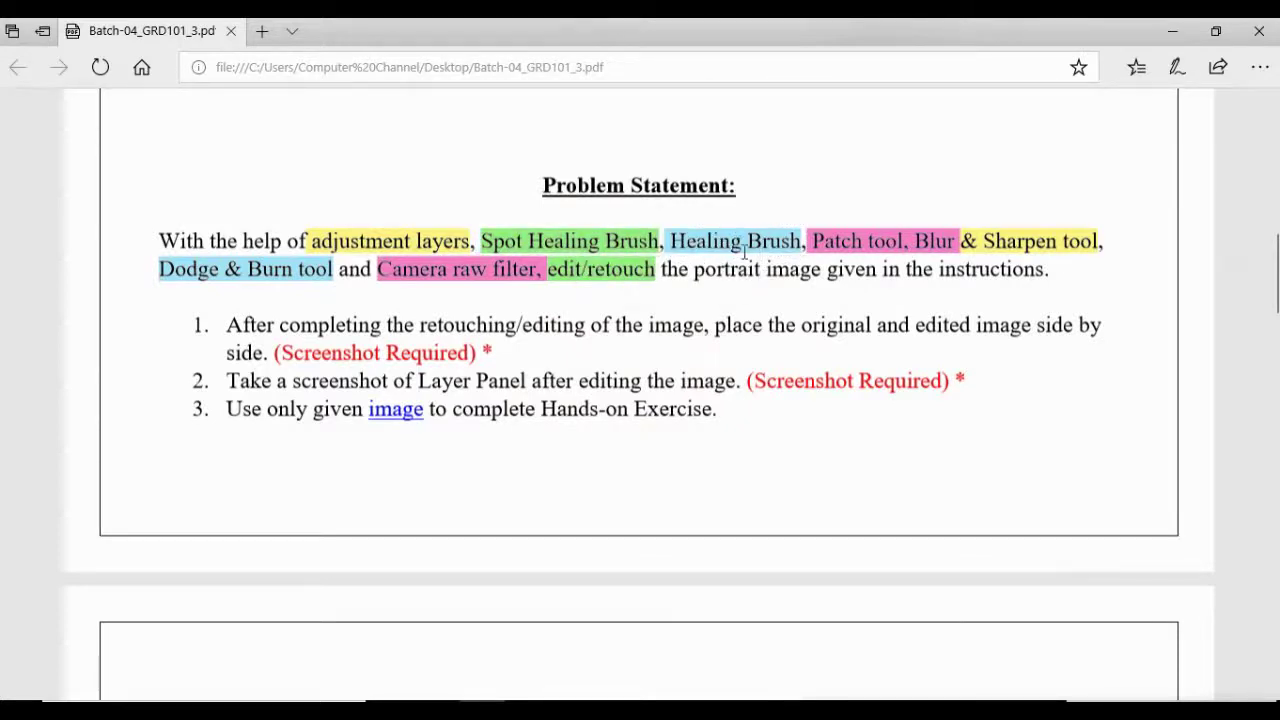
- Switch back to Photoshop and activate the Healing Brush Tool for close-up work on the lower face at 50% zoom
key("alt+Tab")
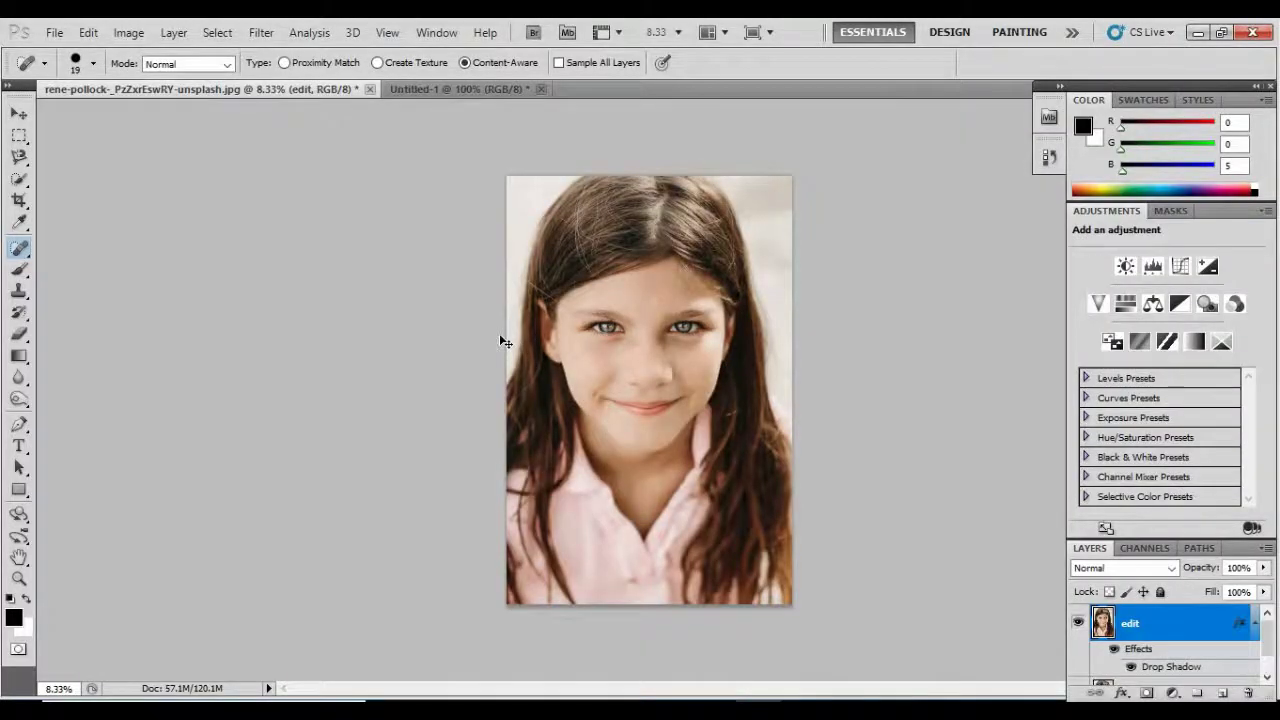
key("ctrl+plus")
key("ctrl+plus")
key("ctrl+plus")
key("ctrl+plus")
key("ctrl+plus")
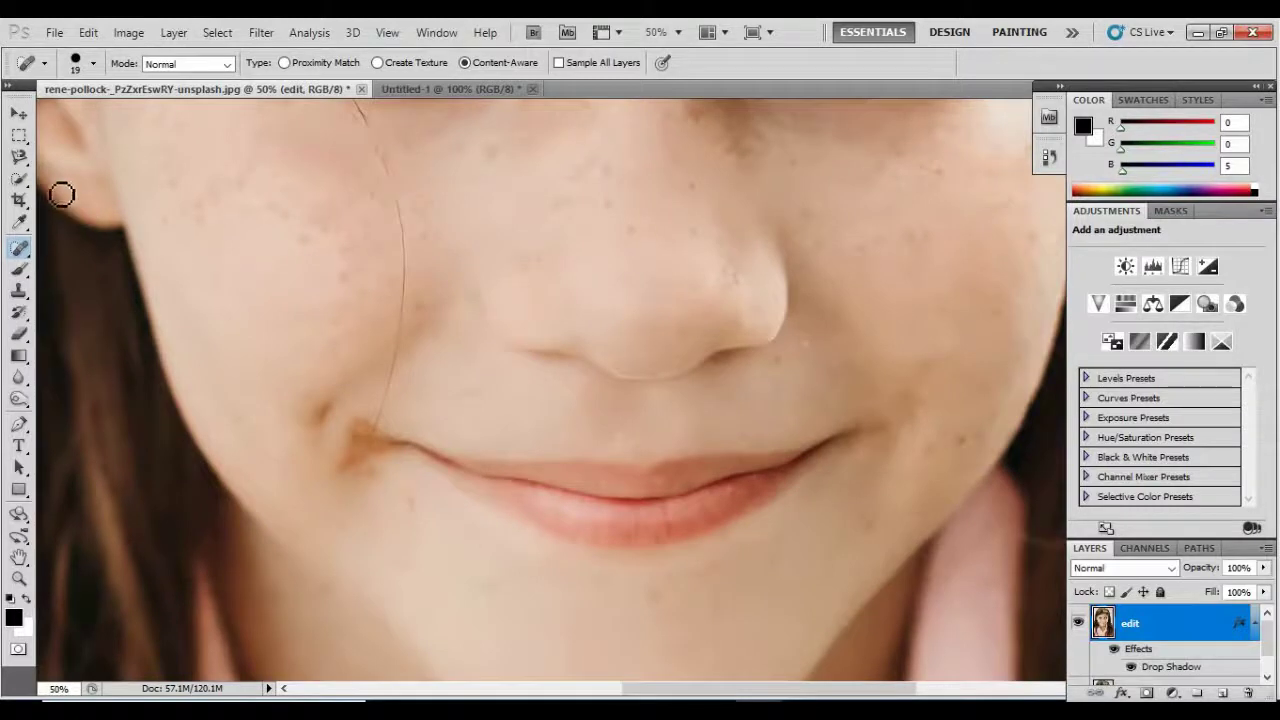
left_click(29, 257)
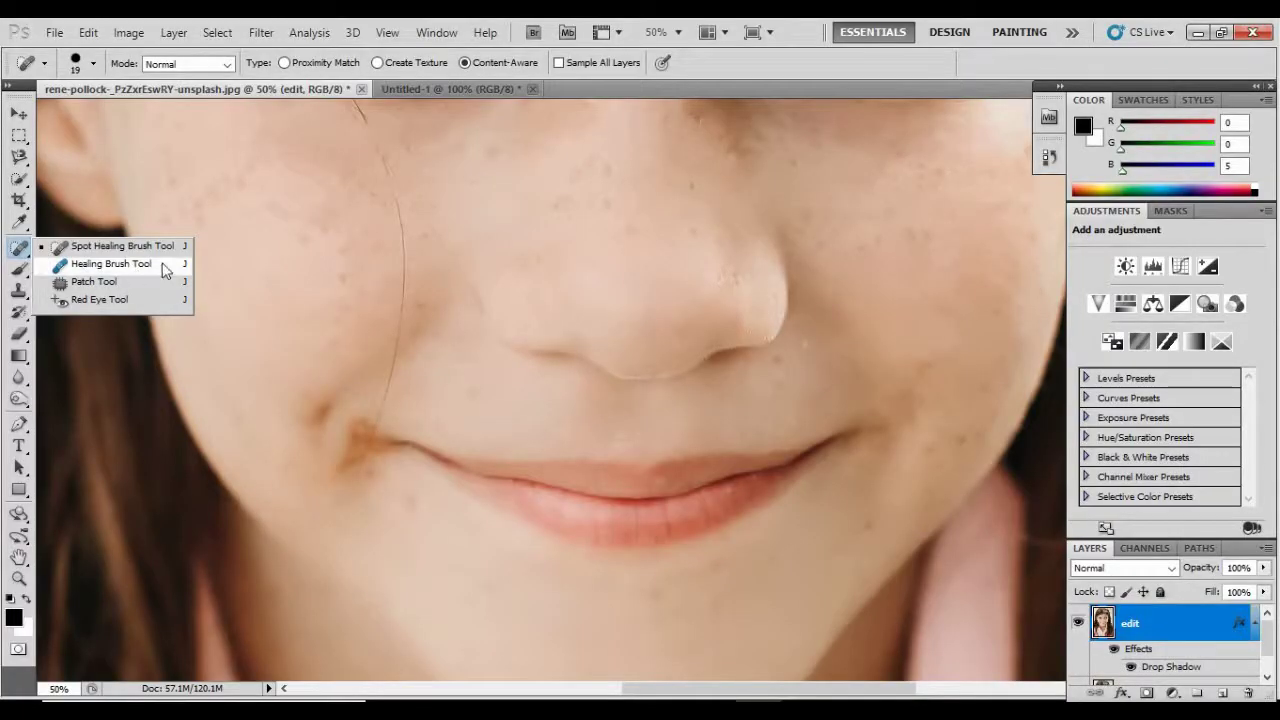
left_click(165, 270)
- Try to retouch the cheek with the Healing Brush without defining a source point
left_click(296, 222)
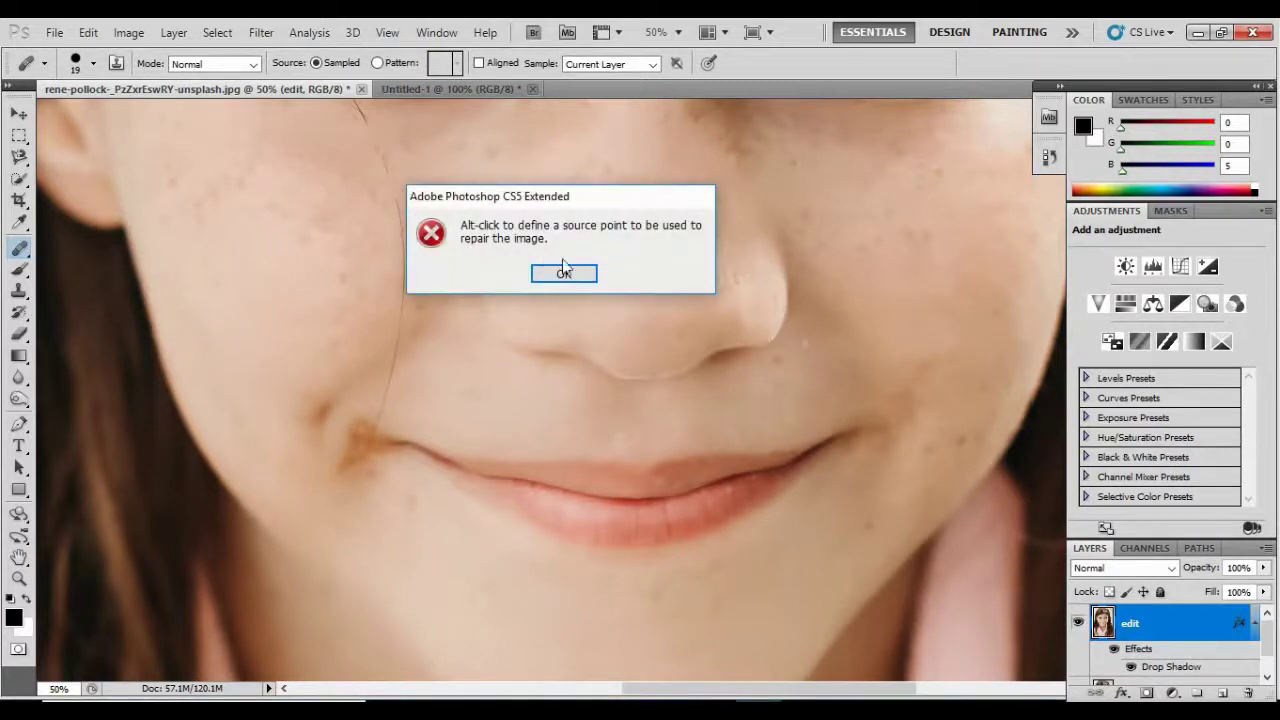
left_click(563, 274)
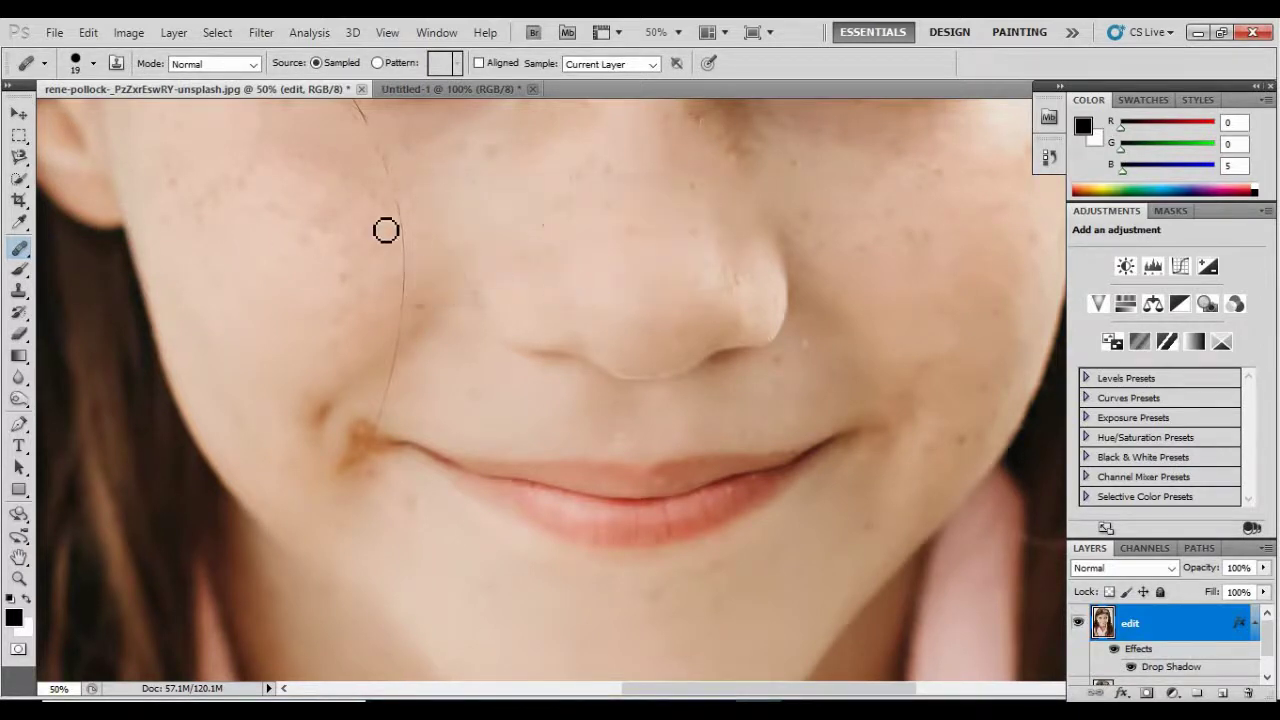
left_click(326, 214)
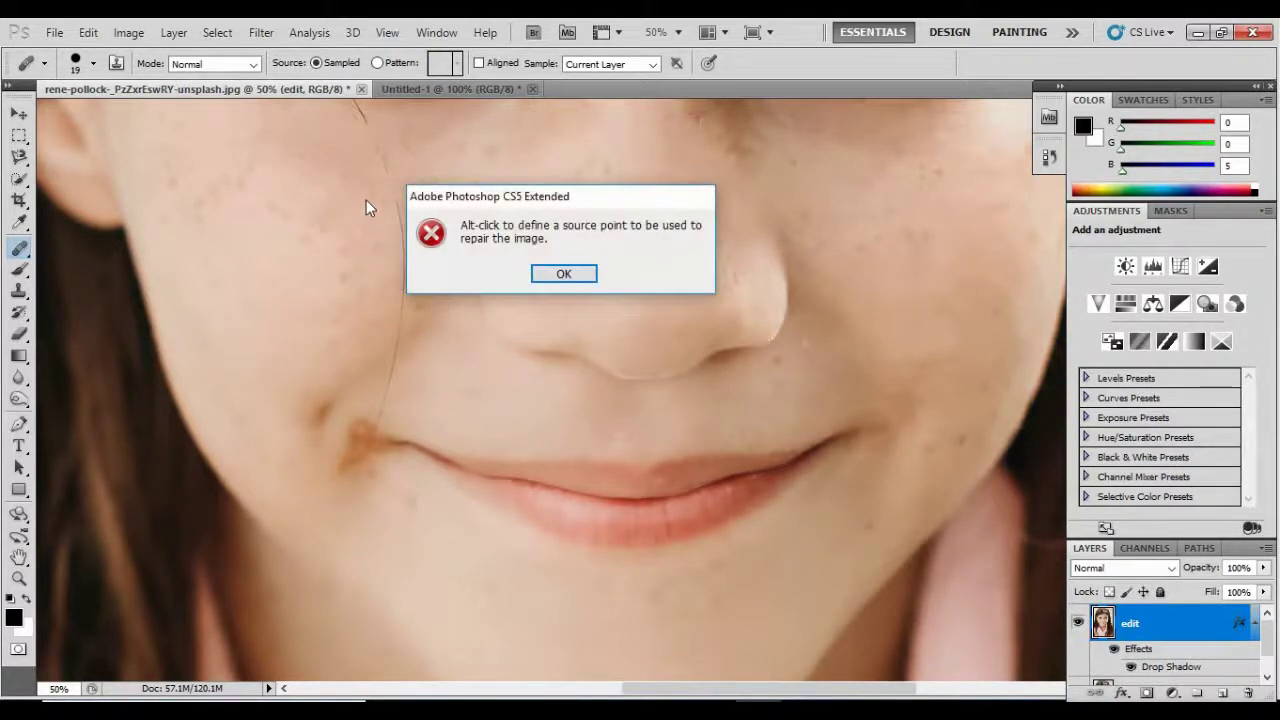
left_click(566, 276)
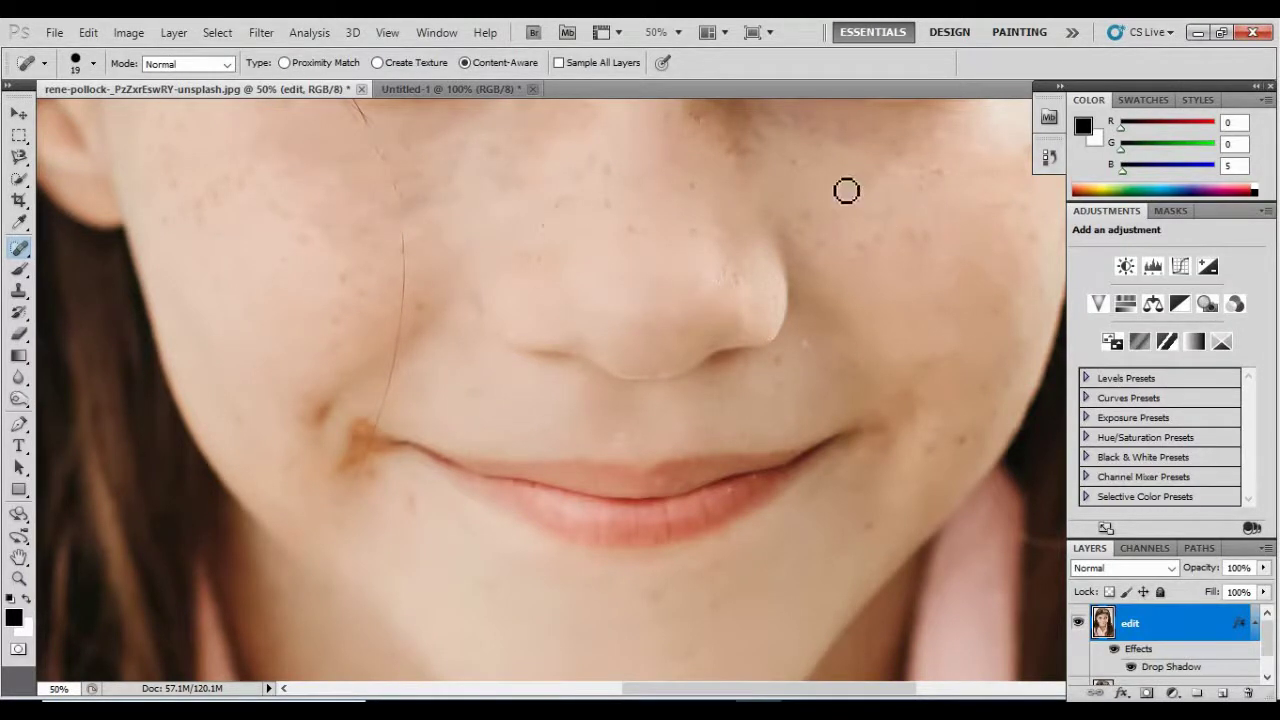
- Spot-heal the freckles on both cheeks and the stray hair running down the cheek to the corner of the mouth
mouse_move(862, 166)
left_mouse_down()
mouse_move(943, 154)
mouse_move(850, 154)
mouse_move(833, 122)
mouse_move(758, 123)
mouse_move(735, 170)
mouse_move(669, 210)
mouse_move(439, 264)
mouse_move(396, 261)
mouse_move(450, 230)
mouse_move(374, 264)
mouse_move(252, 203)
left_mouse_up()
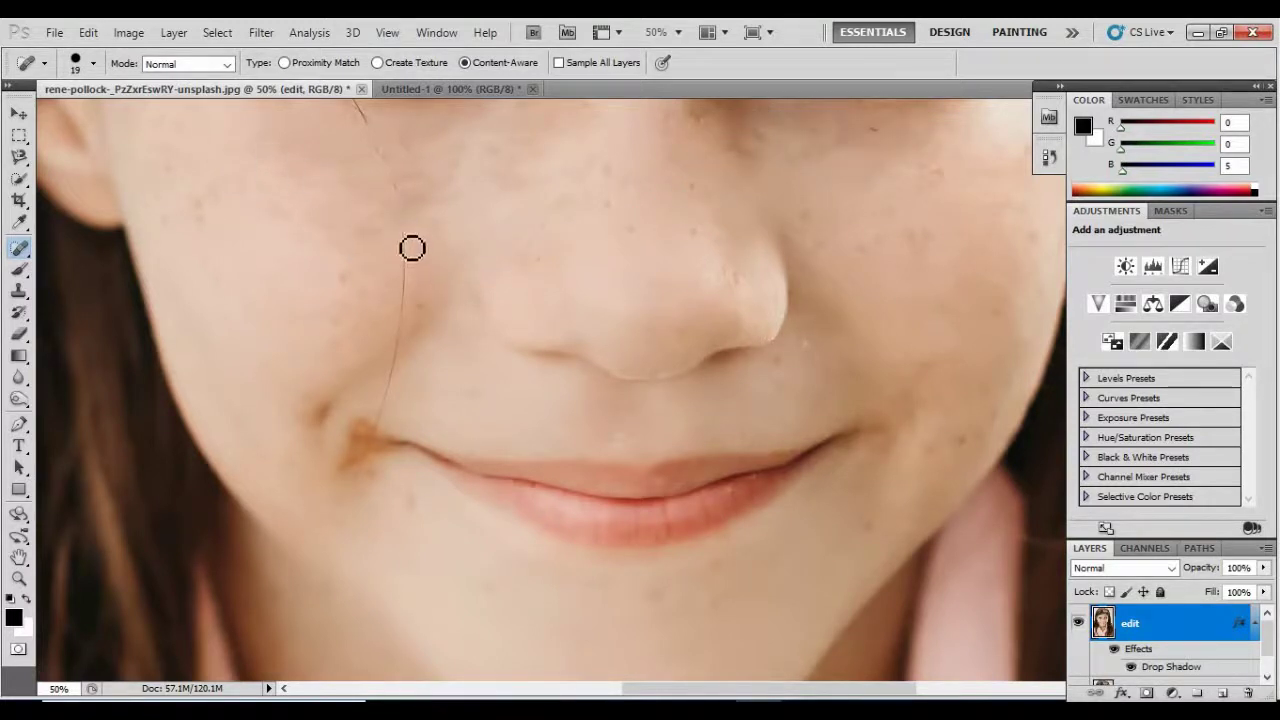
mouse_move(405, 238)
left_mouse_down()
mouse_move(403, 370)
mouse_move(364, 476)
left_mouse_up()
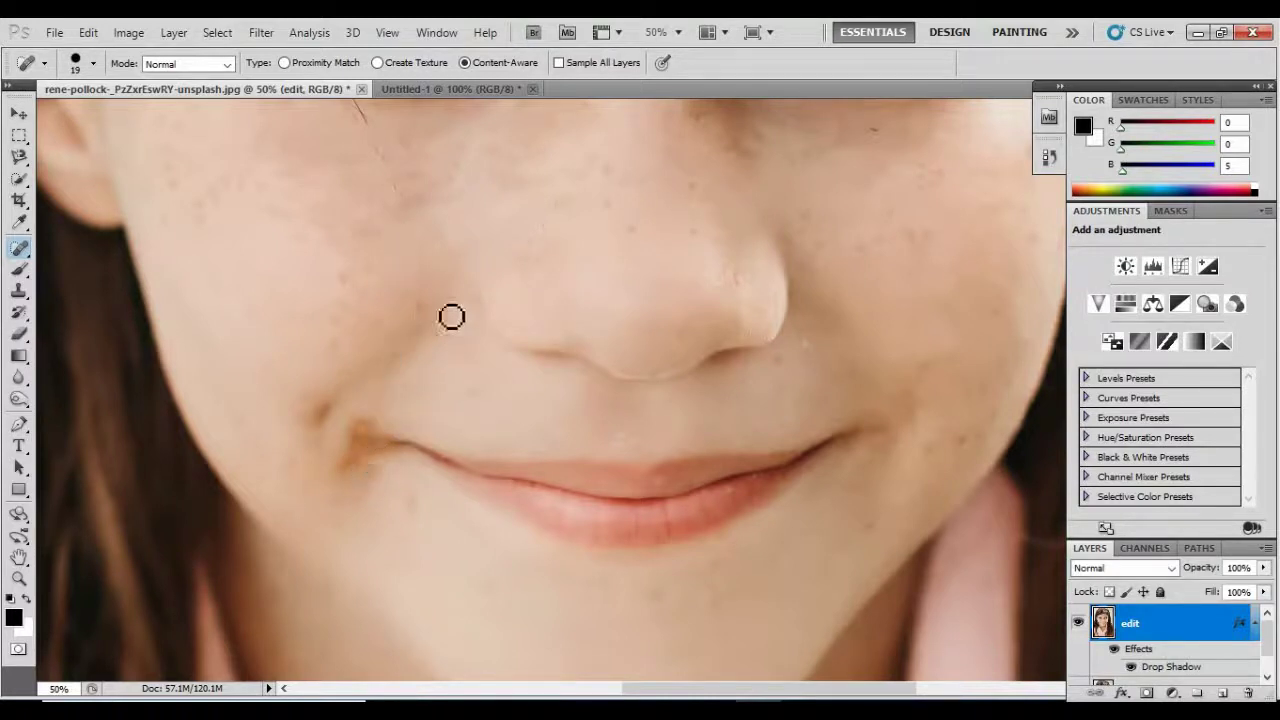
left_click_drag(489, 307, 366, 116)
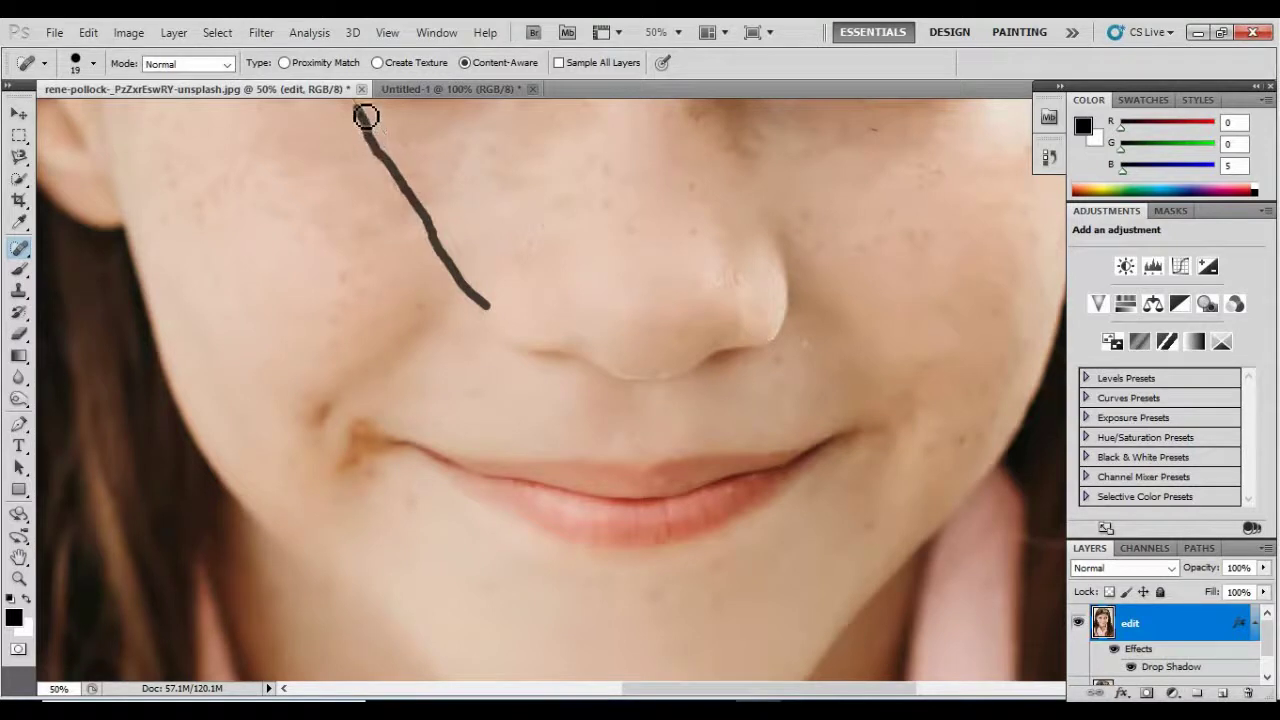
- Spot-heal the stray hairs under the eye, across the nose bridge and over the forehead
left_click(18, 114)
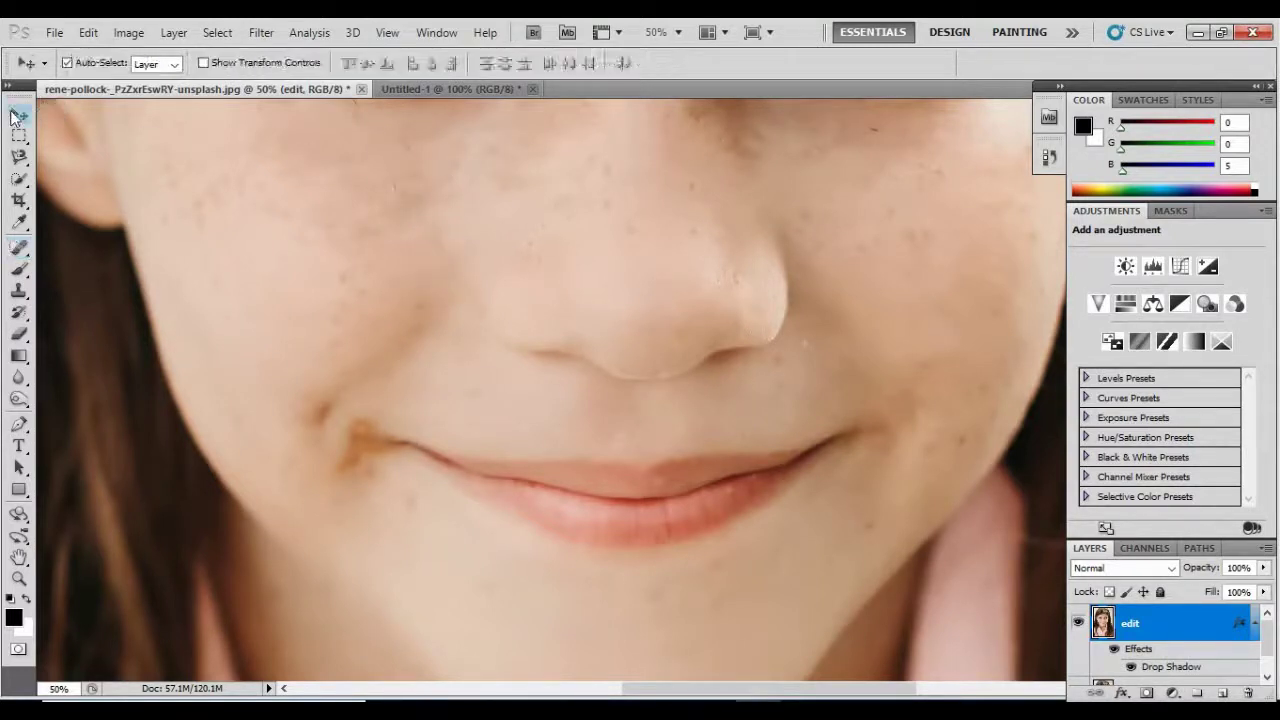
scroll(618, 203, "up", 5)
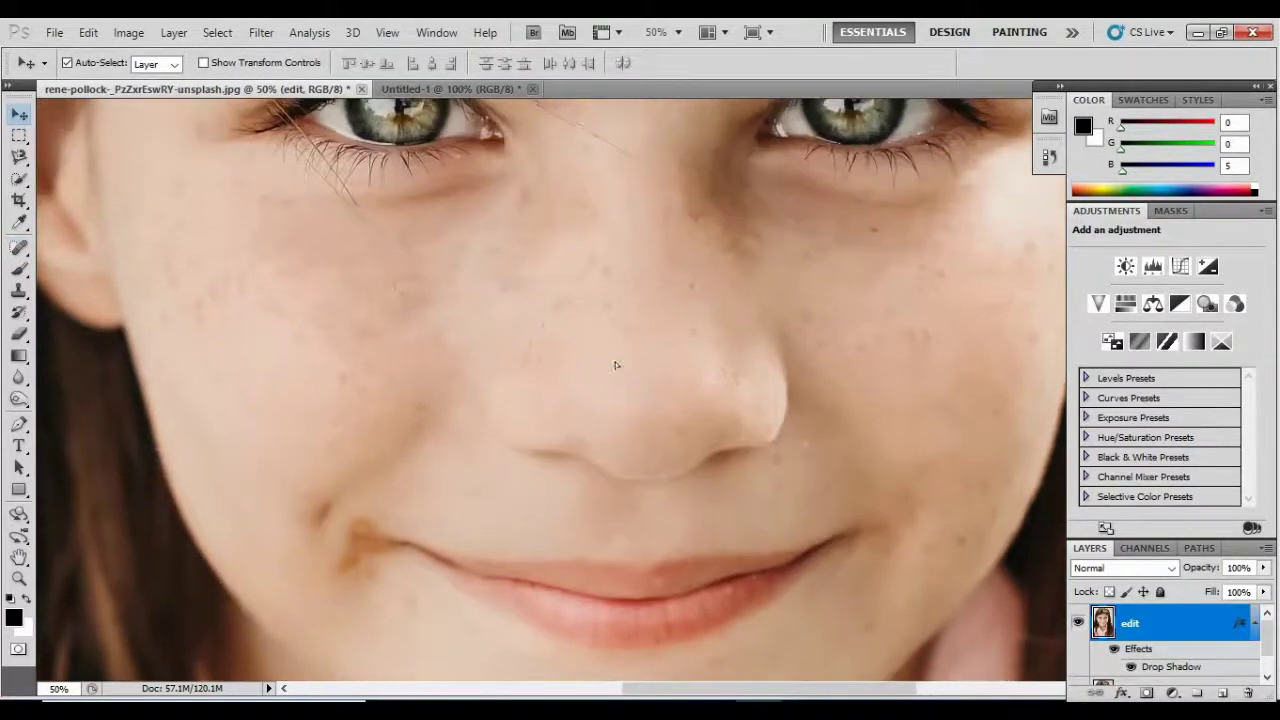
scroll(615, 429, "up", 2)
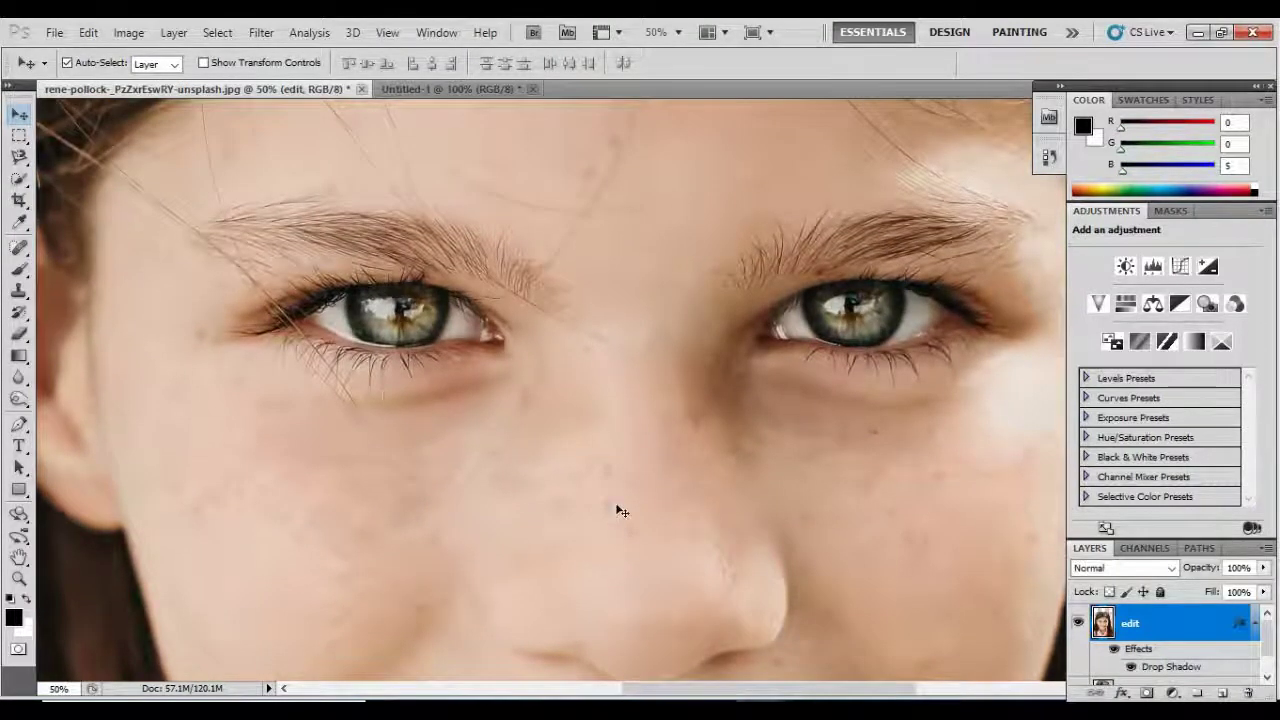
left_click(20, 251)
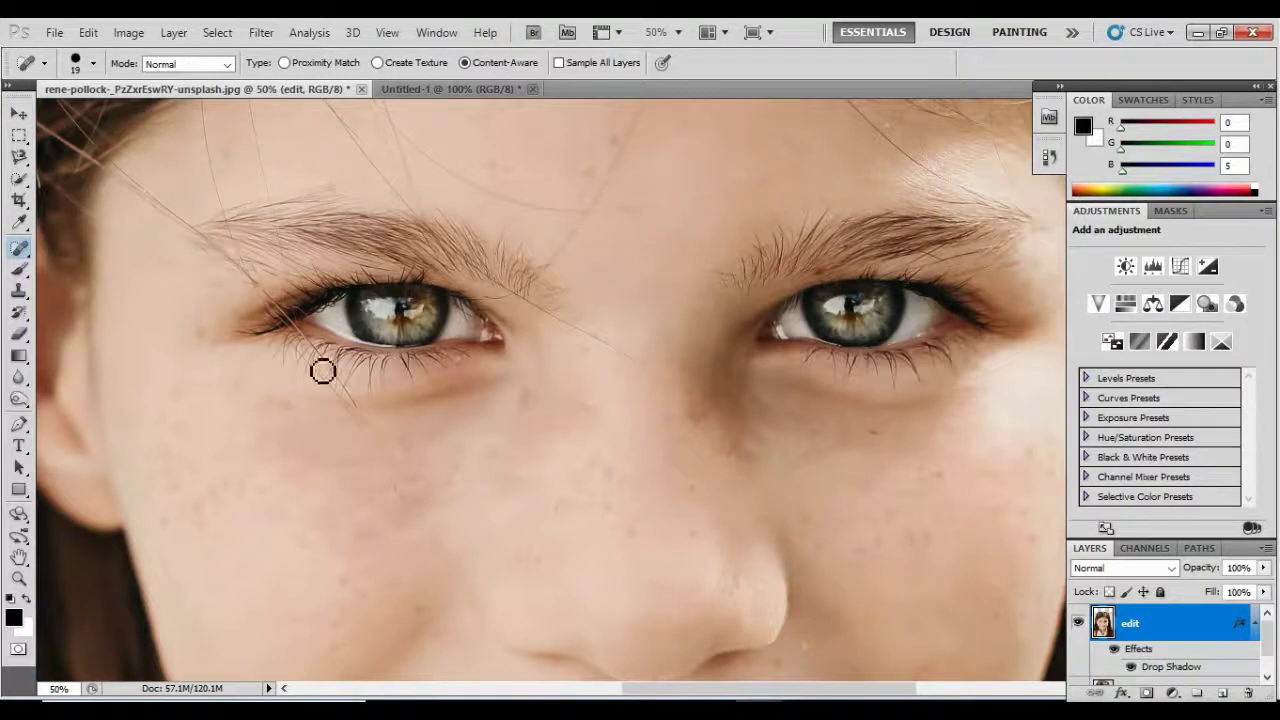
mouse_move(358, 414)
left_mouse_down()
mouse_move(343, 394)
mouse_move(360, 414)
left_mouse_up()
mouse_move(641, 371)
left_mouse_down()
mouse_move(541, 314)
mouse_move(582, 335)
left_mouse_up()
mouse_move(599, 223)
left_mouse_down()
mouse_move(640, 131)
mouse_move(599, 216)
mouse_move(480, 191)
mouse_move(397, 135)
mouse_move(380, 188)
mouse_move(415, 158)
mouse_move(375, 178)
mouse_move(537, 186)
left_mouse_up()
mouse_move(362, 146)
left_mouse_down()
mouse_move(405, 130)
mouse_move(328, 139)
mouse_move(597, 226)
mouse_move(645, 227)
mouse_move(733, 178)
mouse_move(779, 113)
left_mouse_up()
- Move the edit layer up over the Background image to cover the duplicated strip of hair above the head
key("r")
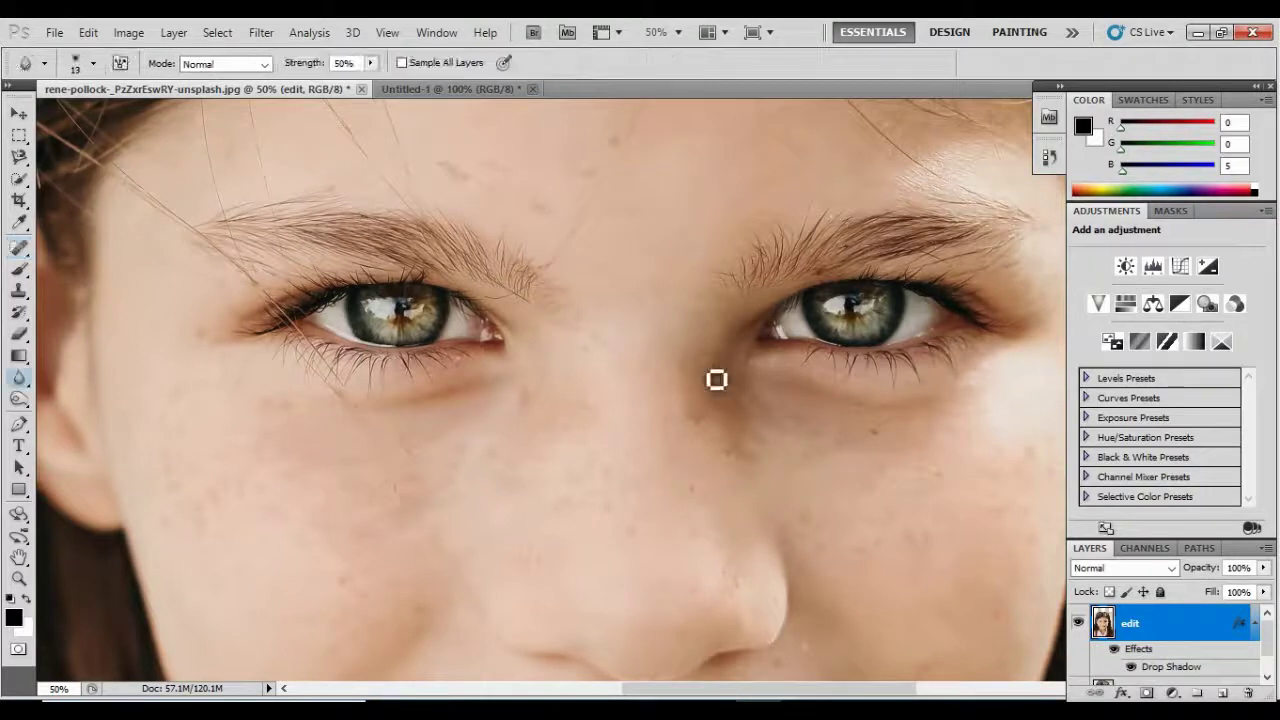
scroll(705, 373, "down", 3)
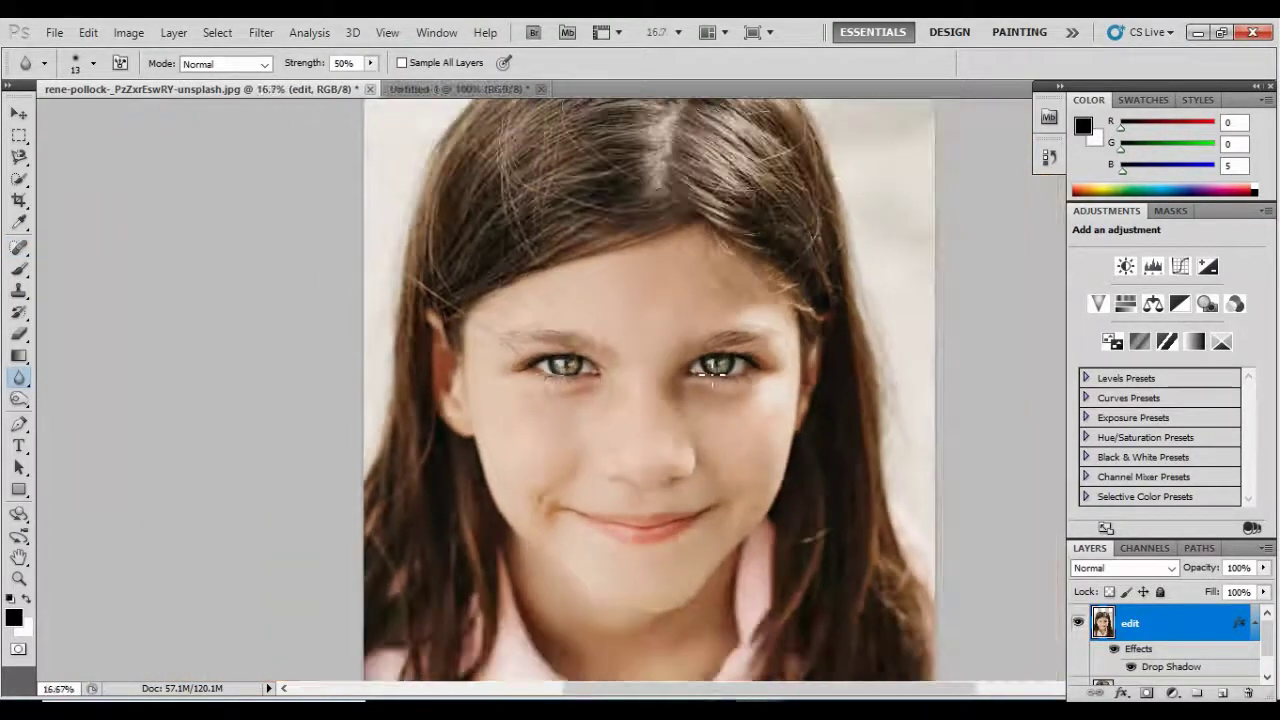
scroll(705, 373, "down", 1)
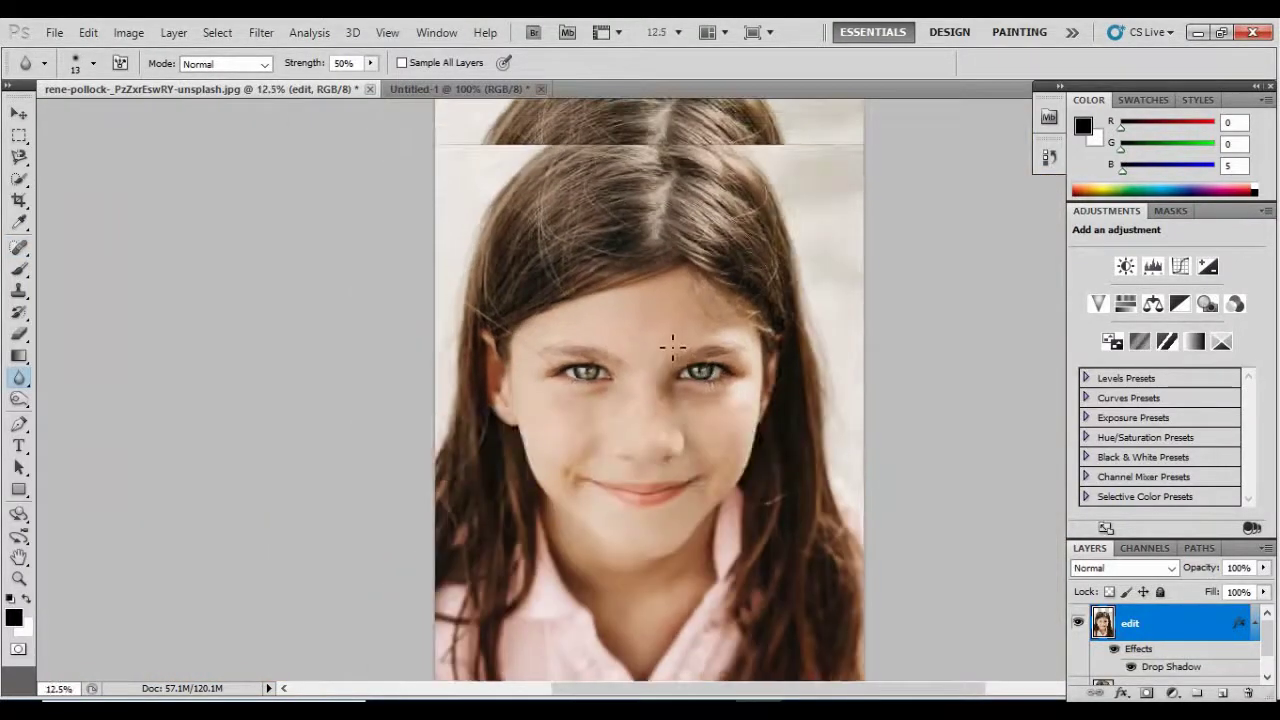
left_click(18, 115)
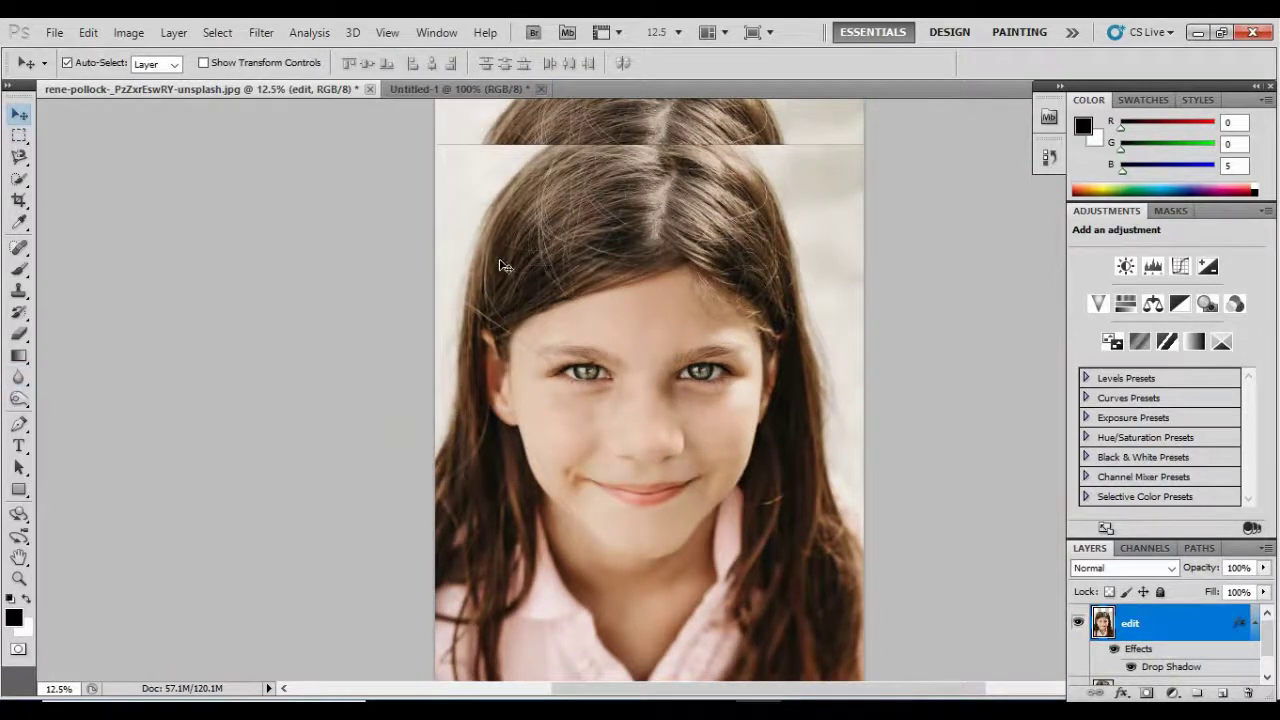
left_click_drag(505, 265, 514, 199)
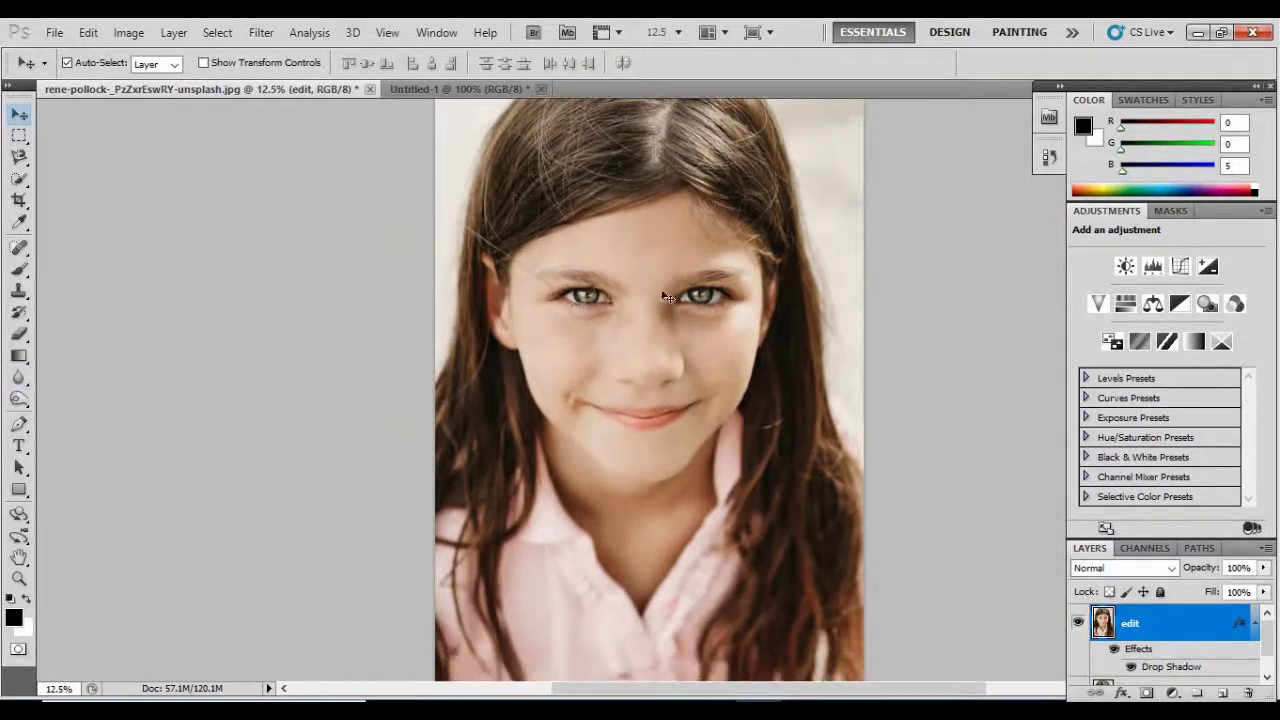
mouse_move(667, 297)
left_mouse_down()
mouse_move(443, 286)
mouse_move(672, 289)
left_mouse_up()
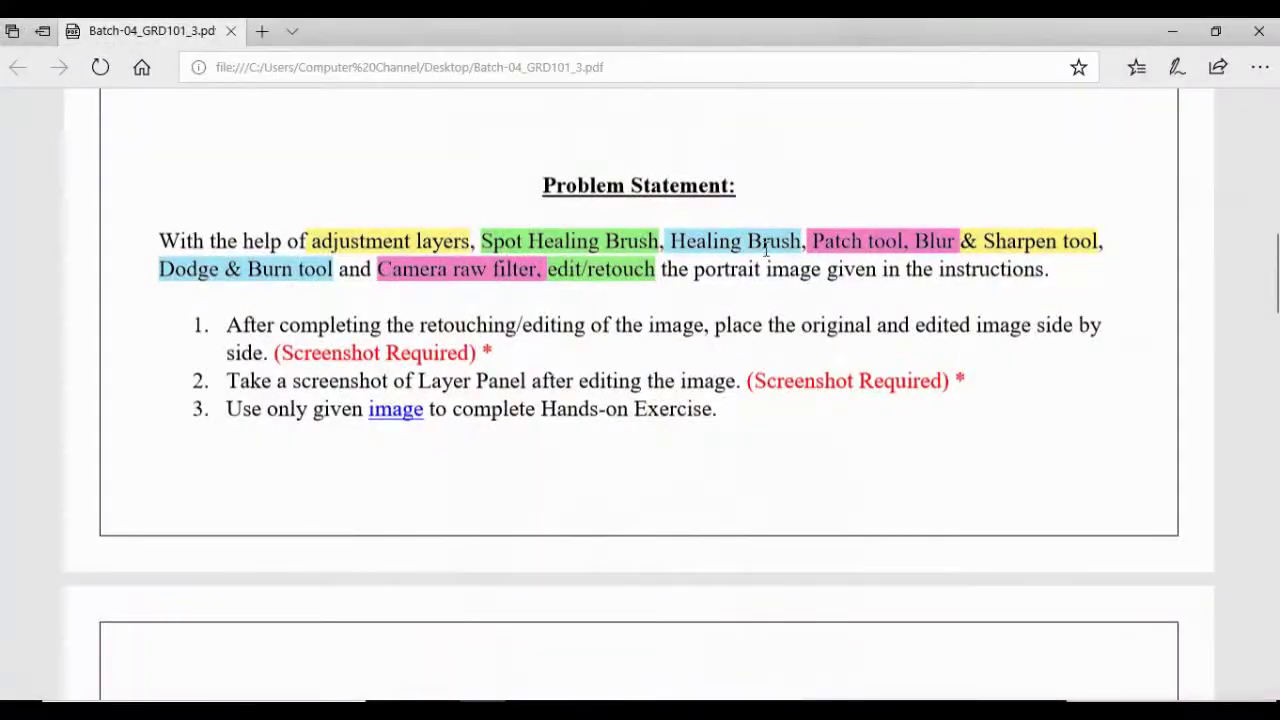
- Check the Patch tool and Blur requirements in the Batch-04_GRD101_3 PDF, and activate the Patch Tool back in Photoshop
left_click_drag(818, 243, 962, 243)
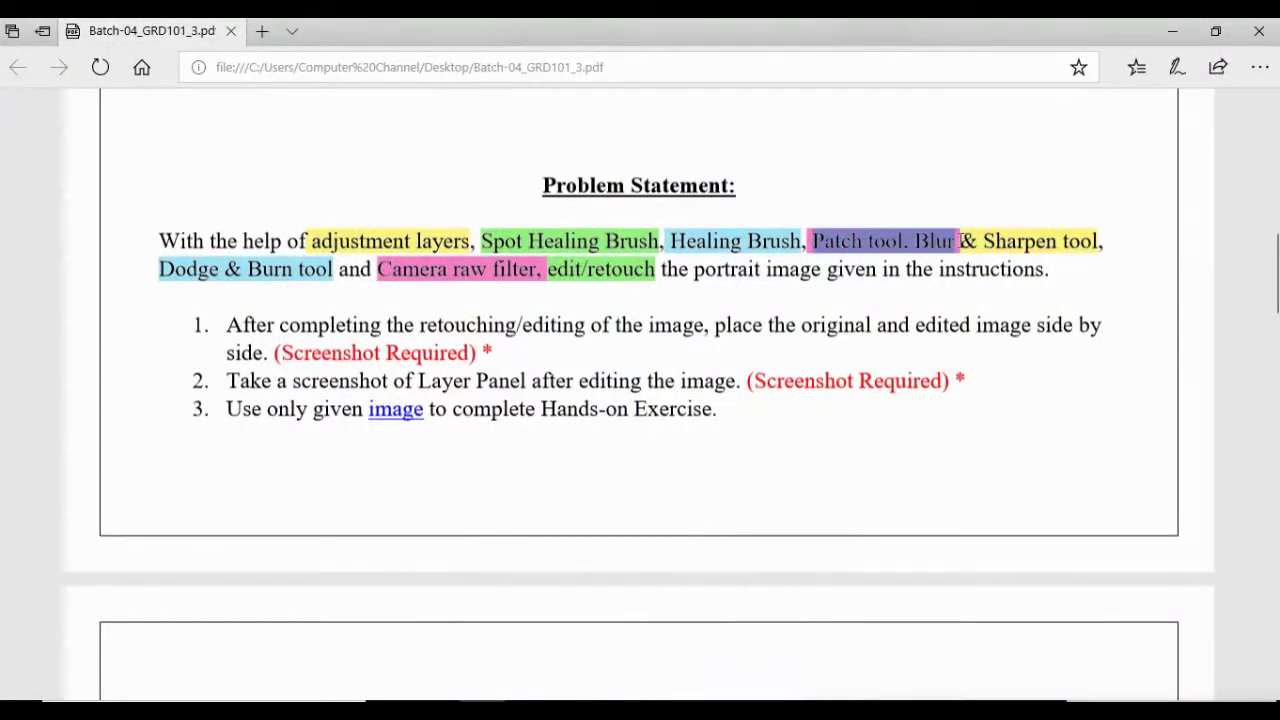
left_click(820, 330)
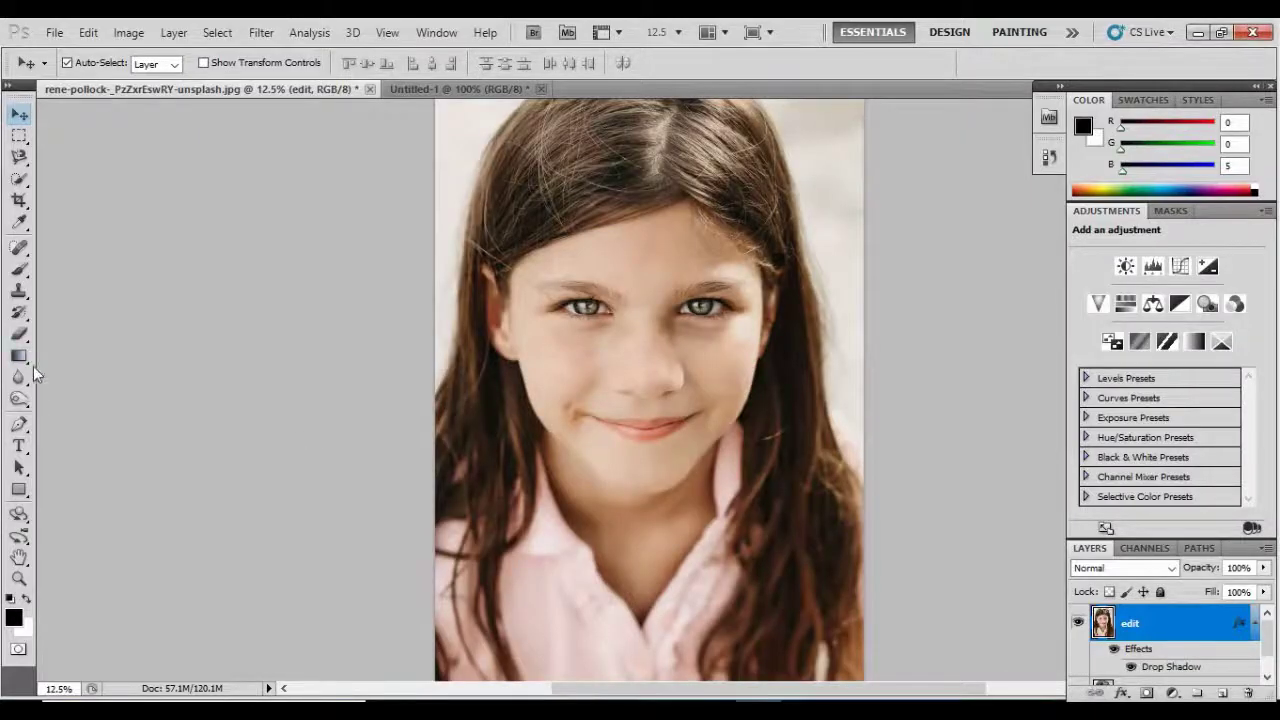
left_click(31, 340)
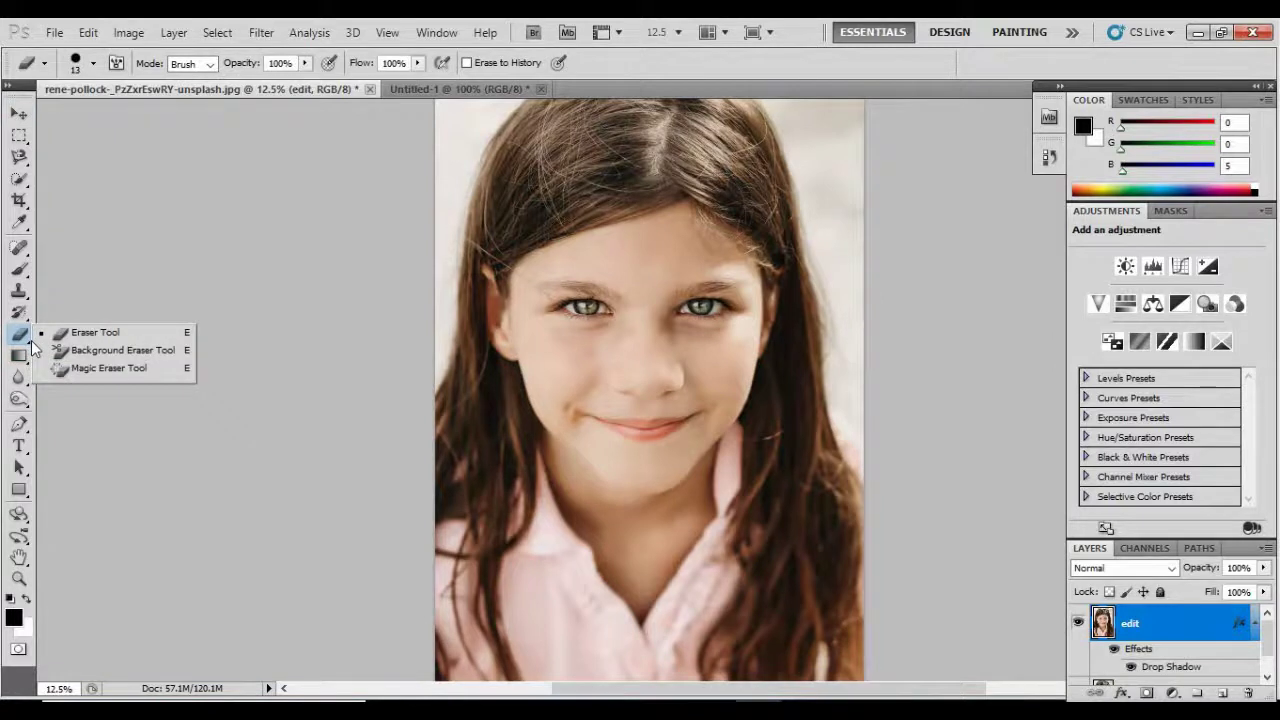
left_click(24, 362)
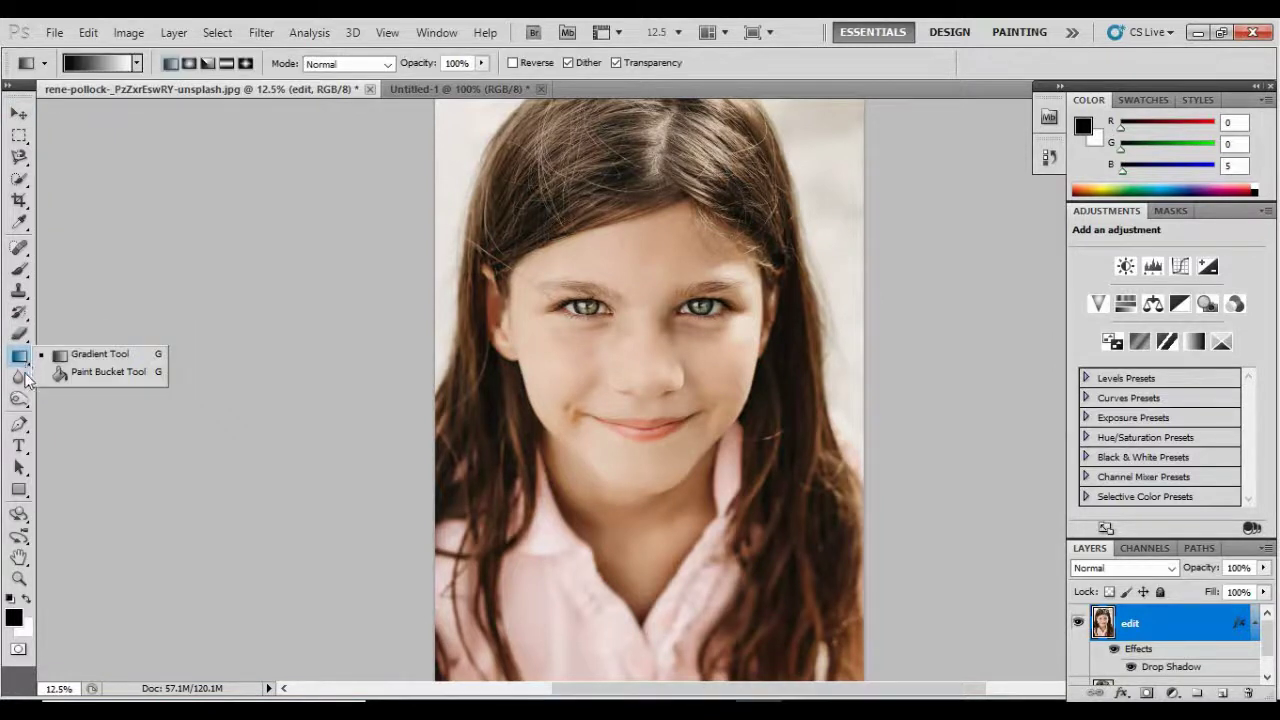
left_click(19, 247)
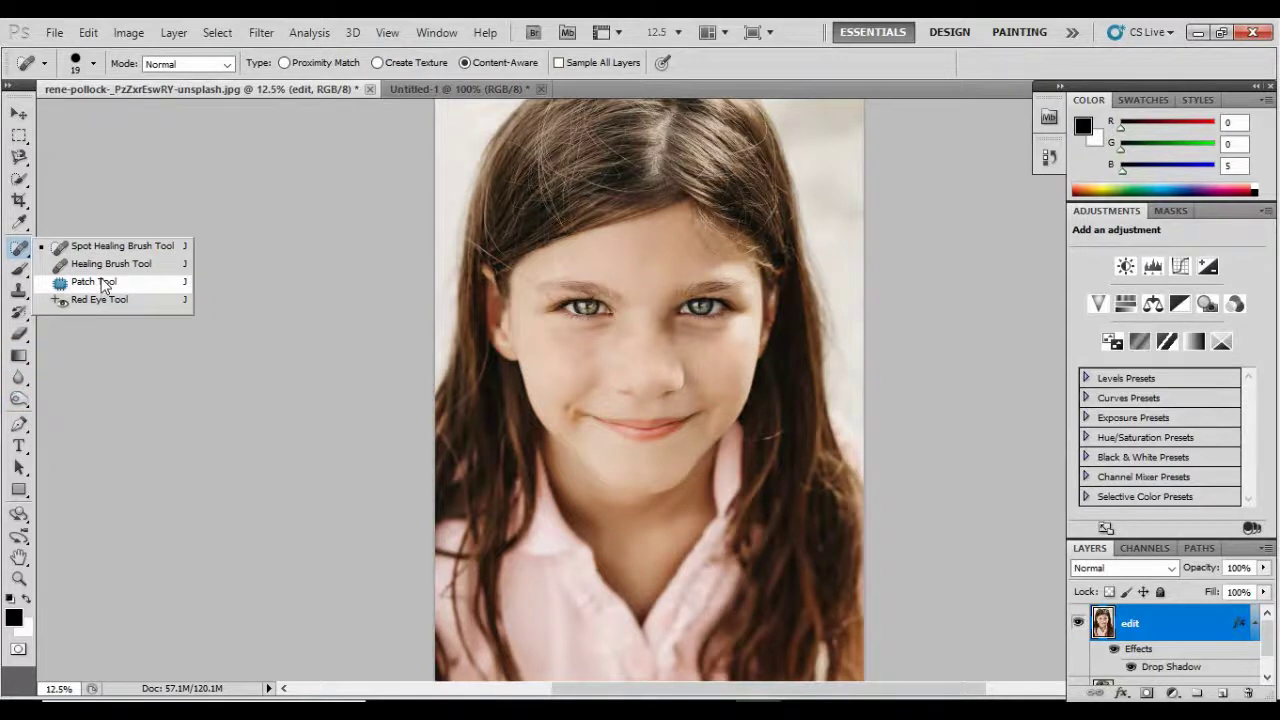
left_click(94, 282)
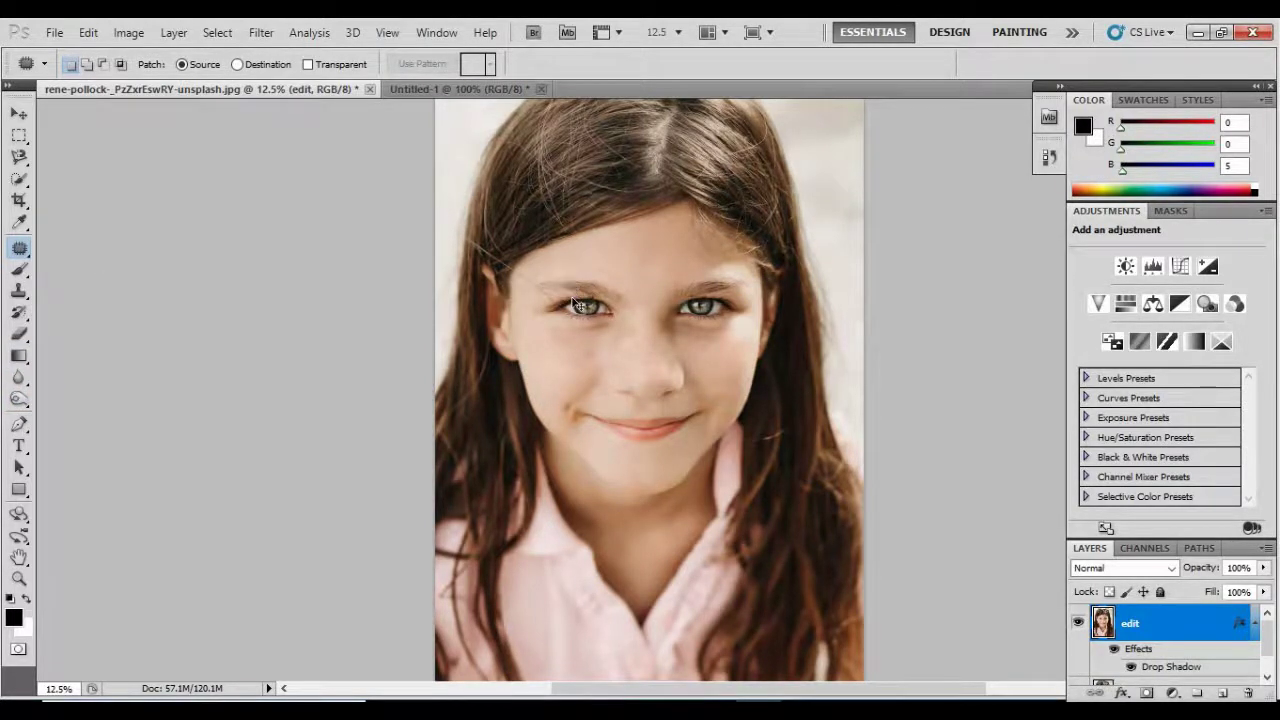
- Patch the freckled skin between the cheek and nose at 50% zoom, and outline the shadowed area beneath the other eye
key("ctrl+plus")
key("ctrl+plus")
key("ctrl+plus")
key("ctrl+plus")
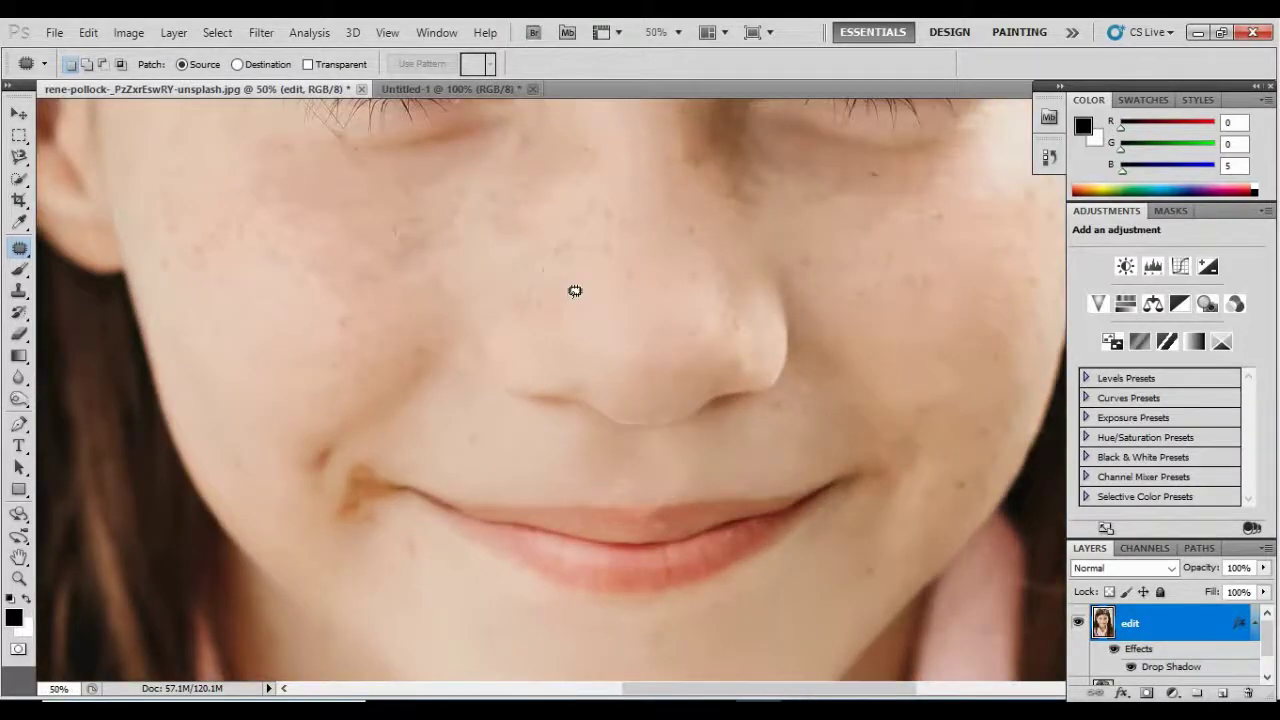
mouse_move(457, 253)
left_mouse_down()
mouse_move(497, 206)
mouse_move(677, 220)
mouse_move(349, 320)
mouse_move(403, 226)
mouse_move(695, 135)
left_mouse_up()
key("ctrl+d")
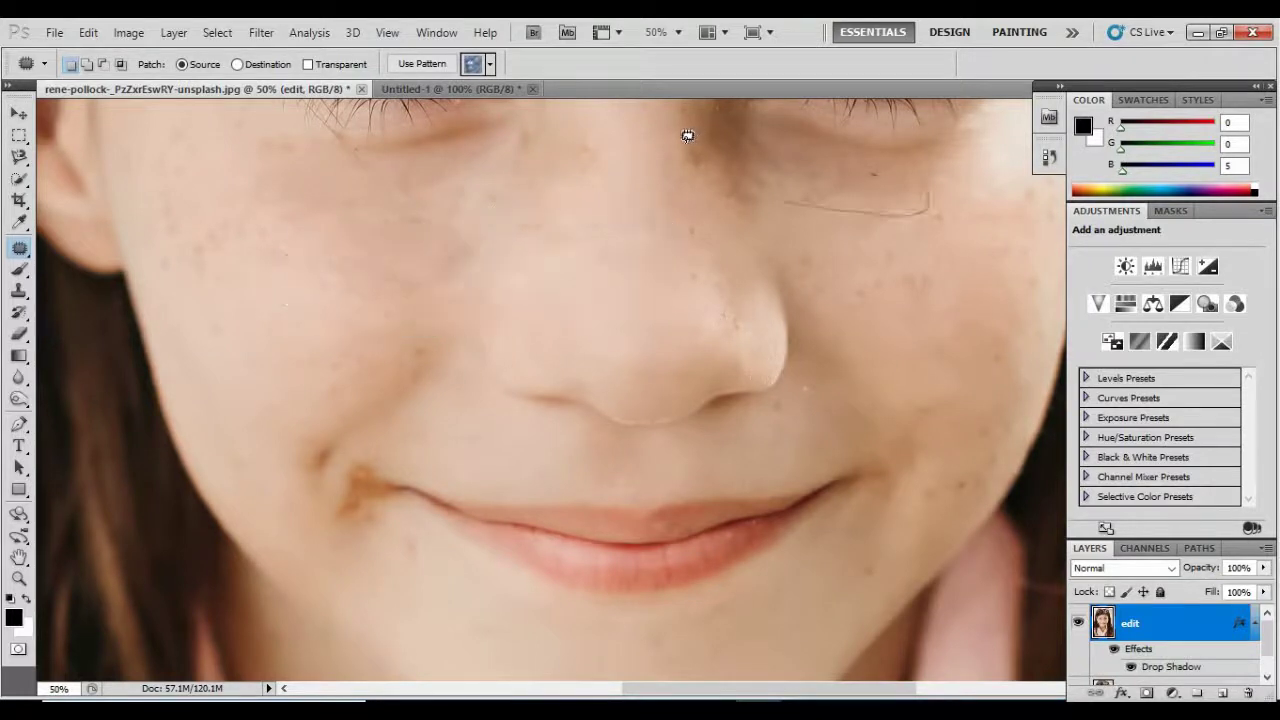
- Sample the light skin tone on the nose as the foreground colour, RGB 234, 207, 192
left_click(20, 224)
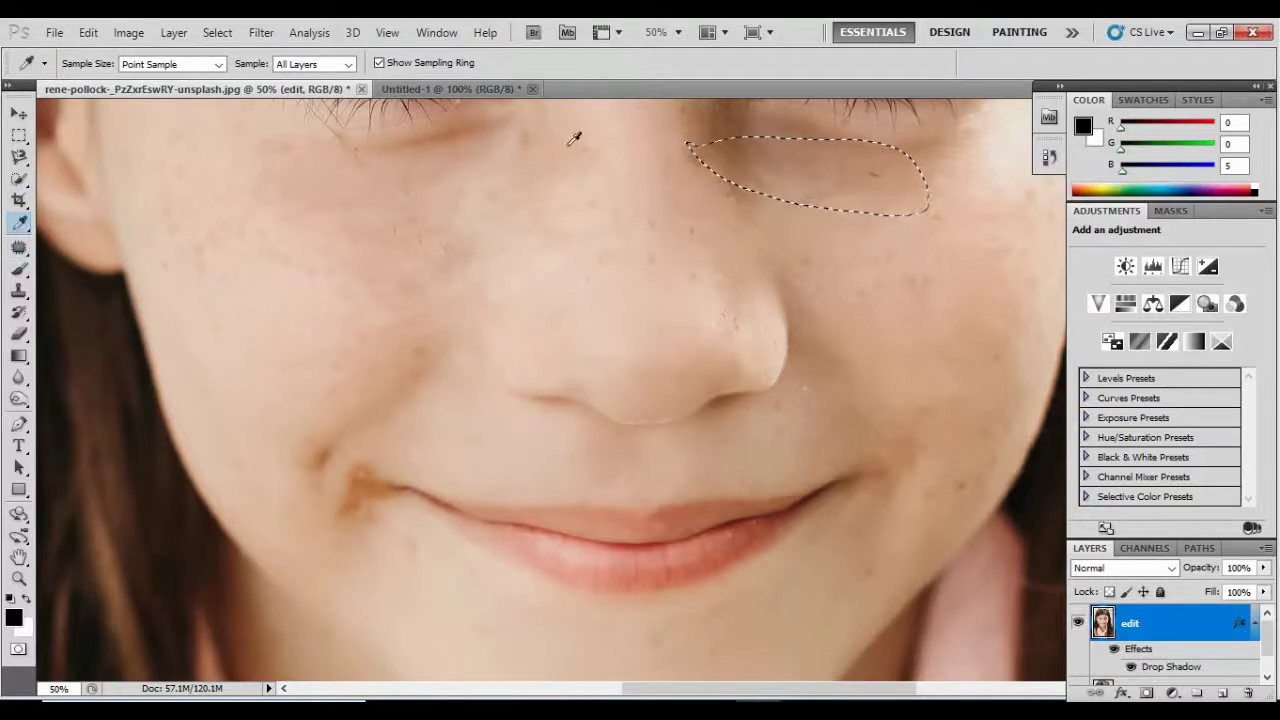
left_click_drag(727, 147, 865, 226)
left_click_drag(707, 203, 429, 272)
left_click(576, 272)
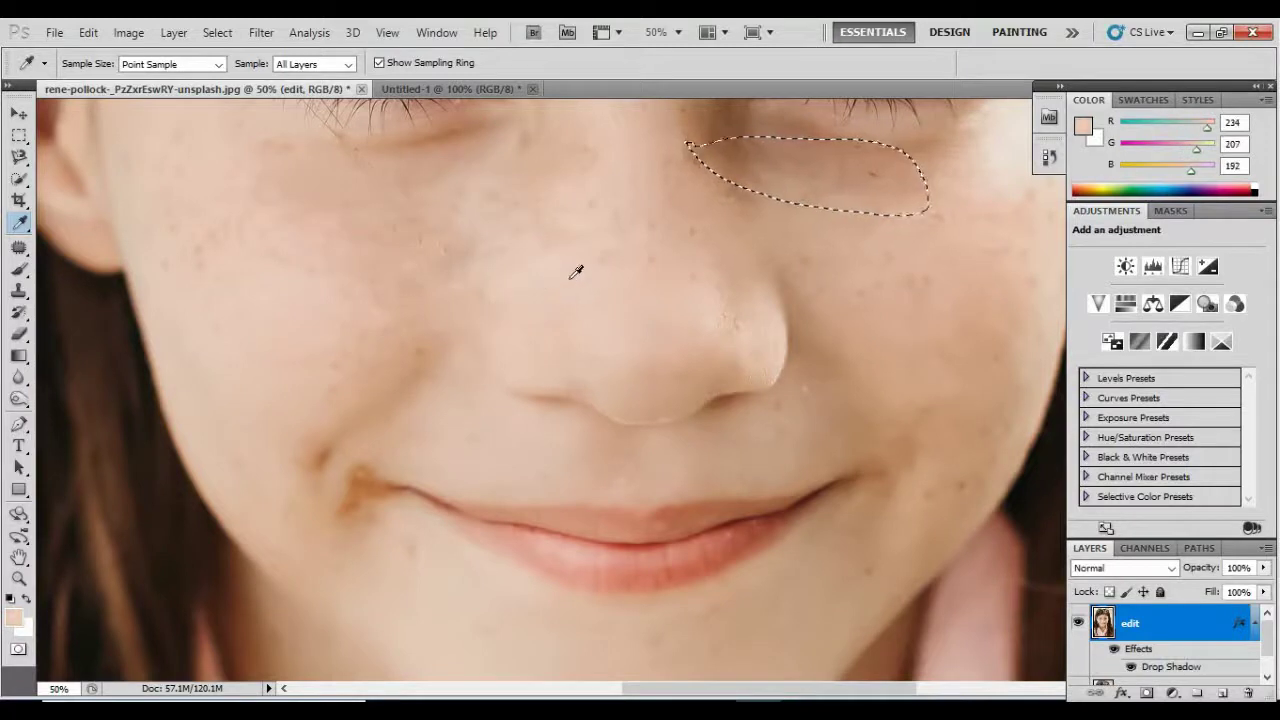
- Clear the selection under the eye and reactivate the Patch Tool for close-up work on the cheek at 66.67% zoom
left_click(17, 115)
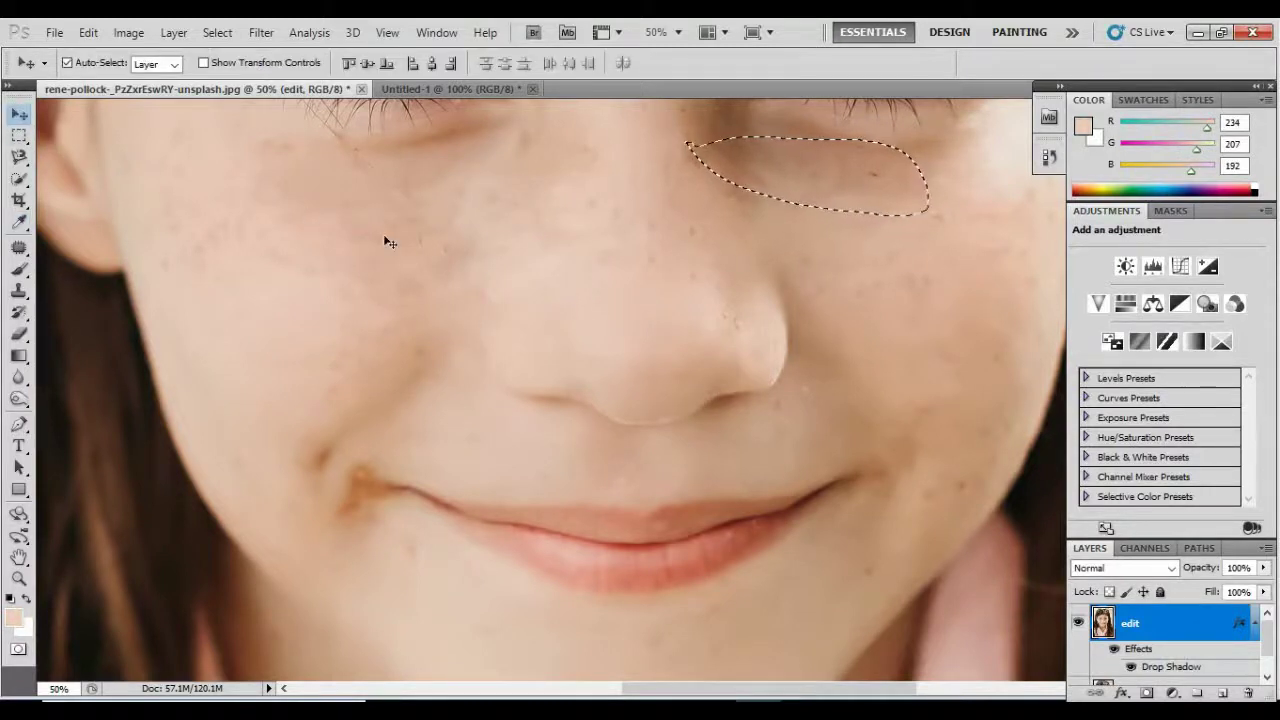
scroll(483, 278, "up", 2)
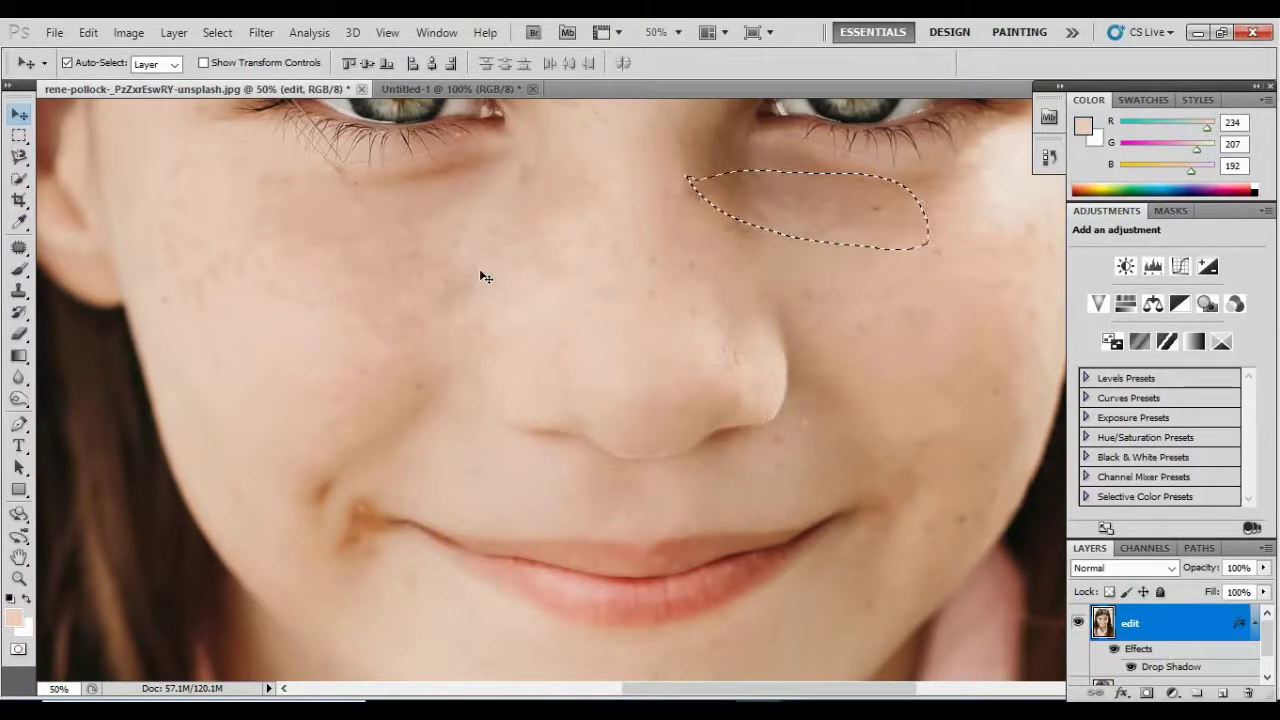
key("ctrl+plus")
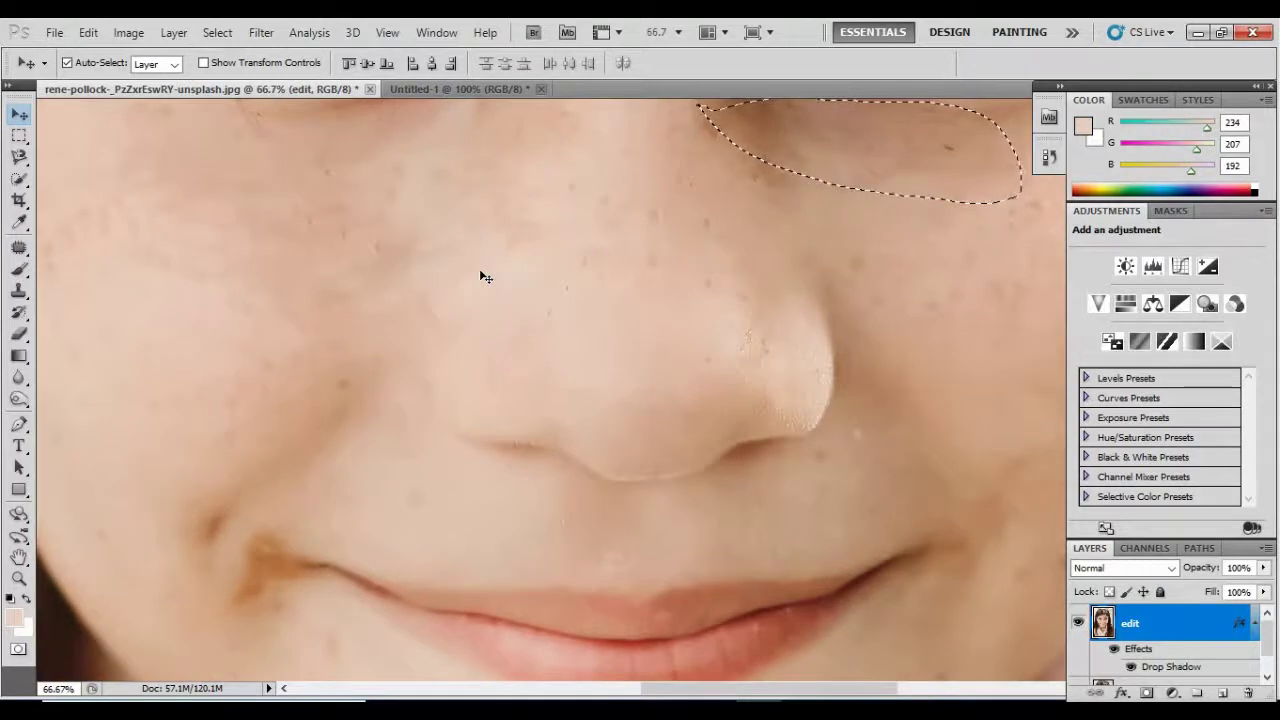
left_click(19, 245)
scroll(499, 193, "right", 5)
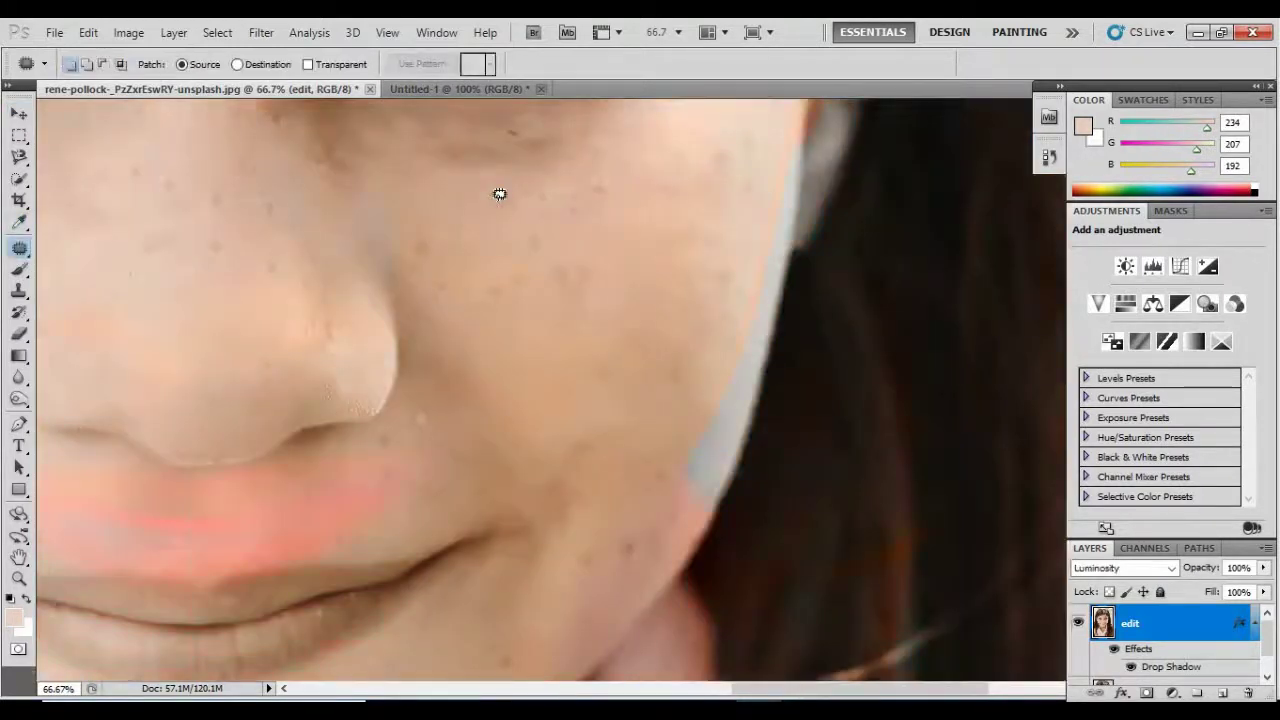
- Set the edit layer's blending mode back to Normal with the portrait at 16.67% zoom
key("ctrl+minus")
key("ctrl+minus")
key("ctrl+minus")
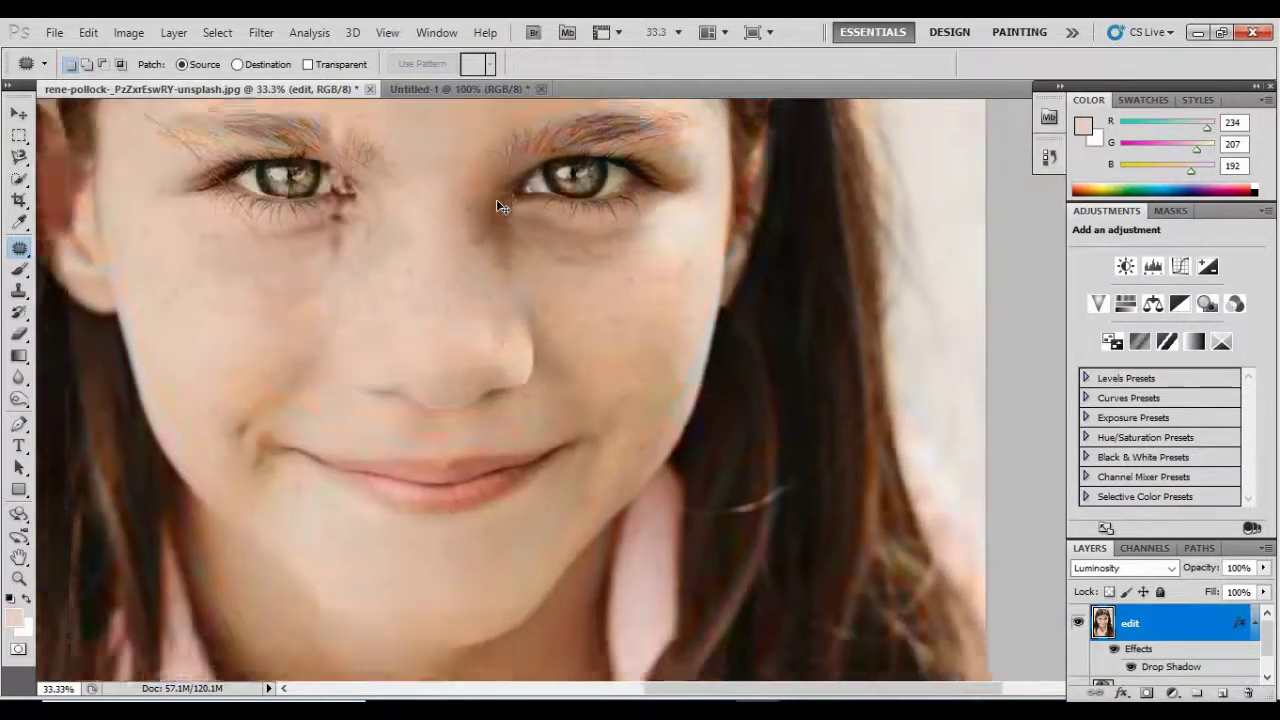
key("ctrl+minus")
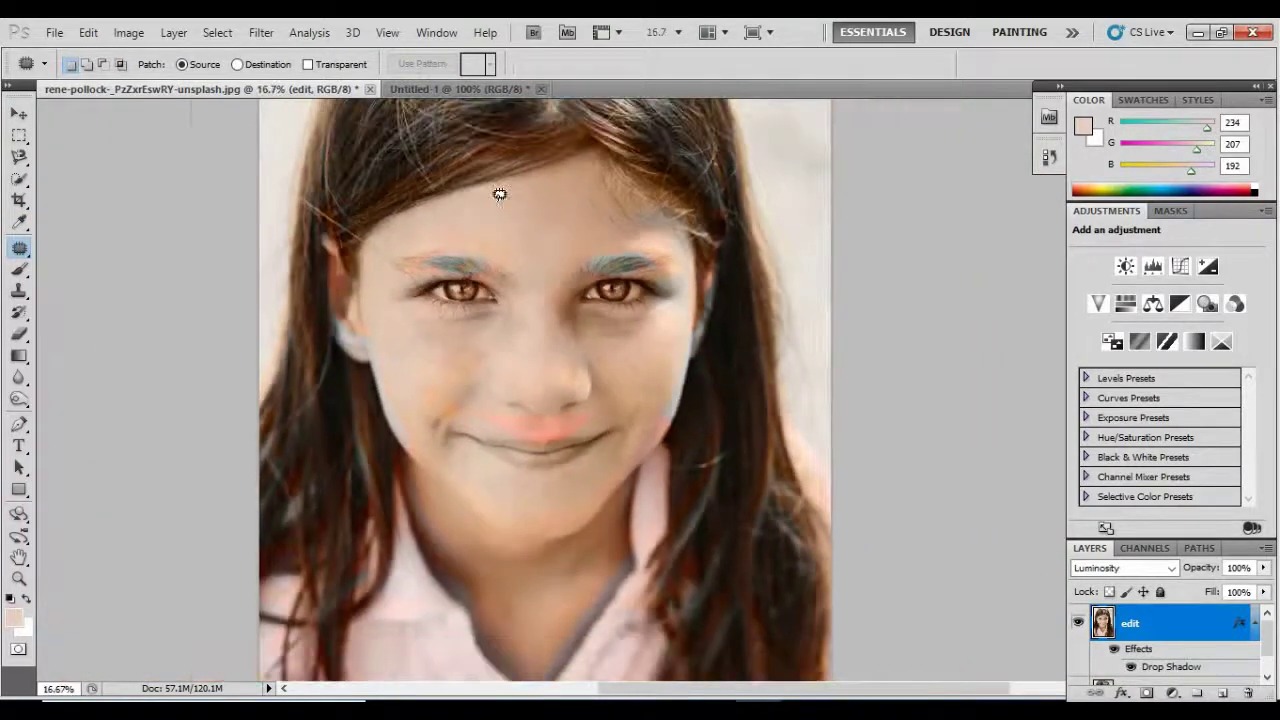
key("shift+alt+n")
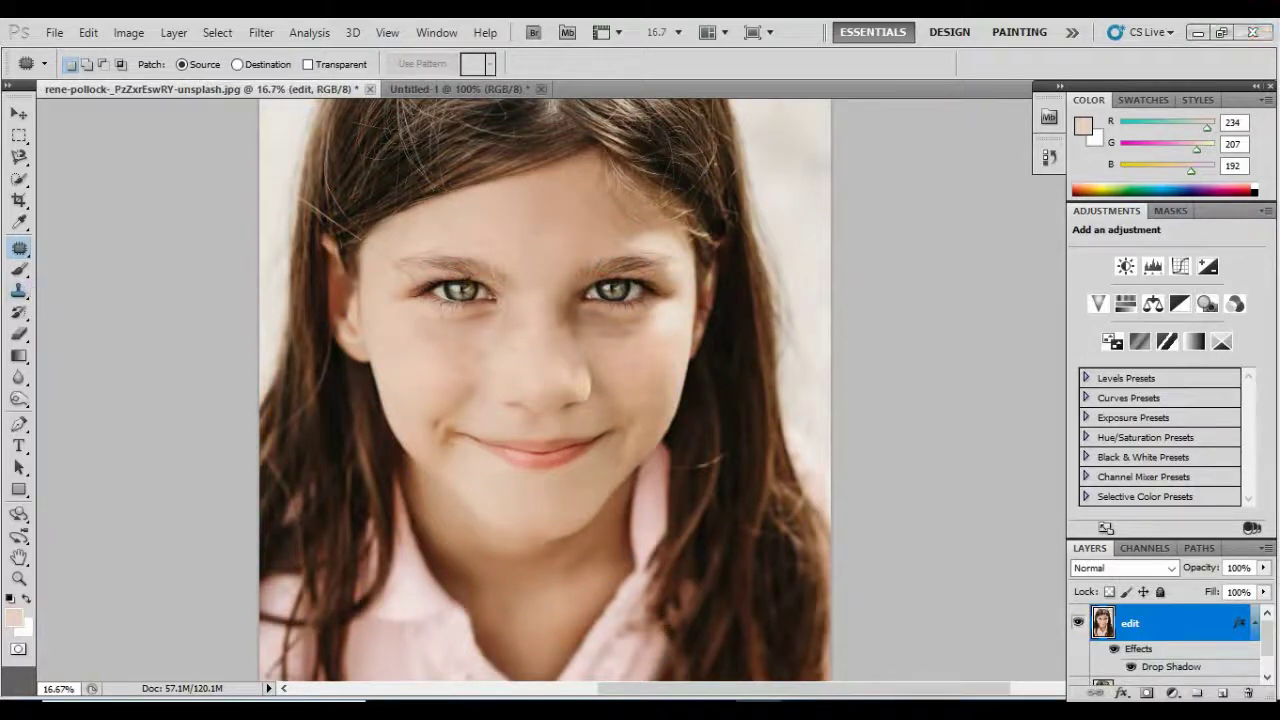
- Check the required tools in the exercise PDF, return to Photoshop, and activate the Blur Tool for the portrait
key("alt+Tab")
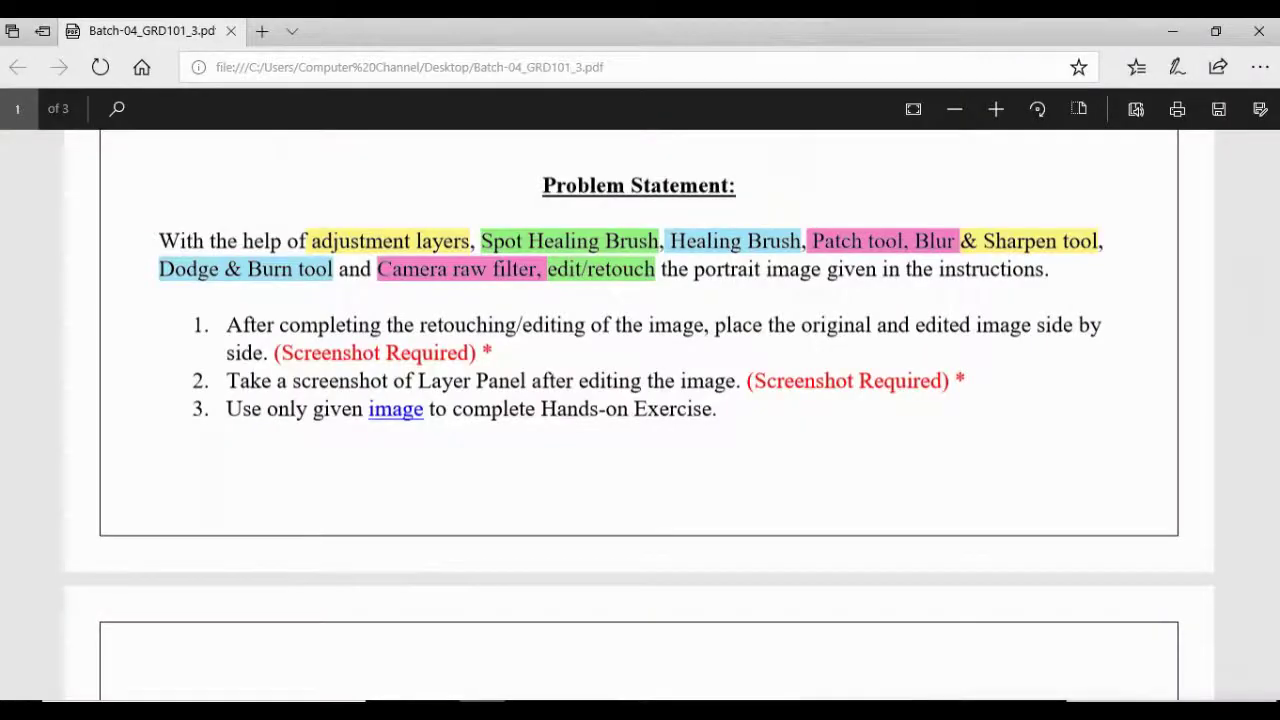
key("alt+Tab")
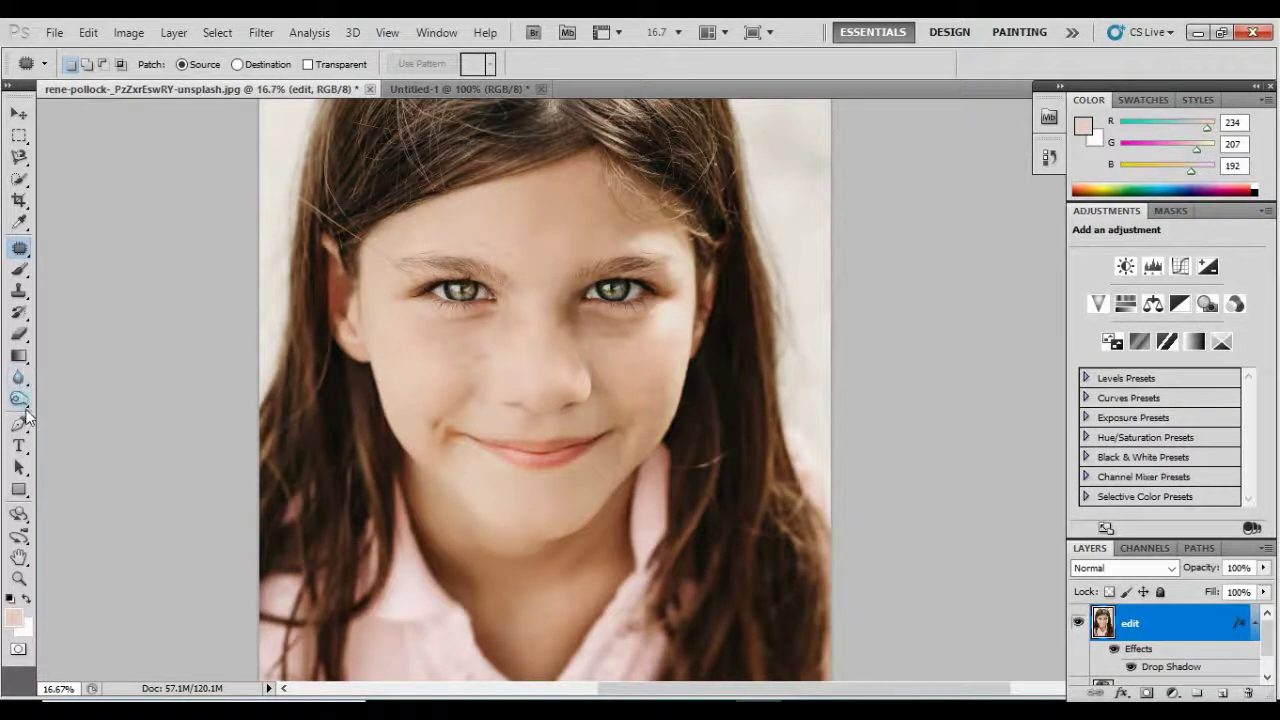
left_click(24, 379)
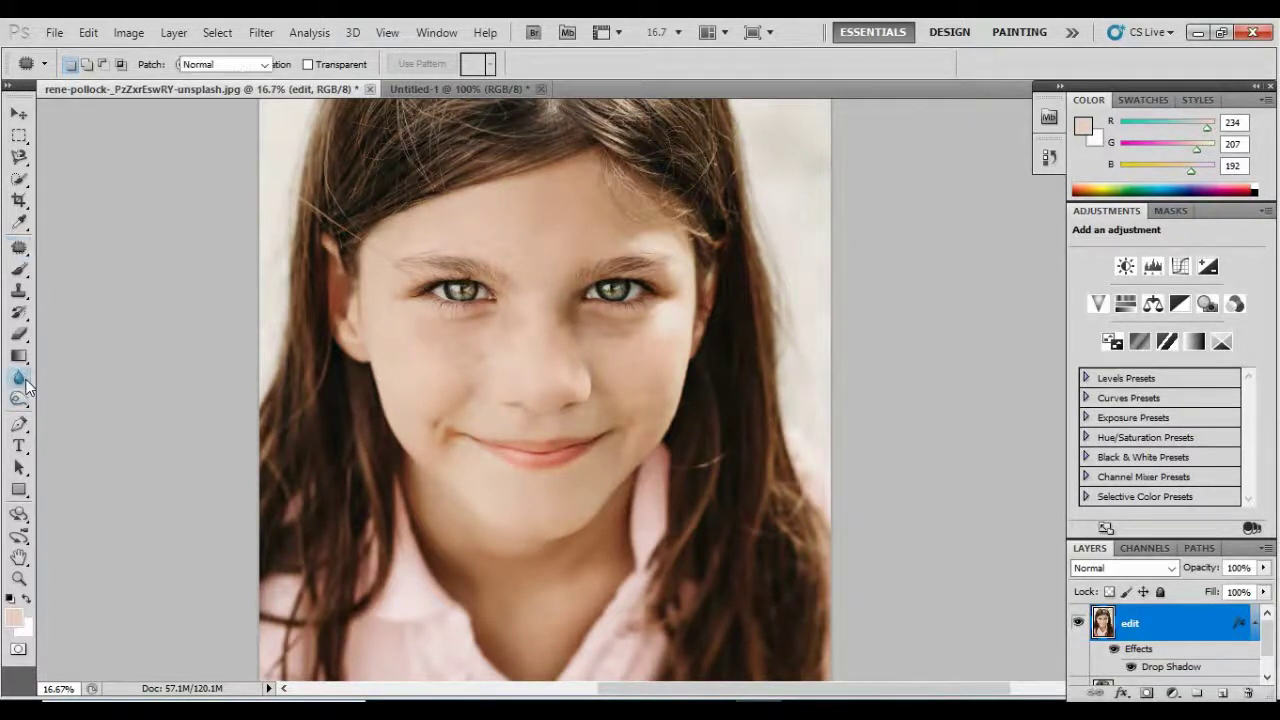
left_click(88, 379)
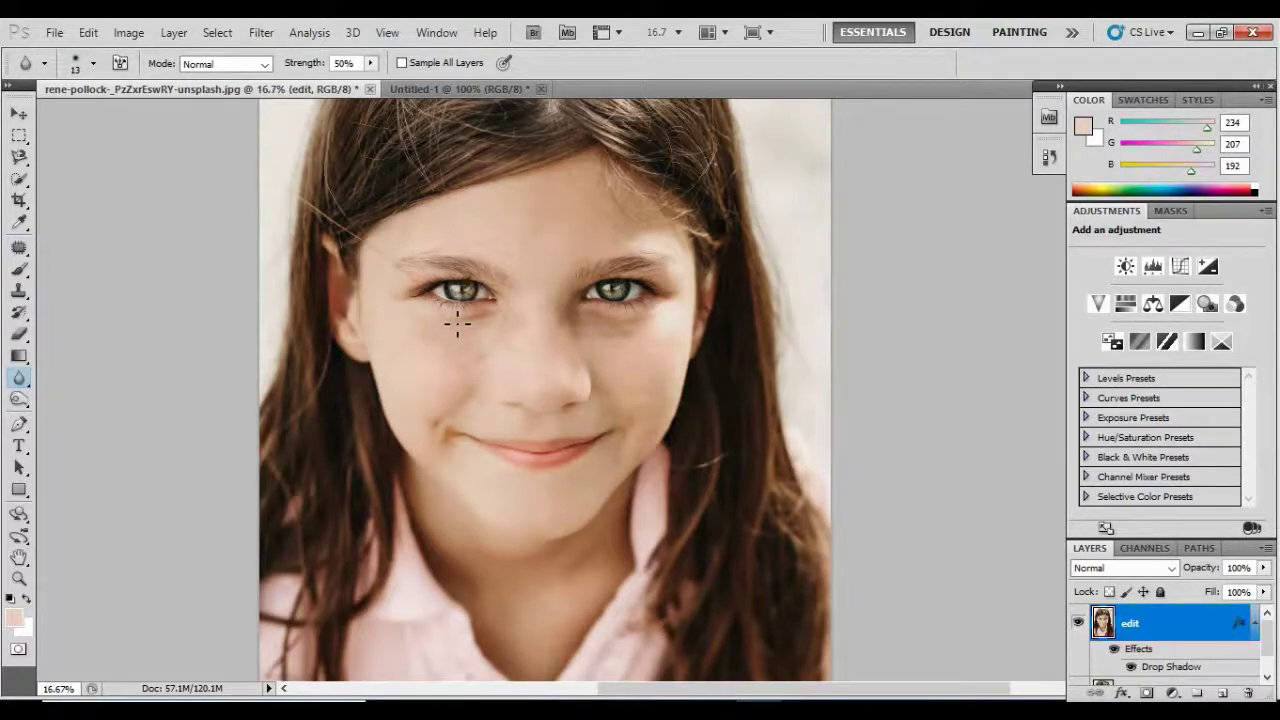
scroll(457, 322, "up", 3)
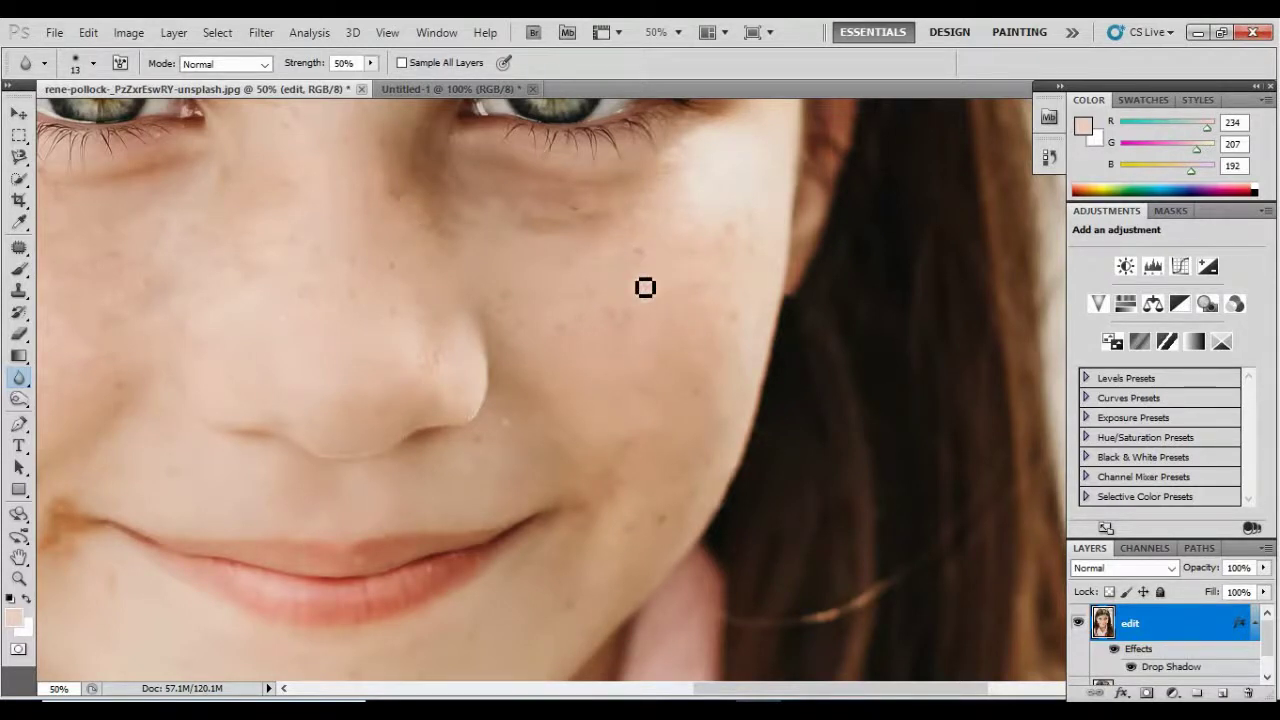
scroll(645, 288, "right", 5)
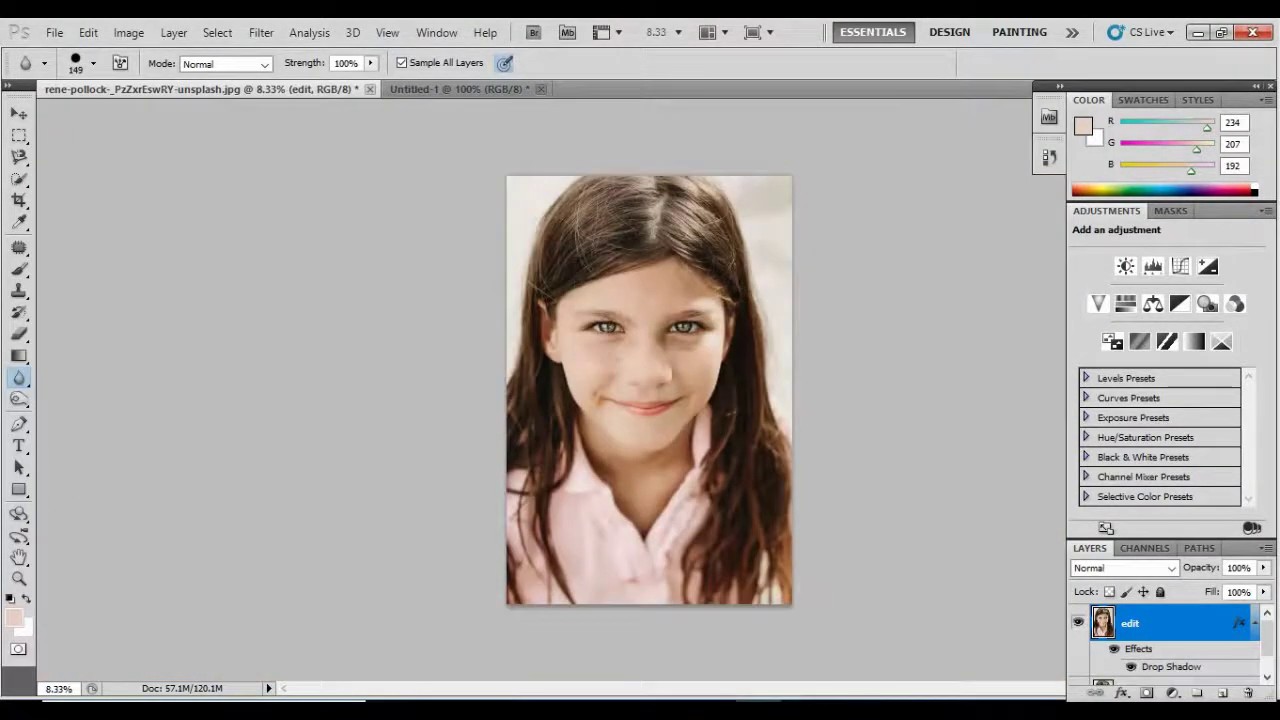
- Set the Blur Tool brush to 201 px and blur the hair and backdrop around the top of the head
left_click(28, 377)
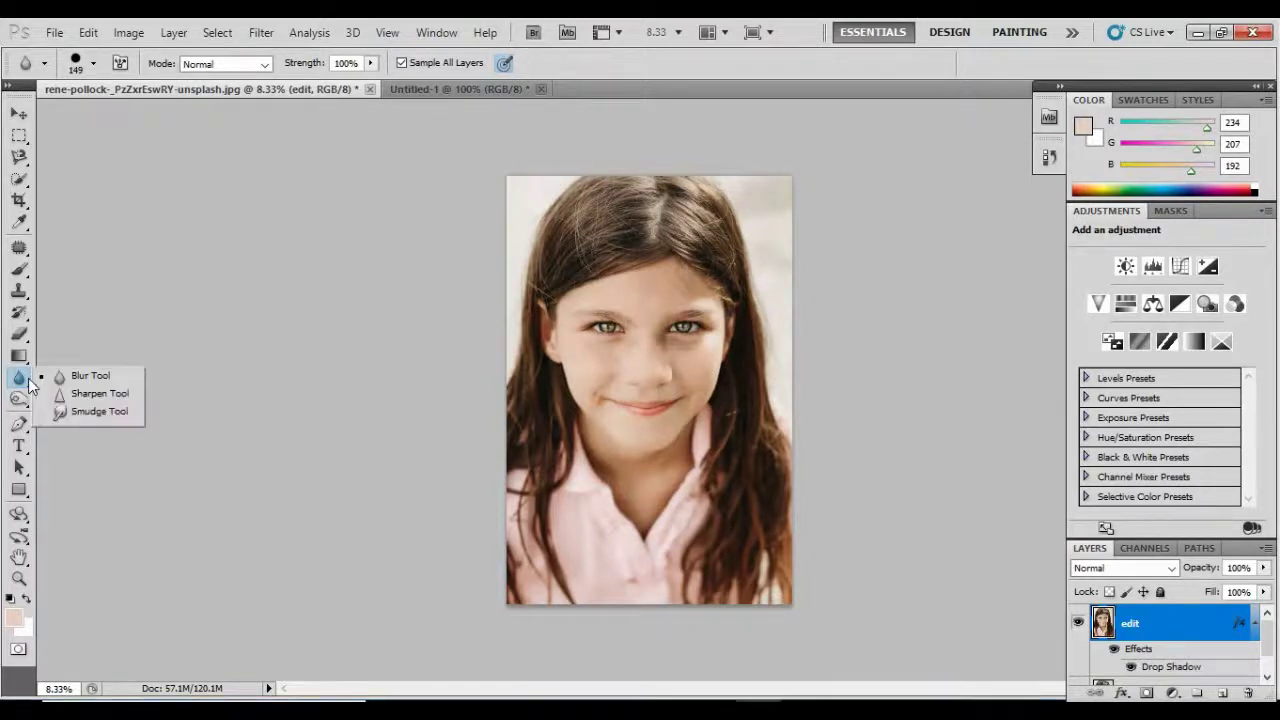
left_click(74, 377)
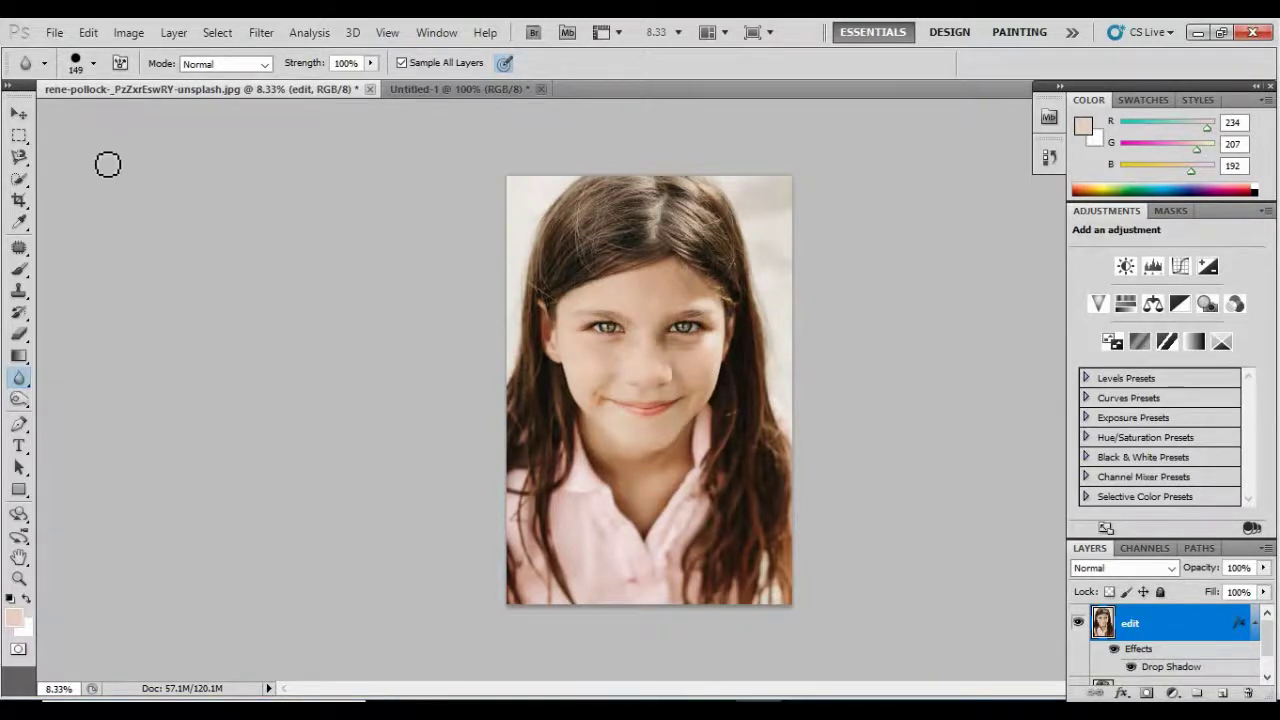
left_click(94, 64)
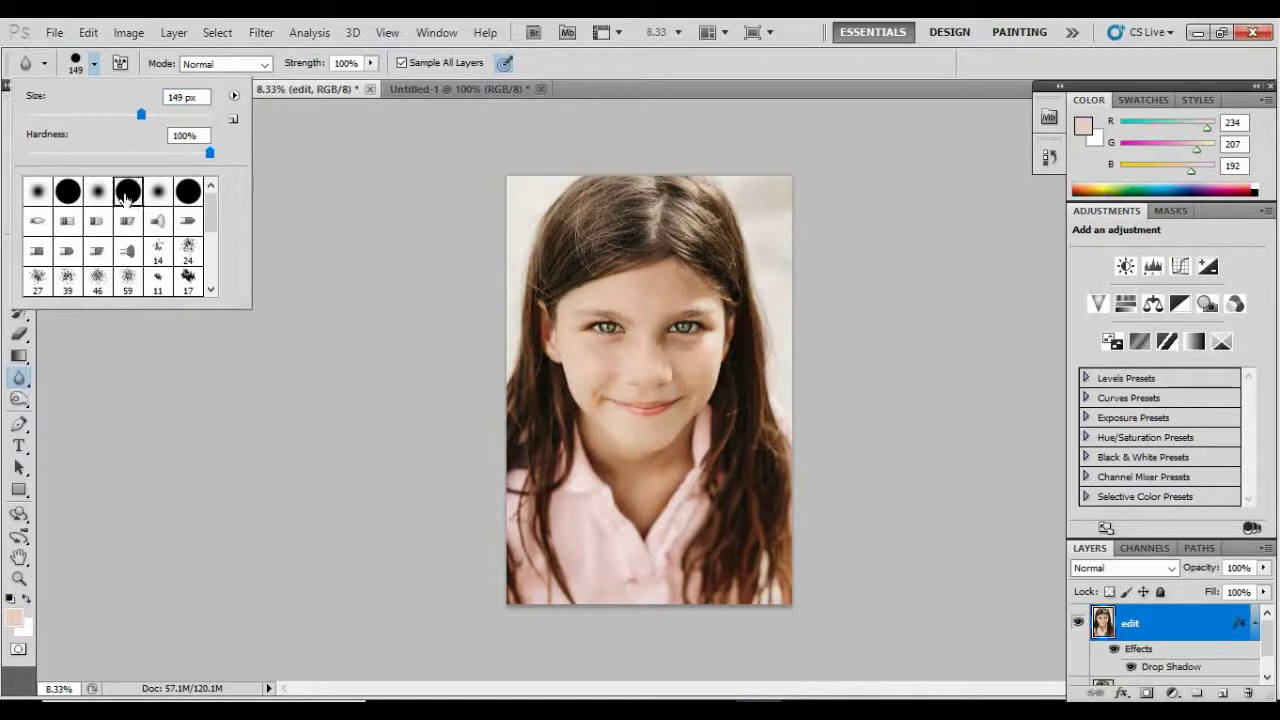
left_click_drag(141, 114, 165, 116)
left_click(310, 148)
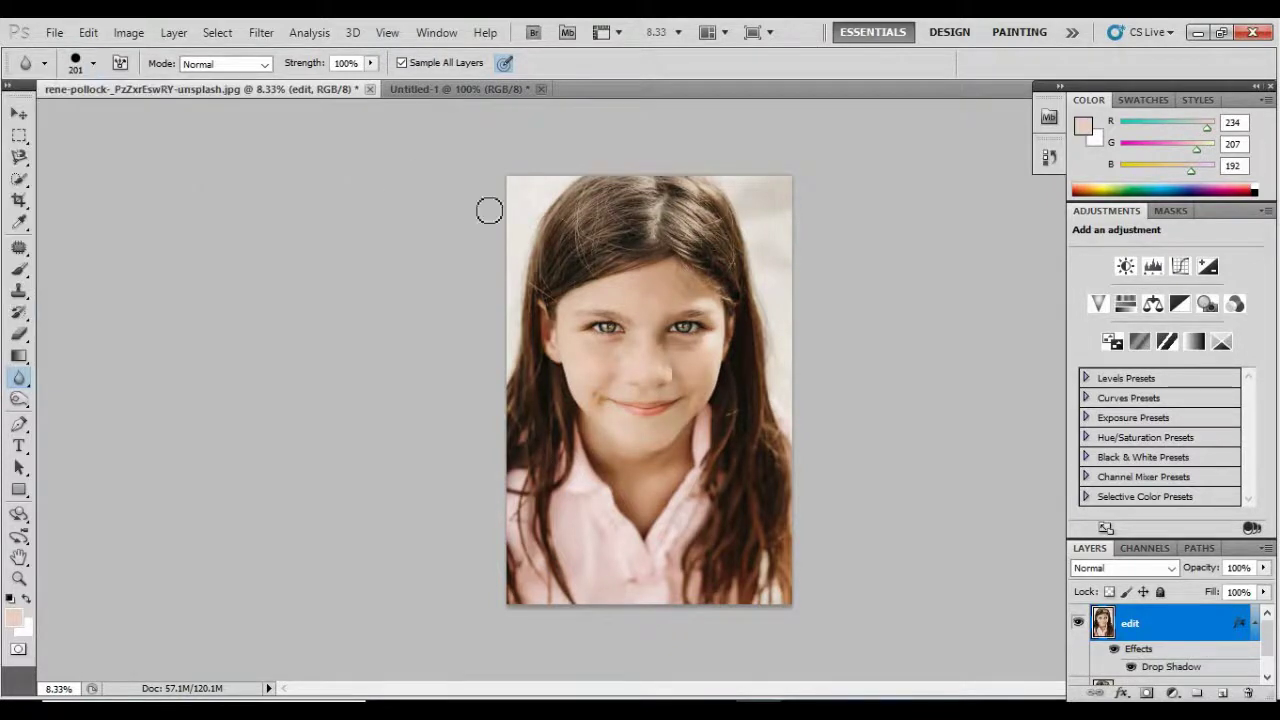
mouse_move(530, 210)
left_mouse_down()
mouse_move(516, 381)
mouse_move(516, 235)
mouse_move(566, 186)
mouse_move(537, 217)
mouse_move(580, 180)
mouse_move(738, 180)
mouse_move(756, 208)
mouse_move(807, 201)
mouse_move(783, 354)
mouse_move(743, 223)
mouse_move(797, 429)
mouse_move(760, 257)
left_mouse_up()
mouse_move(555, 205)
left_mouse_down()
mouse_move(553, 264)
mouse_move(586, 217)
mouse_move(592, 229)
left_mouse_up()
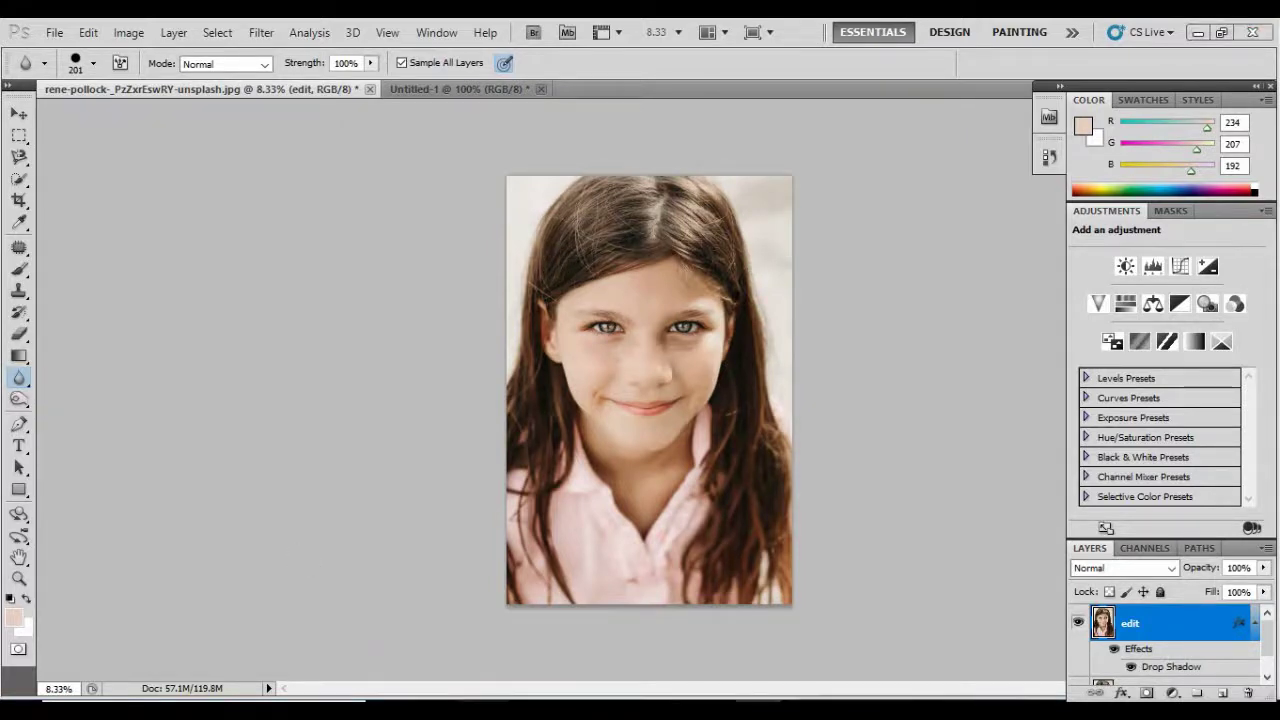
- Check the Sharpen tool requirement in the exercise PDF and activate the Sharpen Tool in Photoshop
left_click(1197, 32)
left_click_drag(998, 247, 1097, 248)
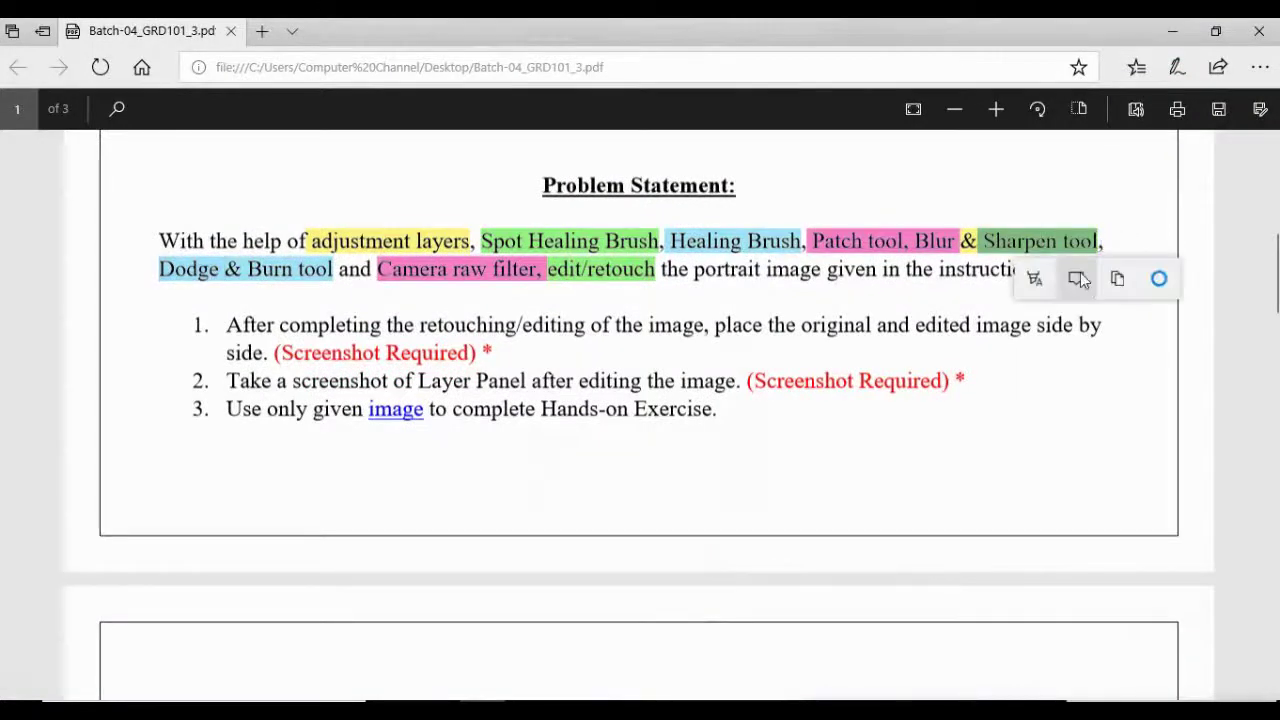
left_click(1077, 370)
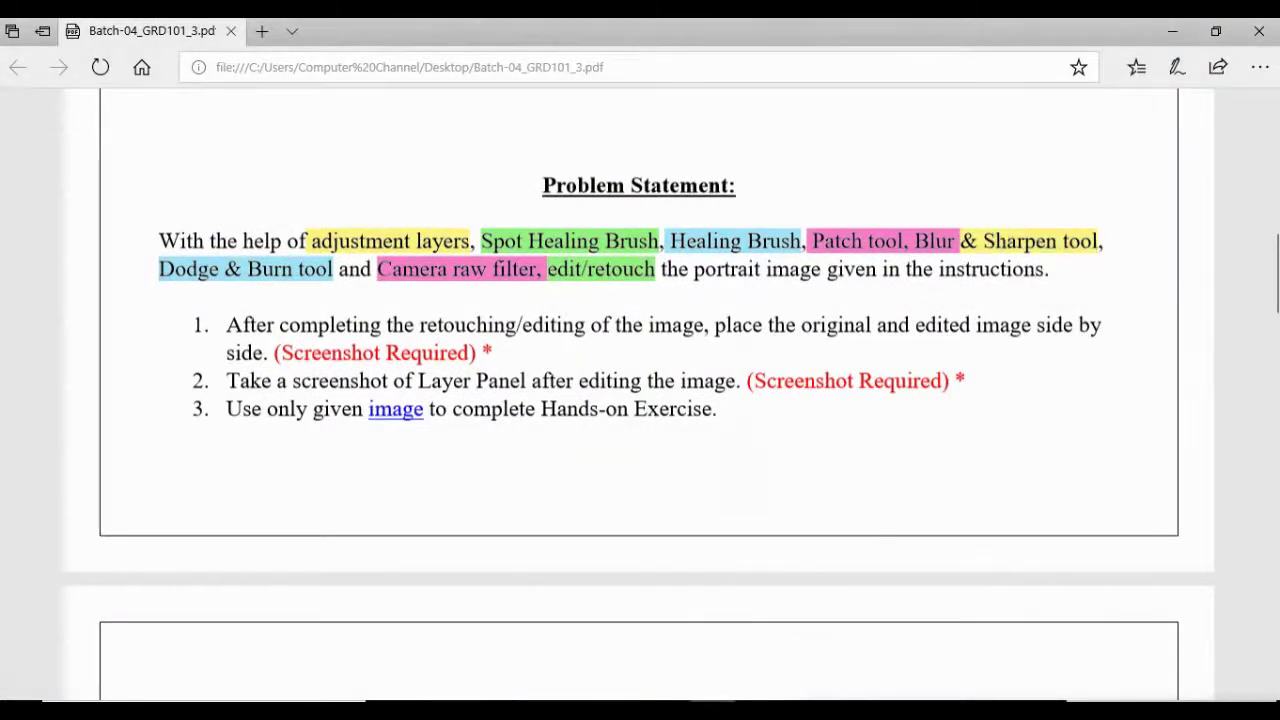
key("alt+Tab")
left_click_drag(18, 382, 80, 404)
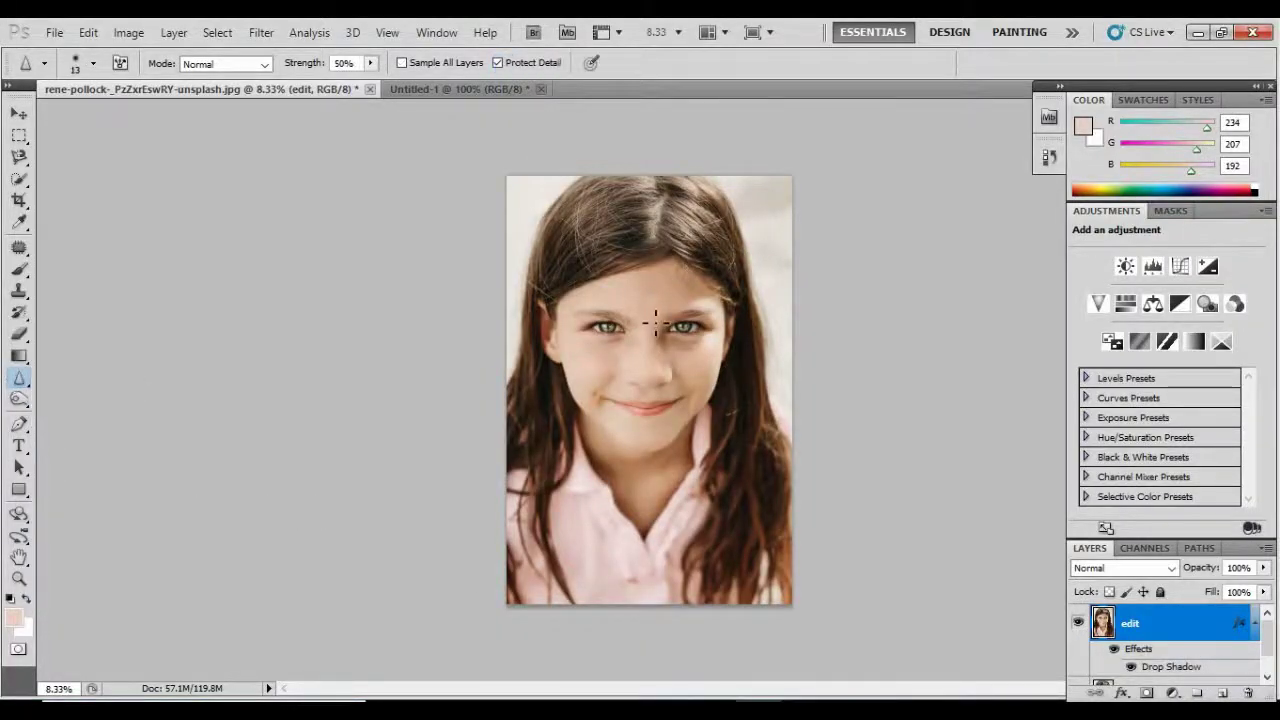
- Give the Sharpen Tool a hard round 162 px brush with the face magnified to 33.33%
key("ctrl+plus")
key("ctrl+plus")
key("ctrl+plus")
key("ctrl+plus")
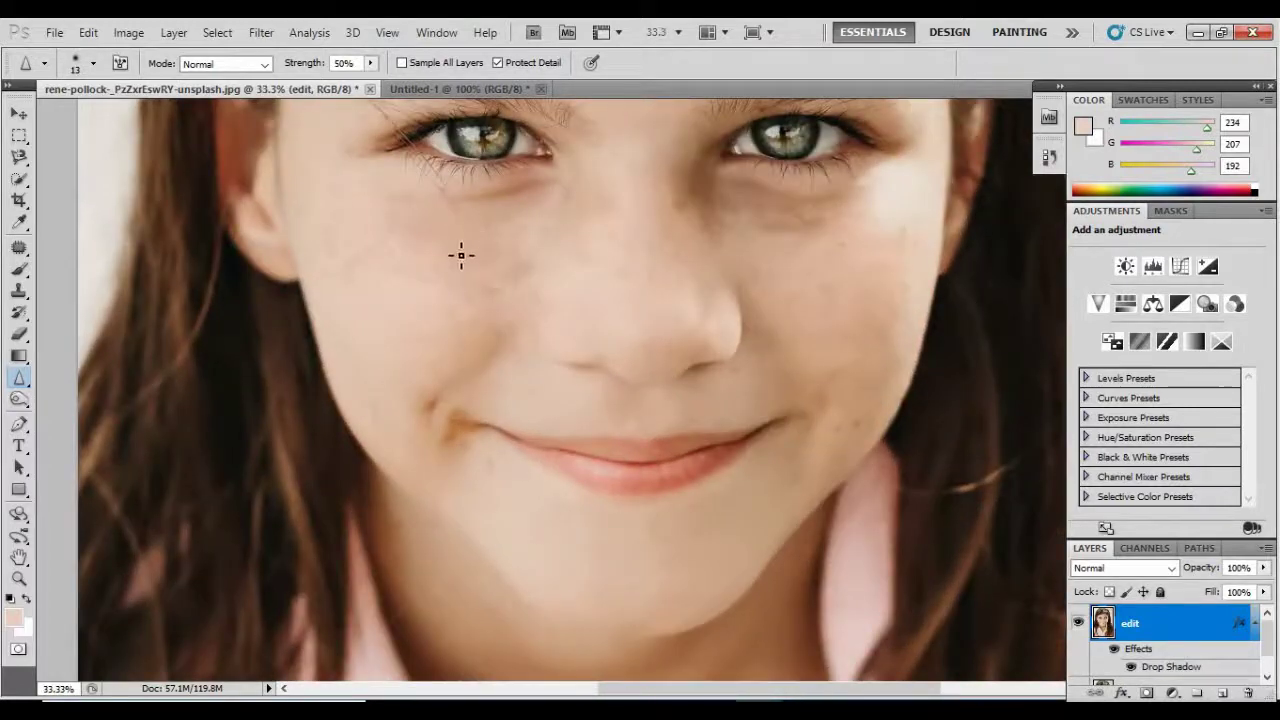
left_click(93, 63)
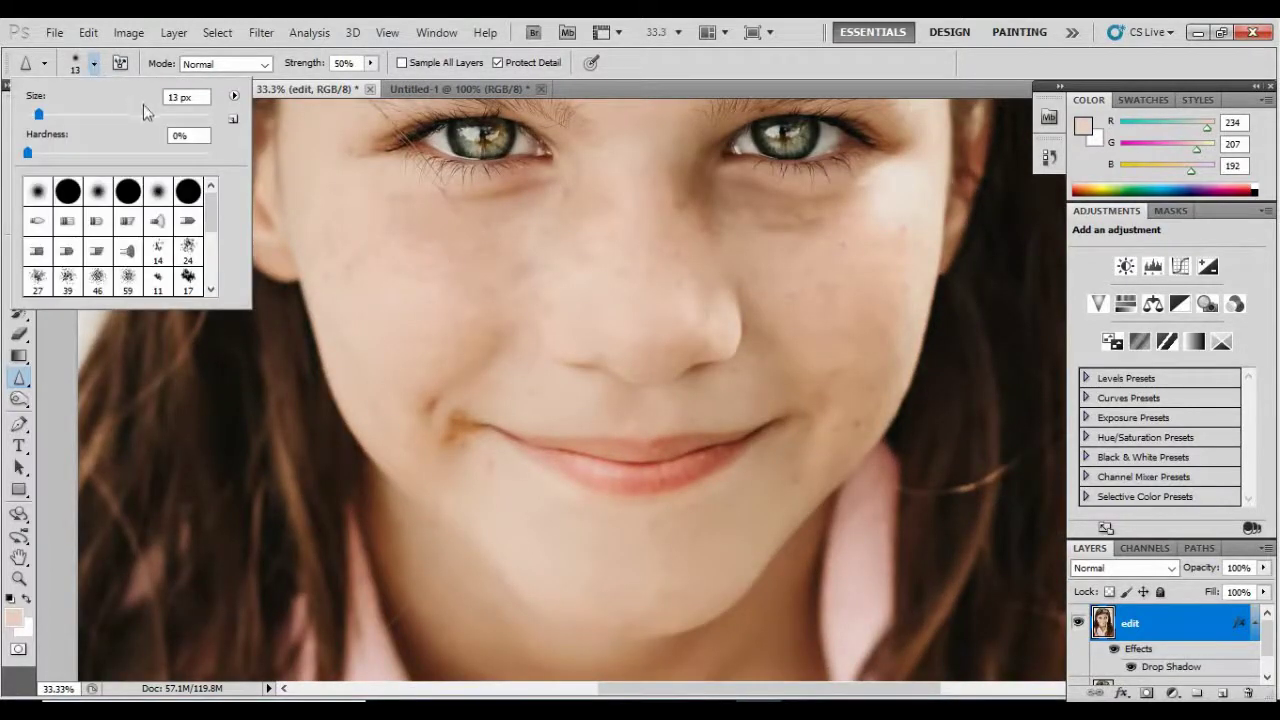
left_click(146, 115)
left_click(67, 190)
left_click(300, 205)
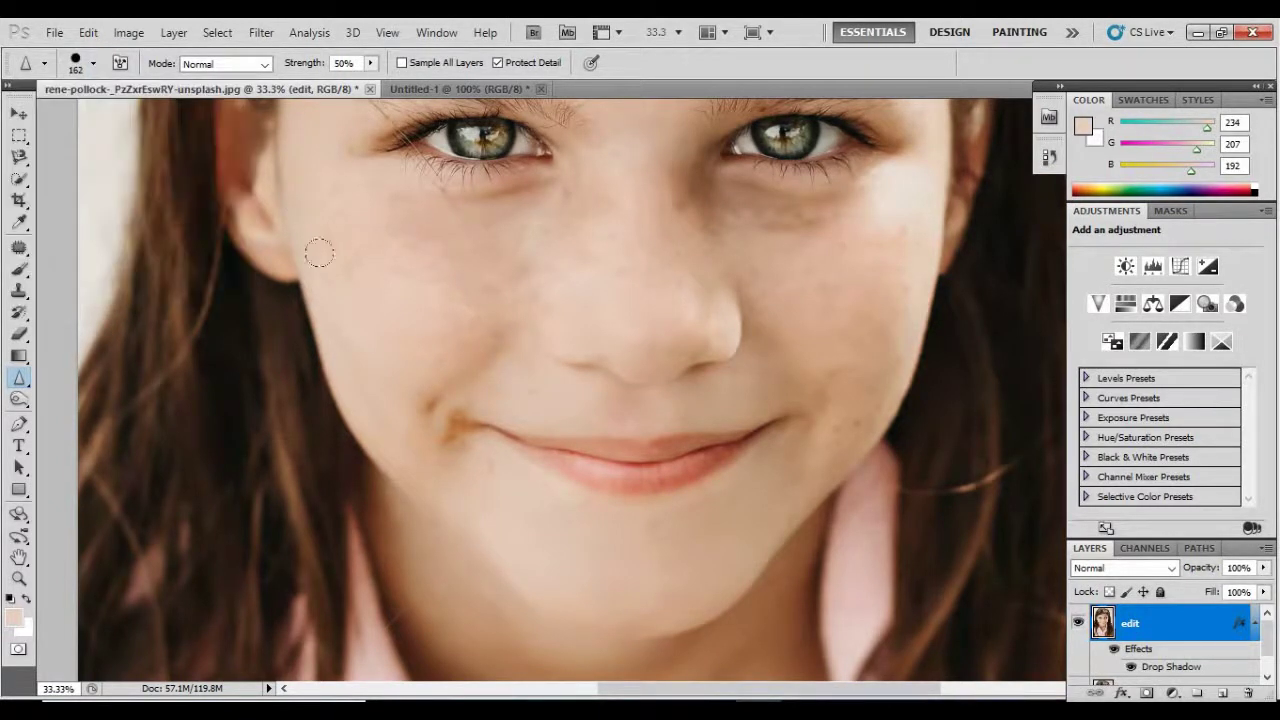
- Sharpen the area above the eyebrow and the cheek below the same eye
scroll(332, 232, "right", 3)
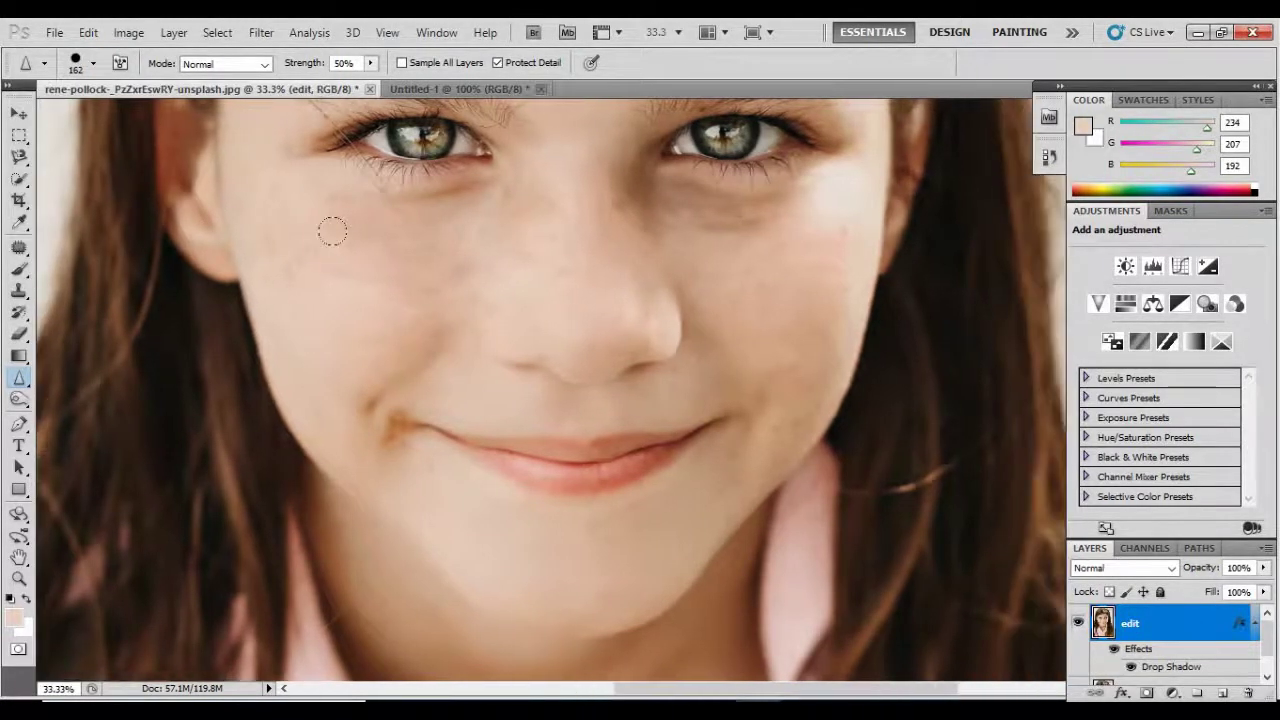
scroll(332, 232, "down", 1)
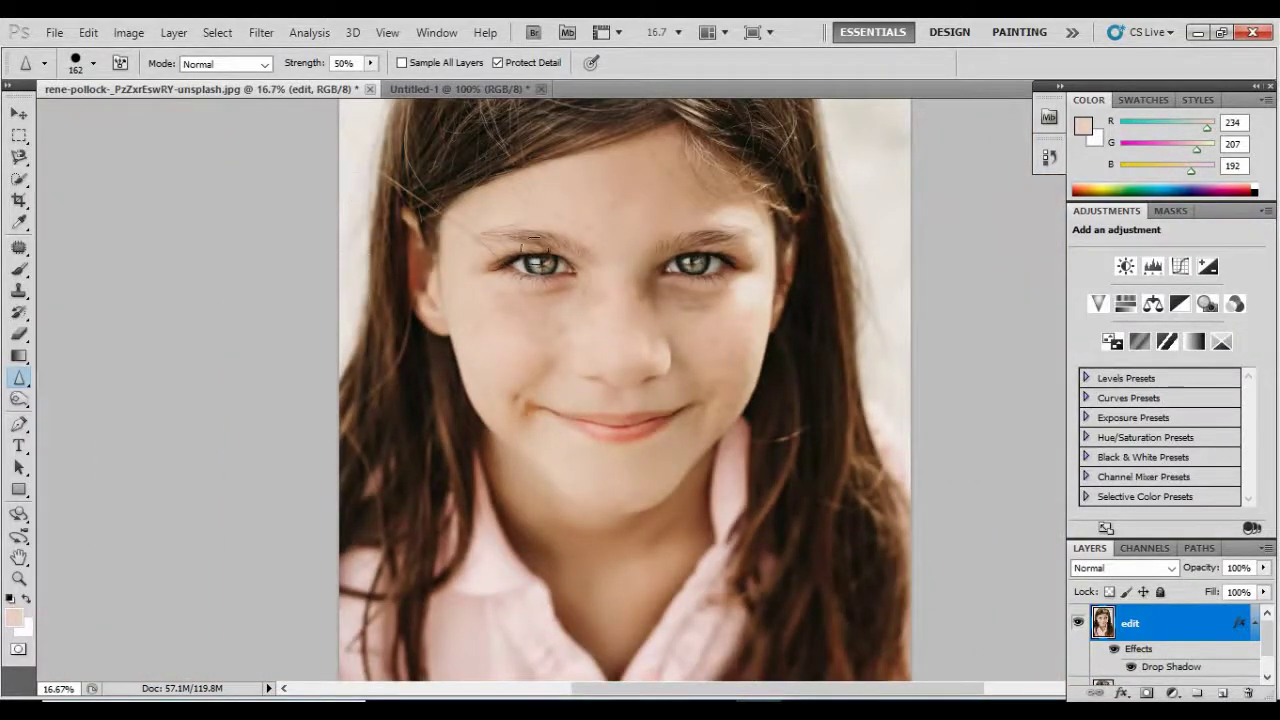
left_click_drag(583, 229, 528, 221)
left_click(557, 325)
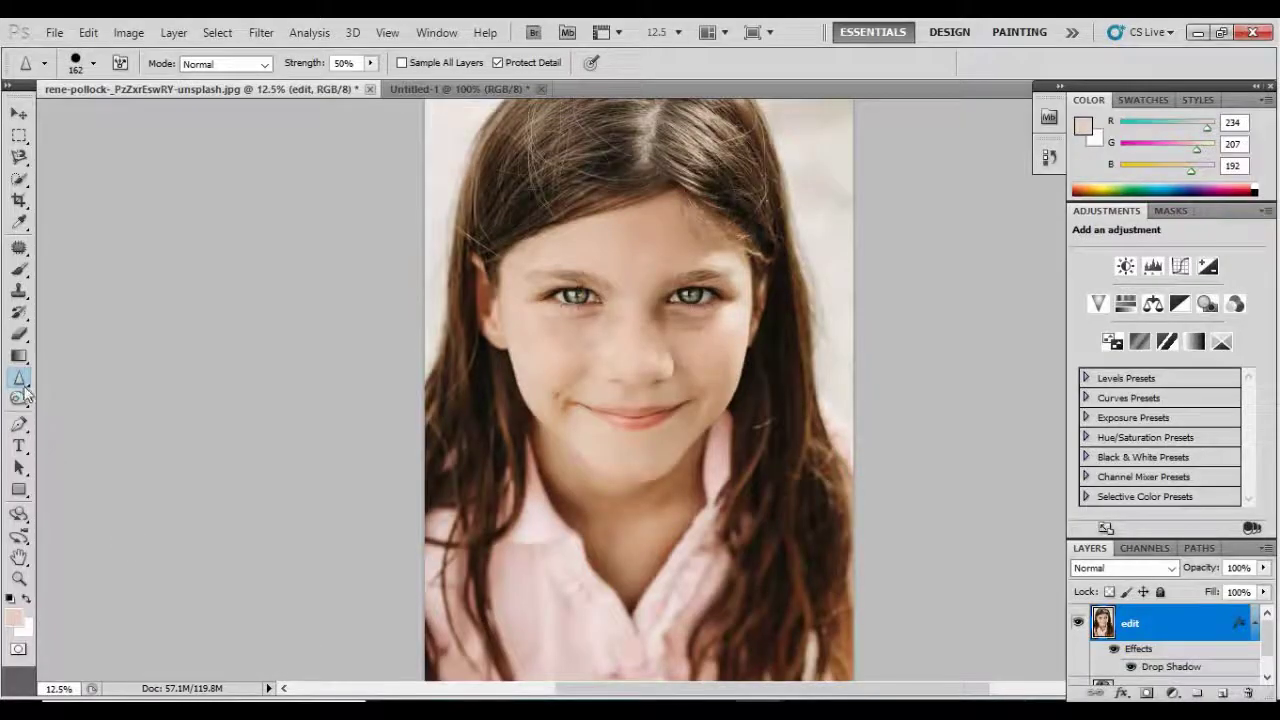
left_click(22, 381)
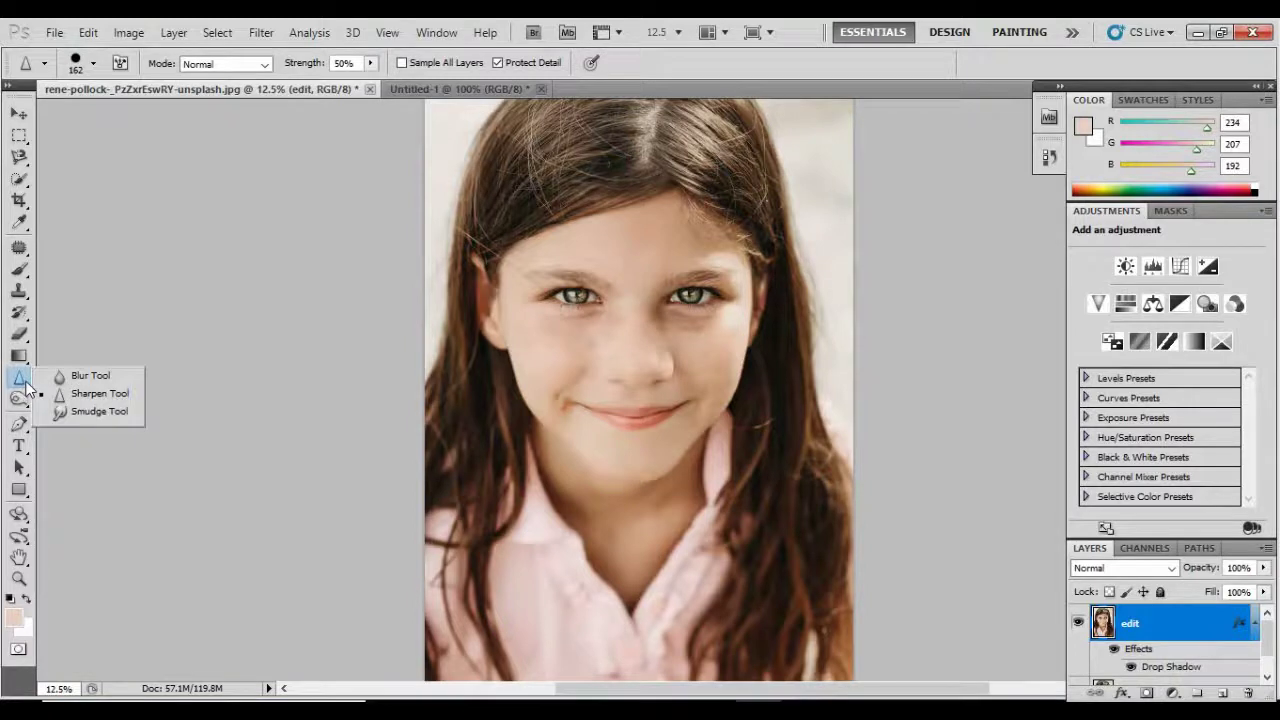
left_click(99, 395)
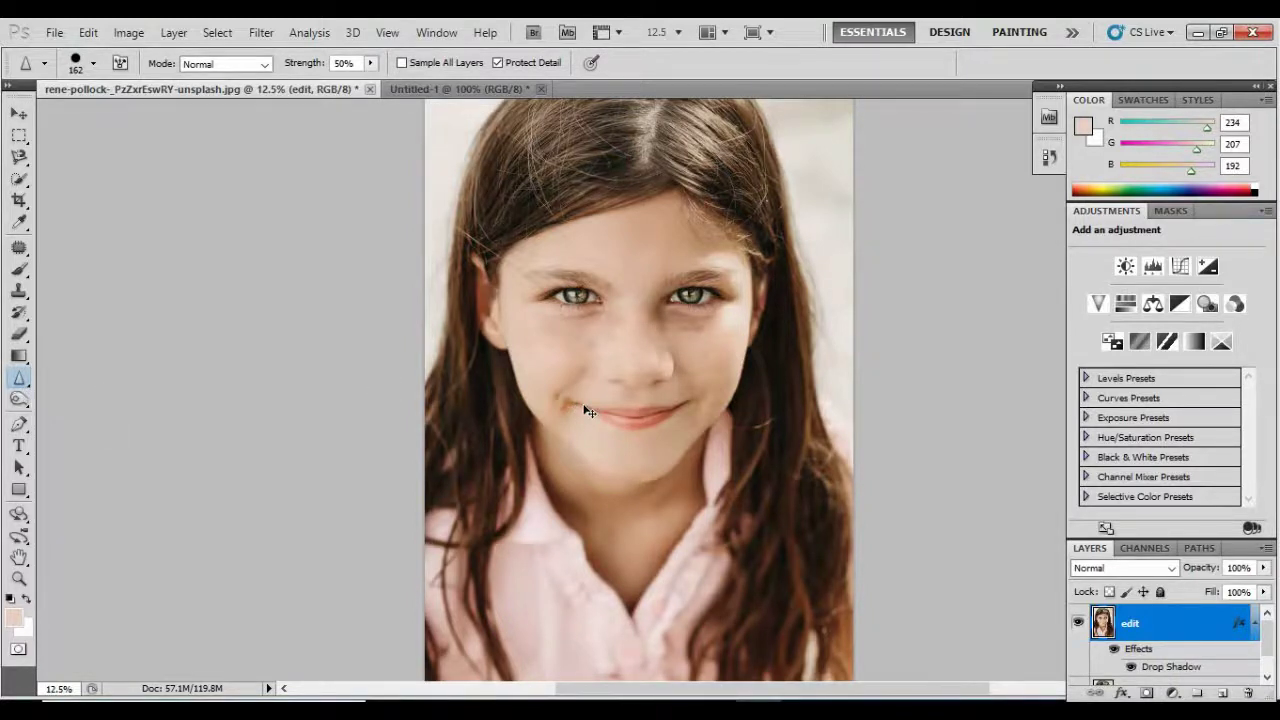
key("ctrl+plus")
key("ctrl+plus")
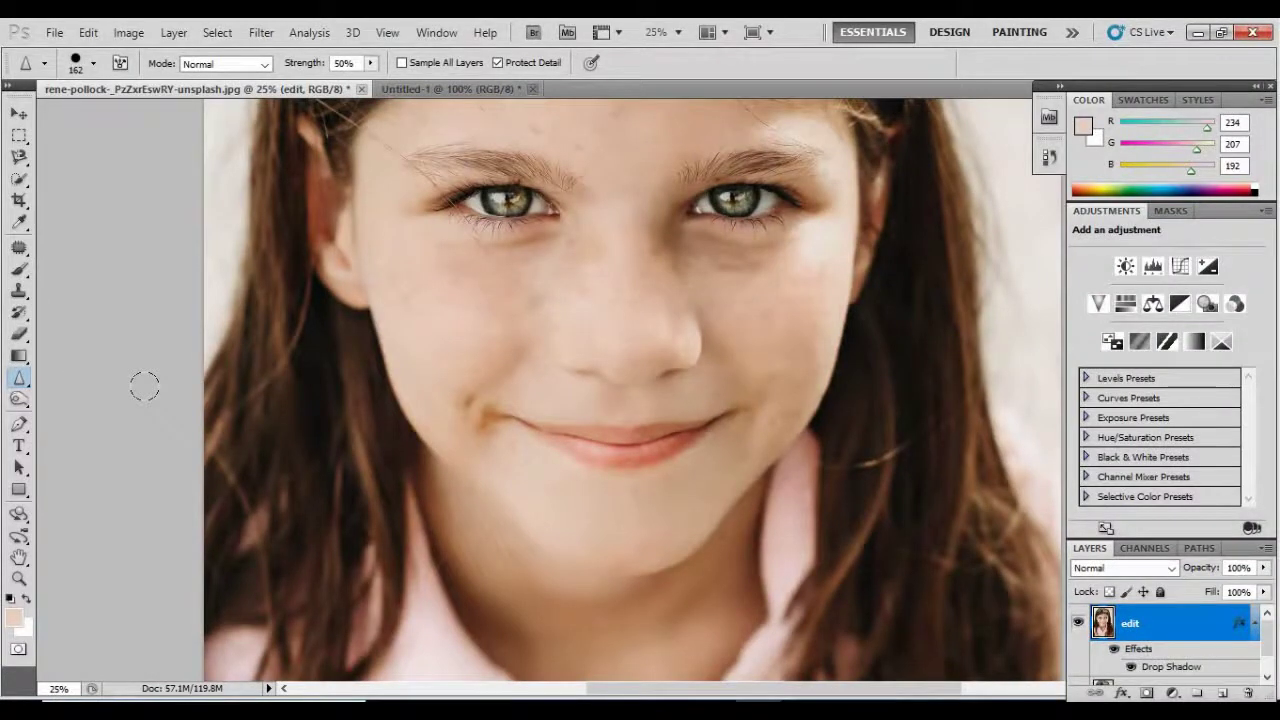
key("ctrl+minus")
key("ctrl+minus")
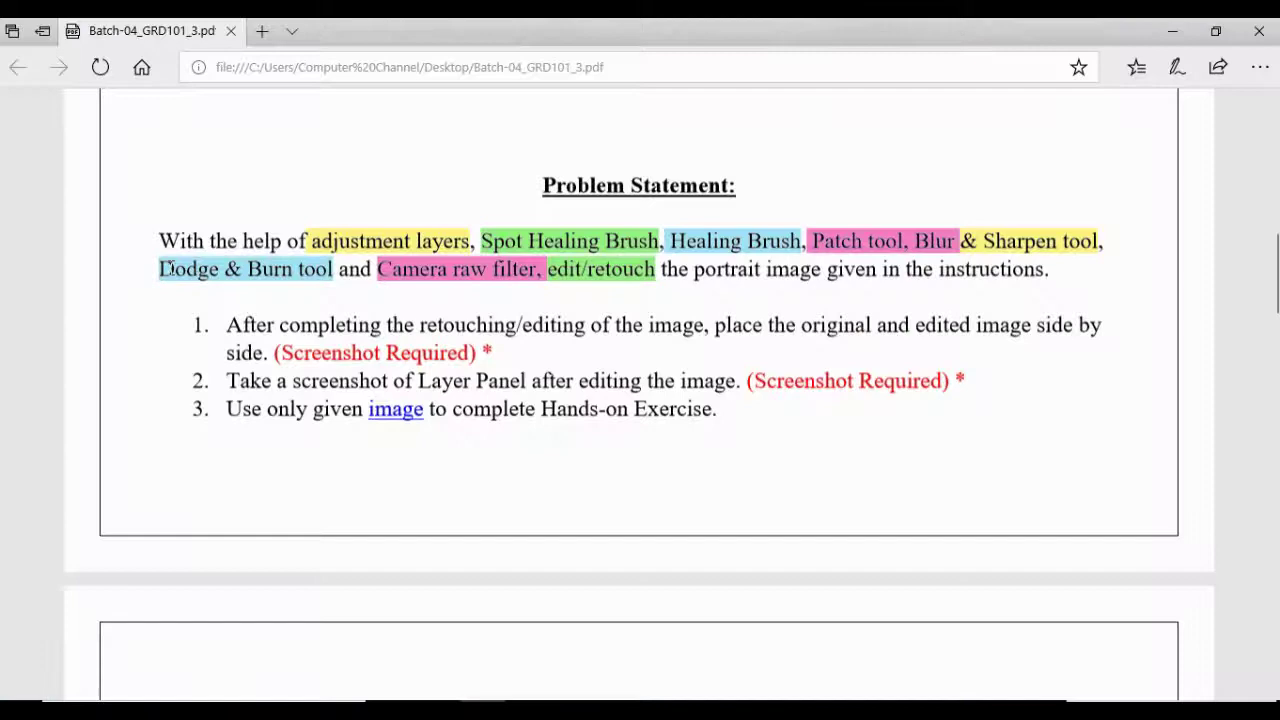
- Check the Dodge & Burn requirement in the exercise PDF and activate the Dodge Tool on the portrait
left_click_drag(163, 268, 340, 270)
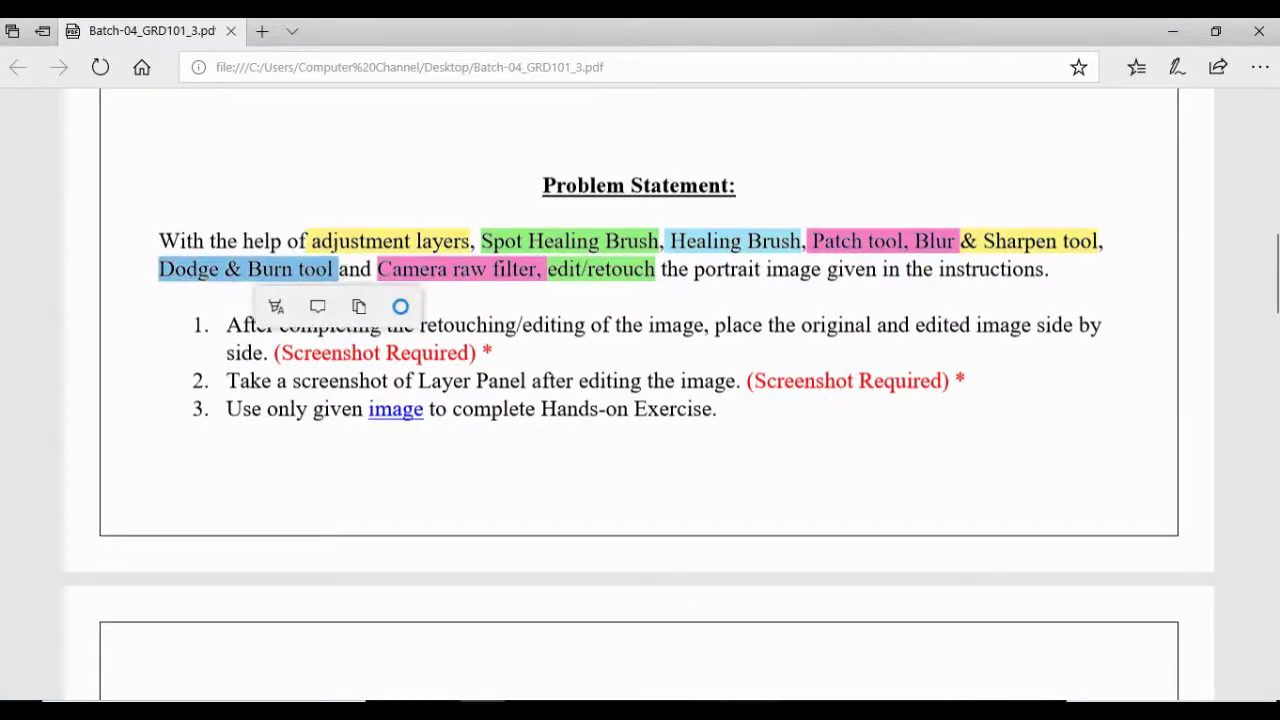
left_click(757, 630)
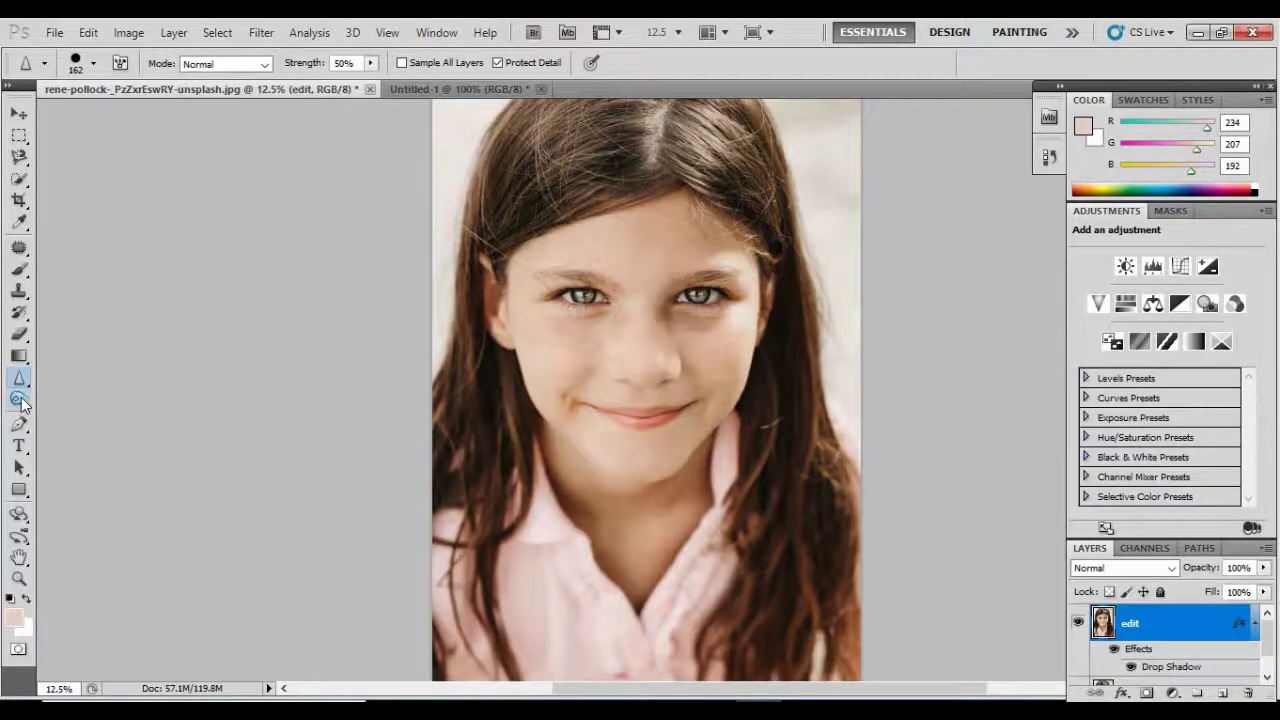
left_click_drag(22, 402, 94, 400)
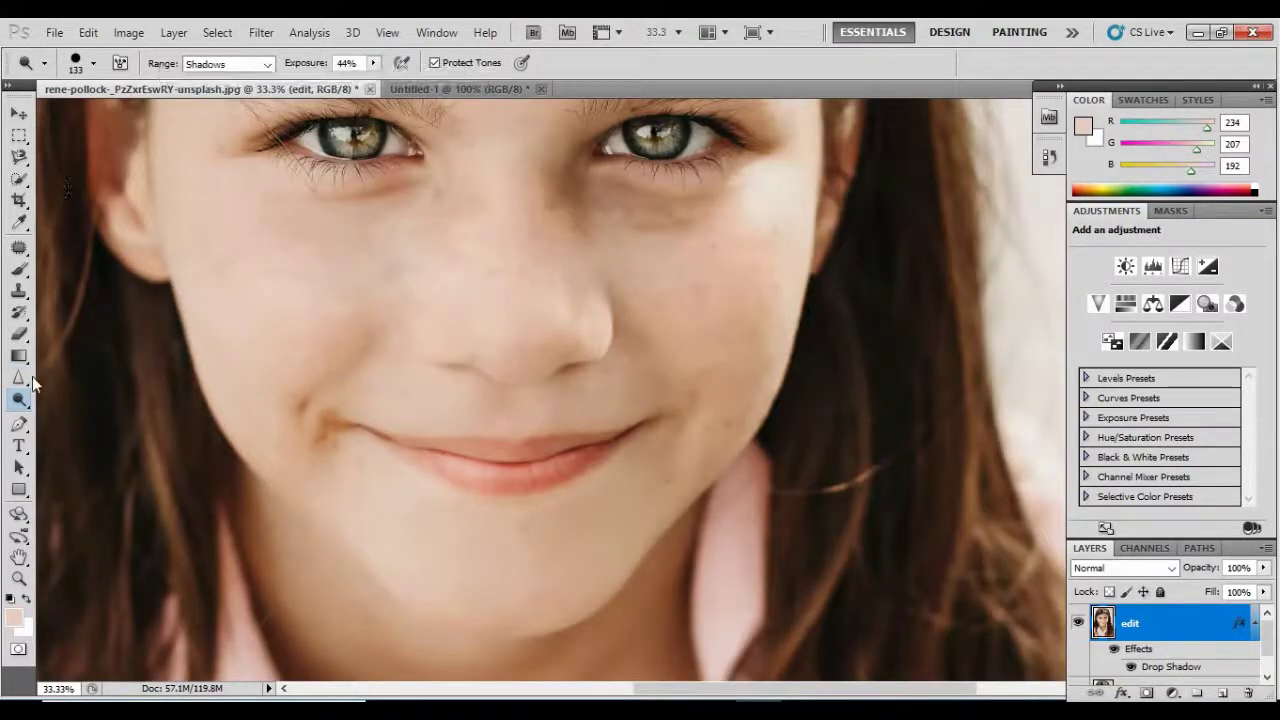
left_click_drag(24, 410, 58, 405)
- Set the Dodge Tool to a hard round 154 px brush and lighten the shadow under the eye beside the nose
left_click(92, 64)
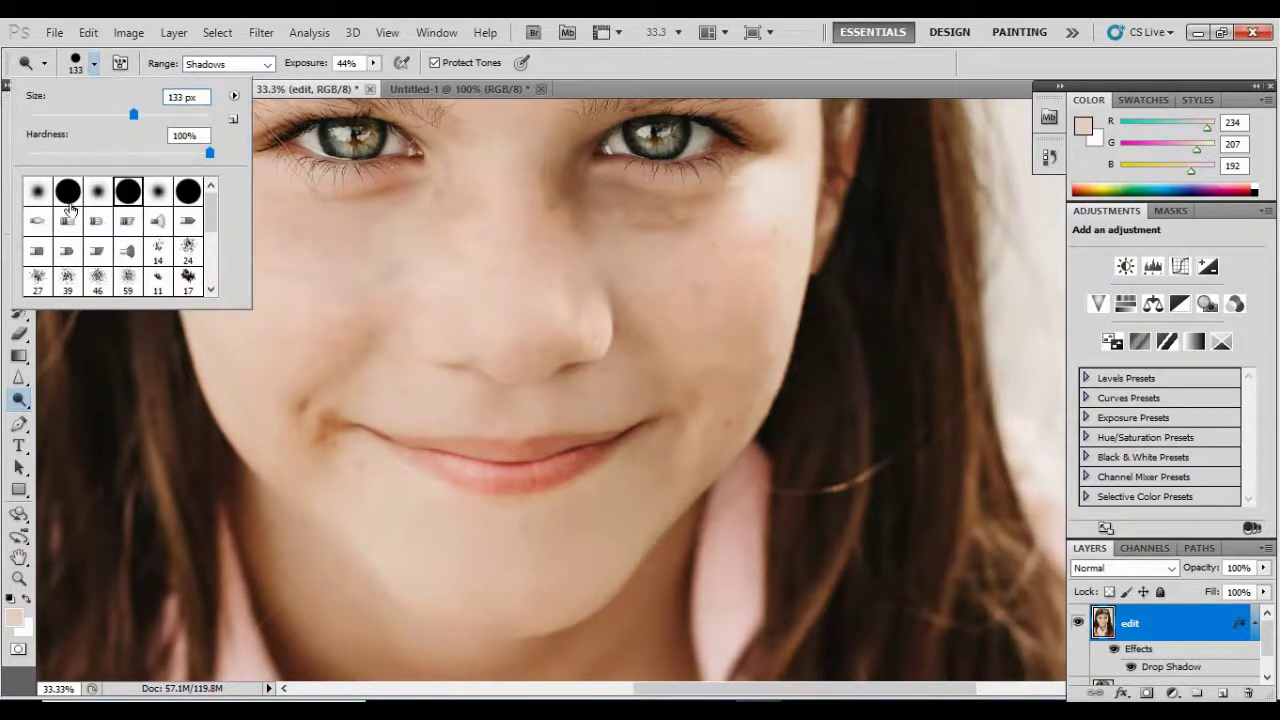
left_click_drag(134, 110, 143, 113)
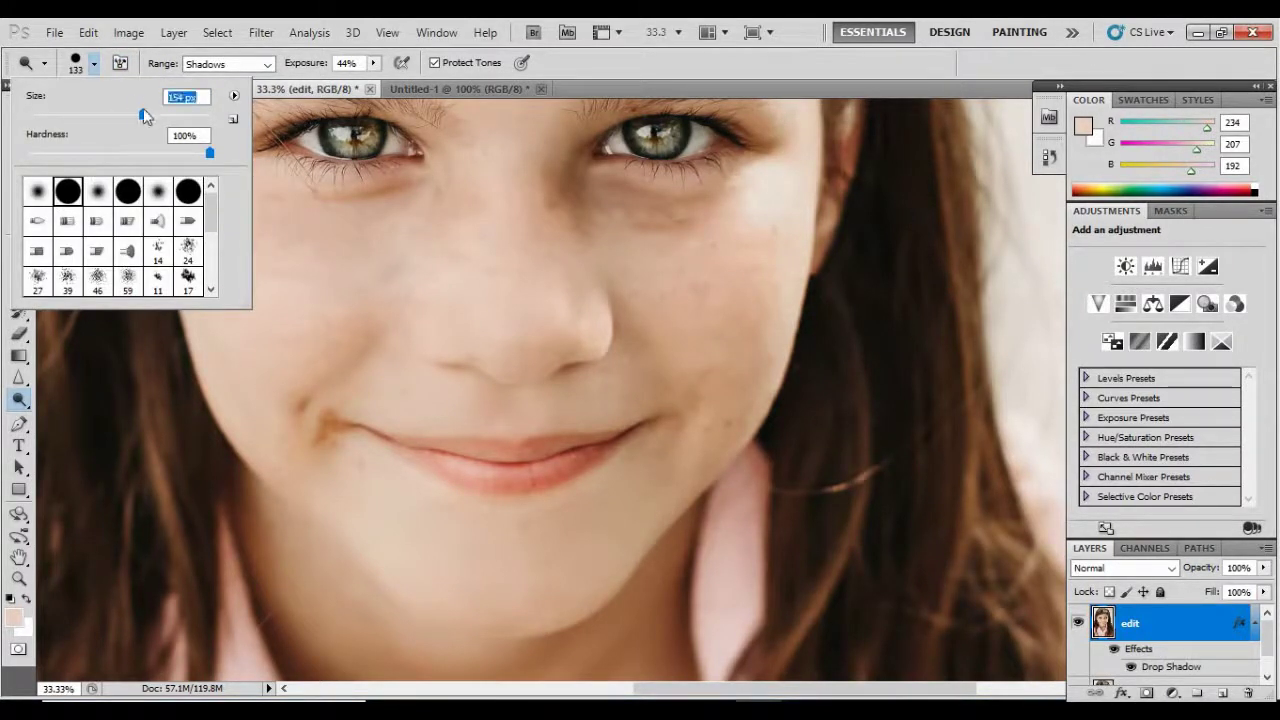
key("Return")
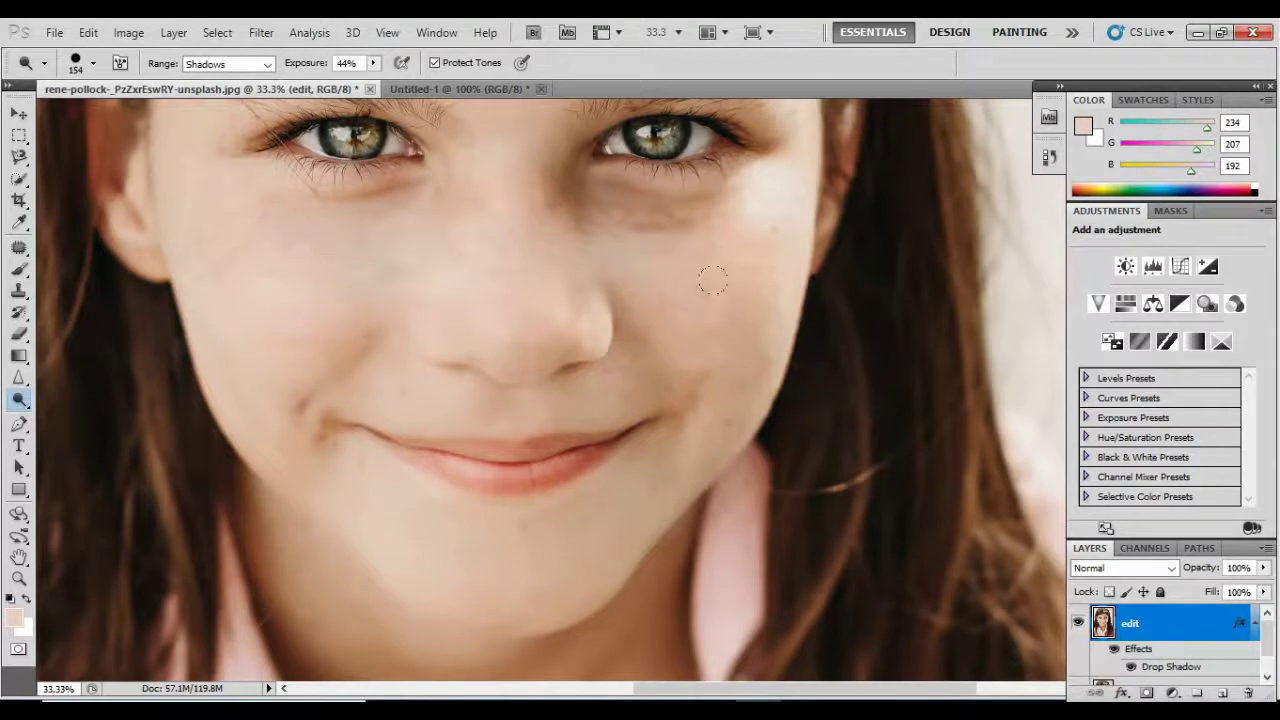
mouse_move(684, 206)
left_mouse_down()
mouse_move(616, 198)
mouse_move(704, 210)
mouse_move(546, 160)
mouse_move(627, 192)
mouse_move(732, 209)
mouse_move(606, 204)
mouse_move(531, 180)
mouse_move(671, 198)
mouse_move(565, 200)
left_mouse_up()
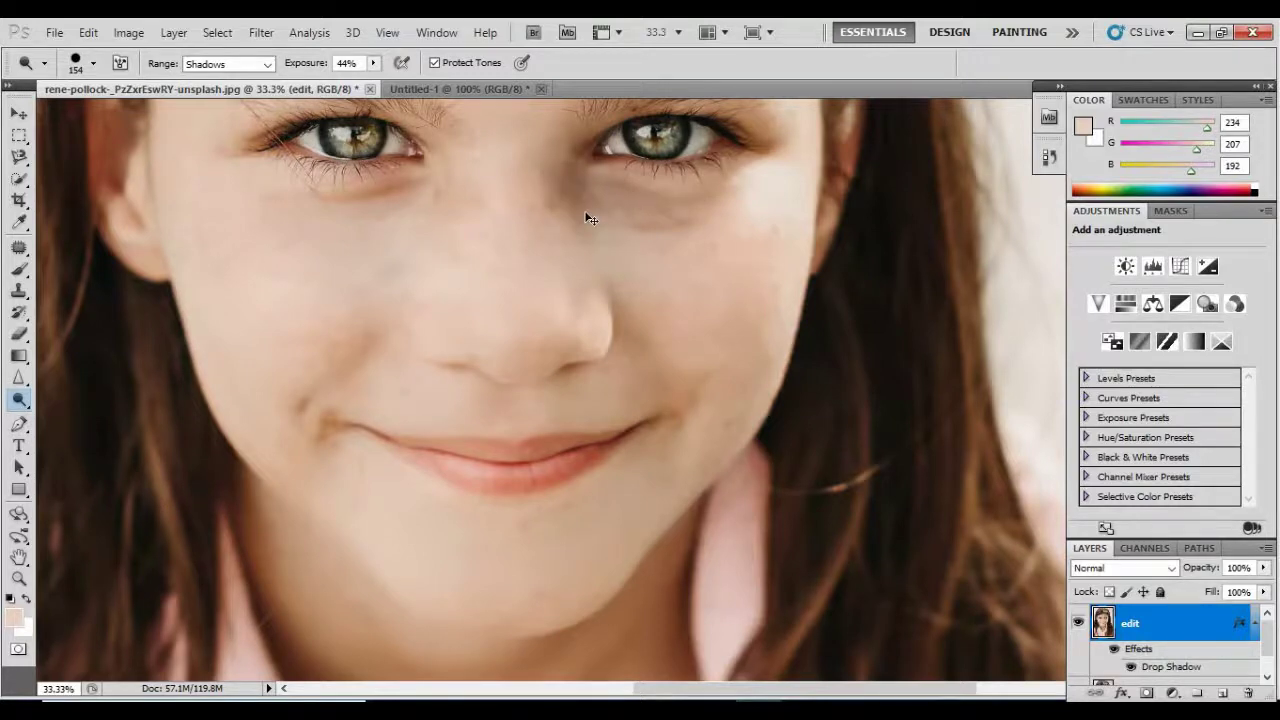
- Dodge the shadows along the jaw and neck, and return to the exercise PDF
key("ctrl+minus")
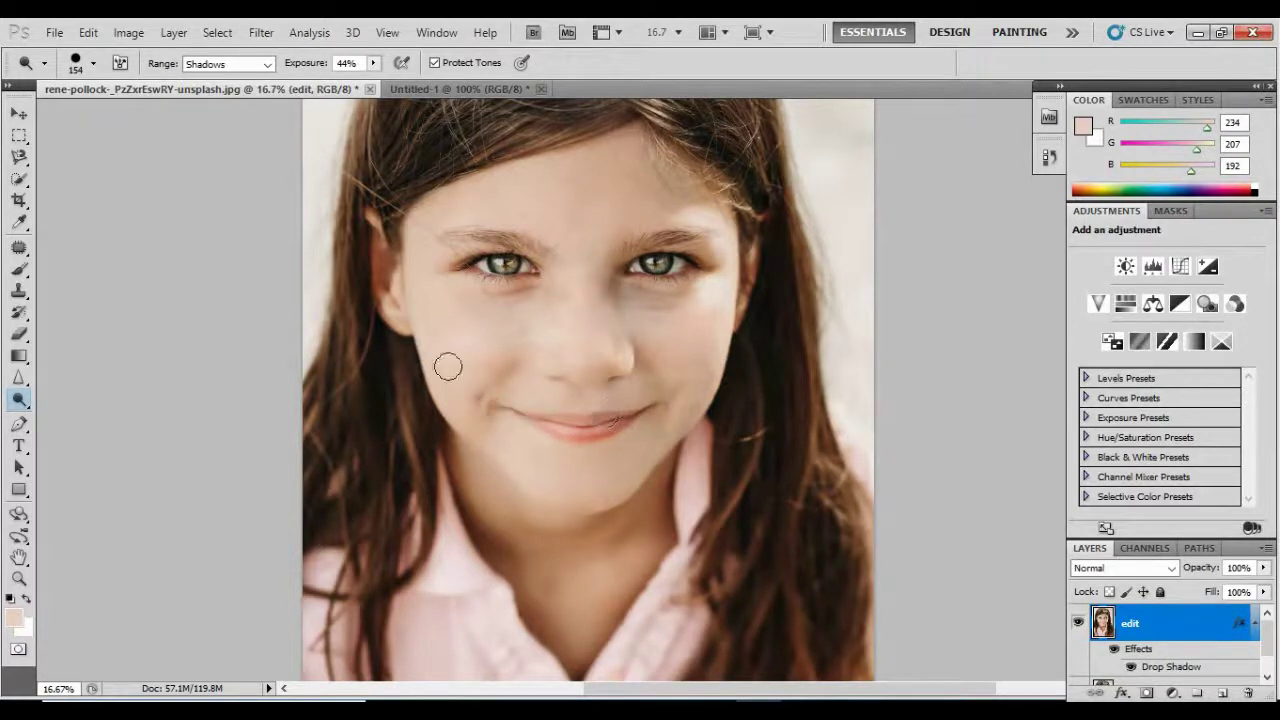
mouse_move(518, 523)
left_mouse_down()
mouse_move(552, 492)
mouse_move(482, 478)
mouse_move(529, 566)
mouse_move(524, 557)
mouse_move(645, 527)
mouse_move(532, 533)
mouse_move(667, 475)
mouse_move(620, 577)
mouse_move(668, 532)
mouse_move(571, 634)
mouse_move(646, 562)
mouse_move(592, 657)
mouse_move(516, 579)
mouse_move(585, 608)
mouse_move(564, 587)
mouse_move(491, 570)
mouse_move(458, 456)
left_mouse_up()
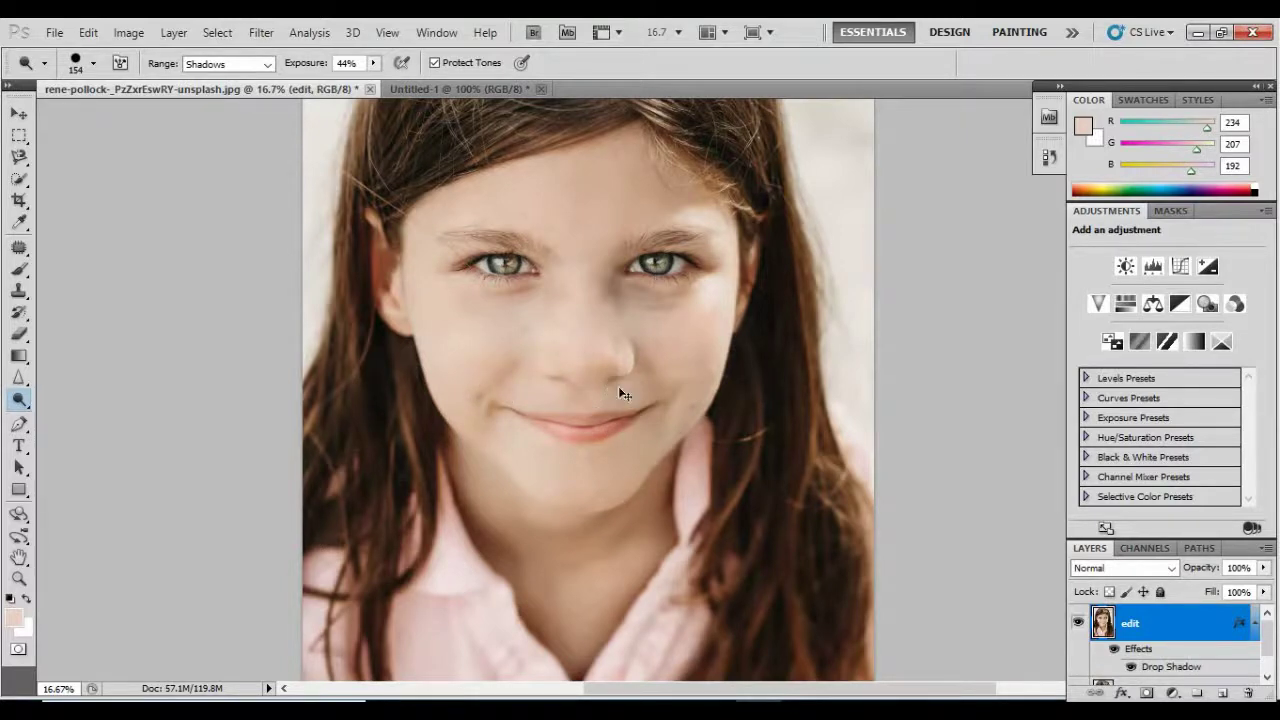
scroll(622, 393, "down", 2)
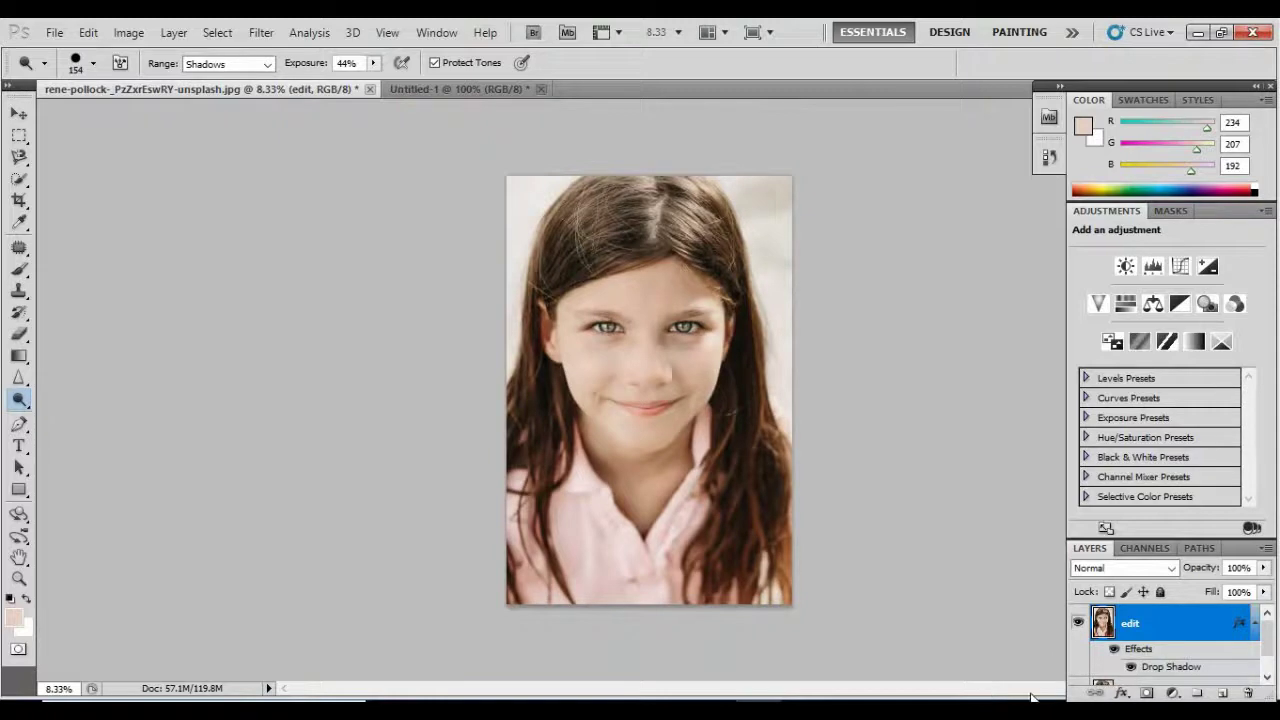
left_click(1198, 32)
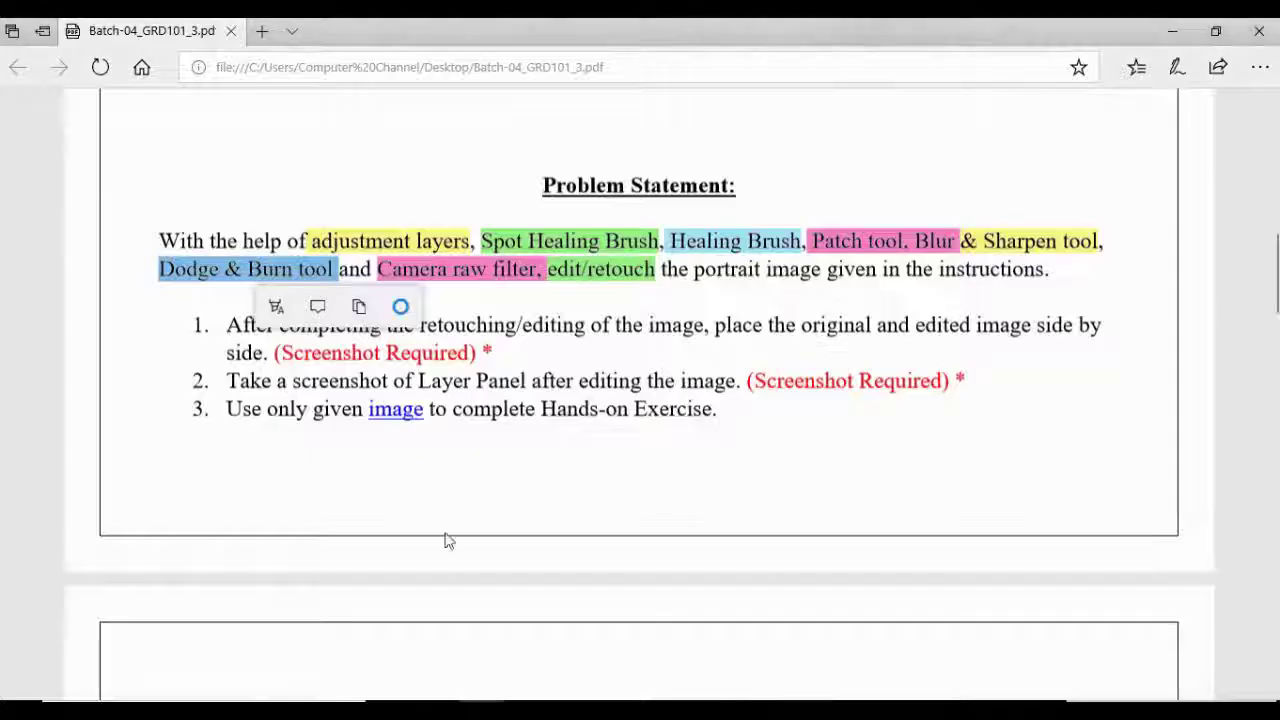
- Finish checking the highlighted Dodge & Burn requirement in the exercise PDF and activate the Burn Tool on the Photoshop portrait
left_click(266, 275)
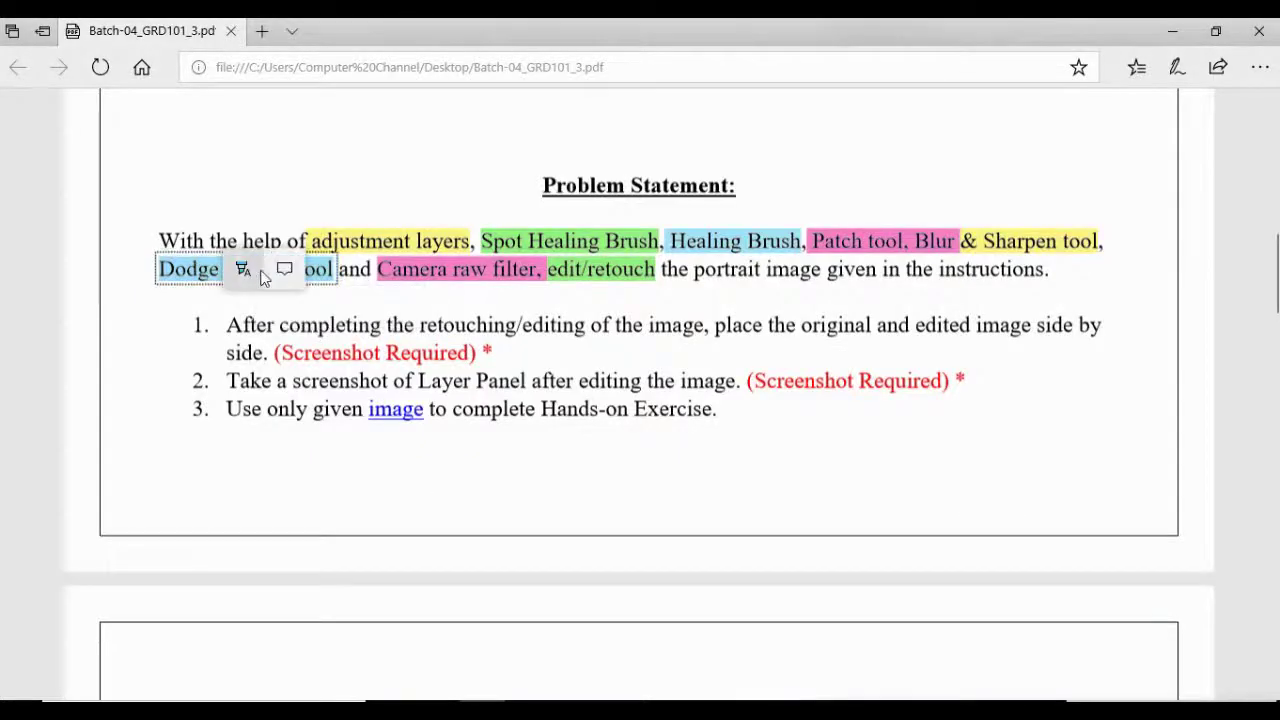
left_click(231, 325)
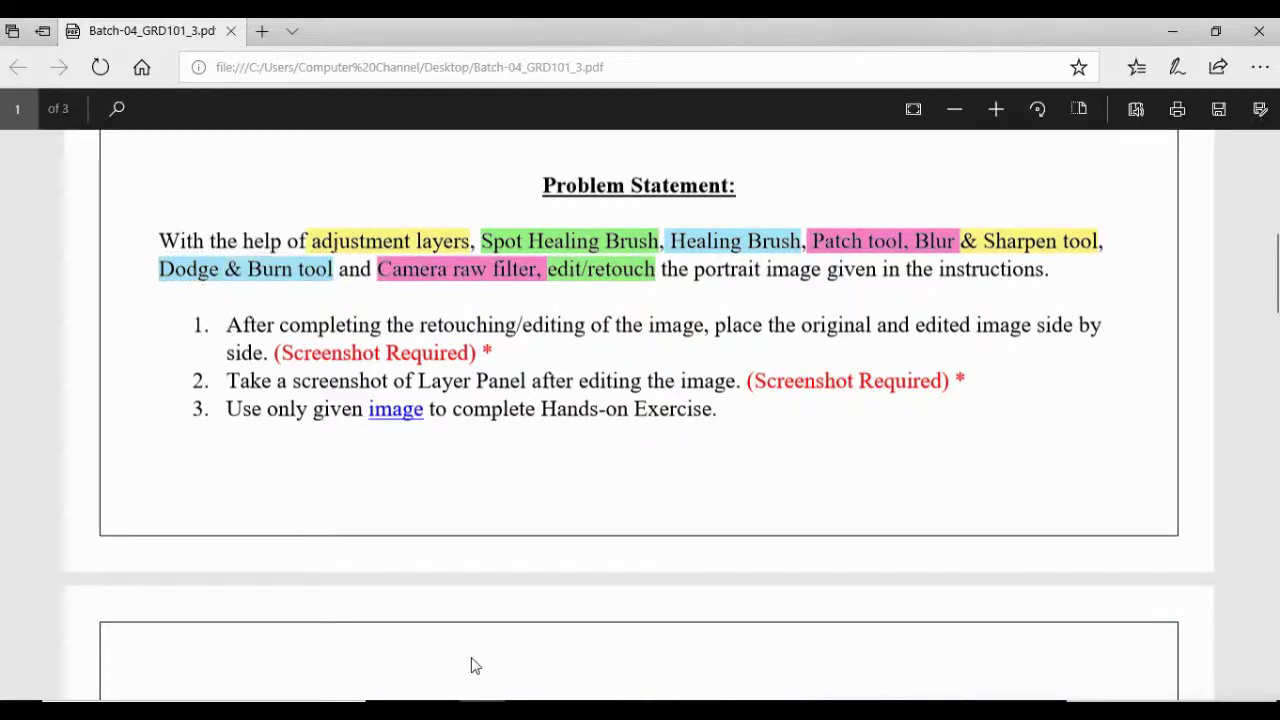
key("alt+Tab")
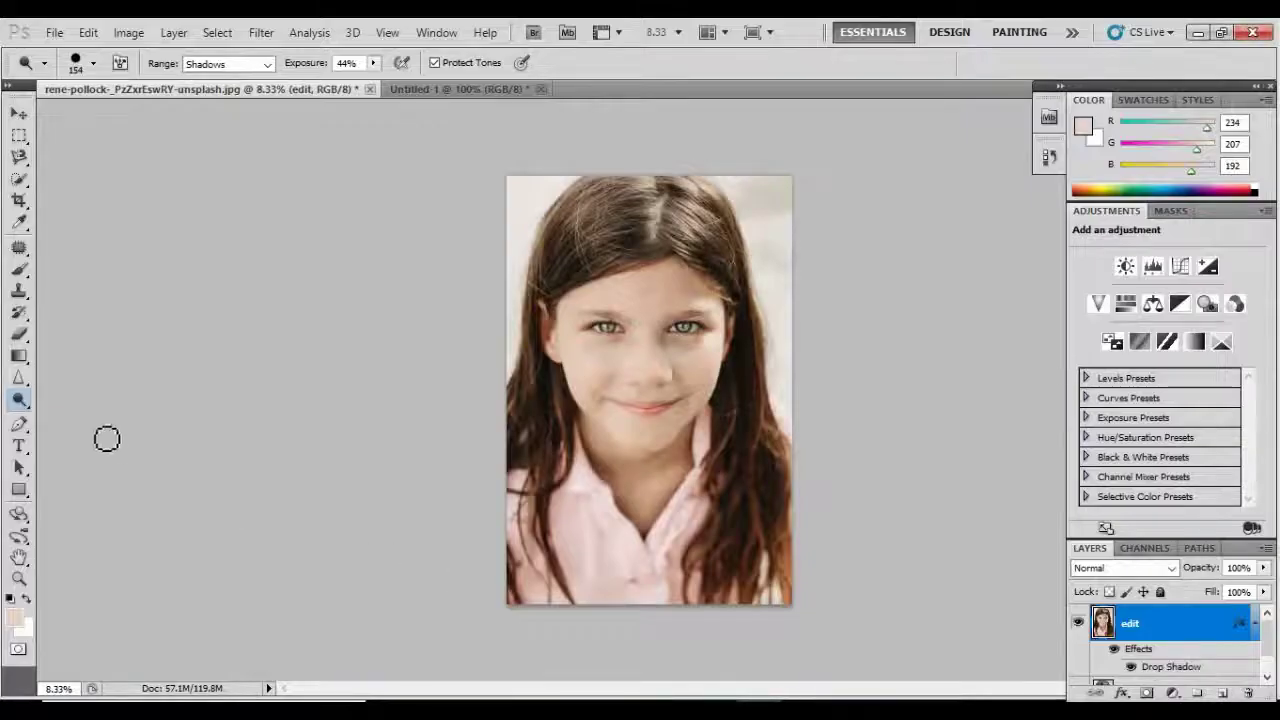
left_click(20, 400)
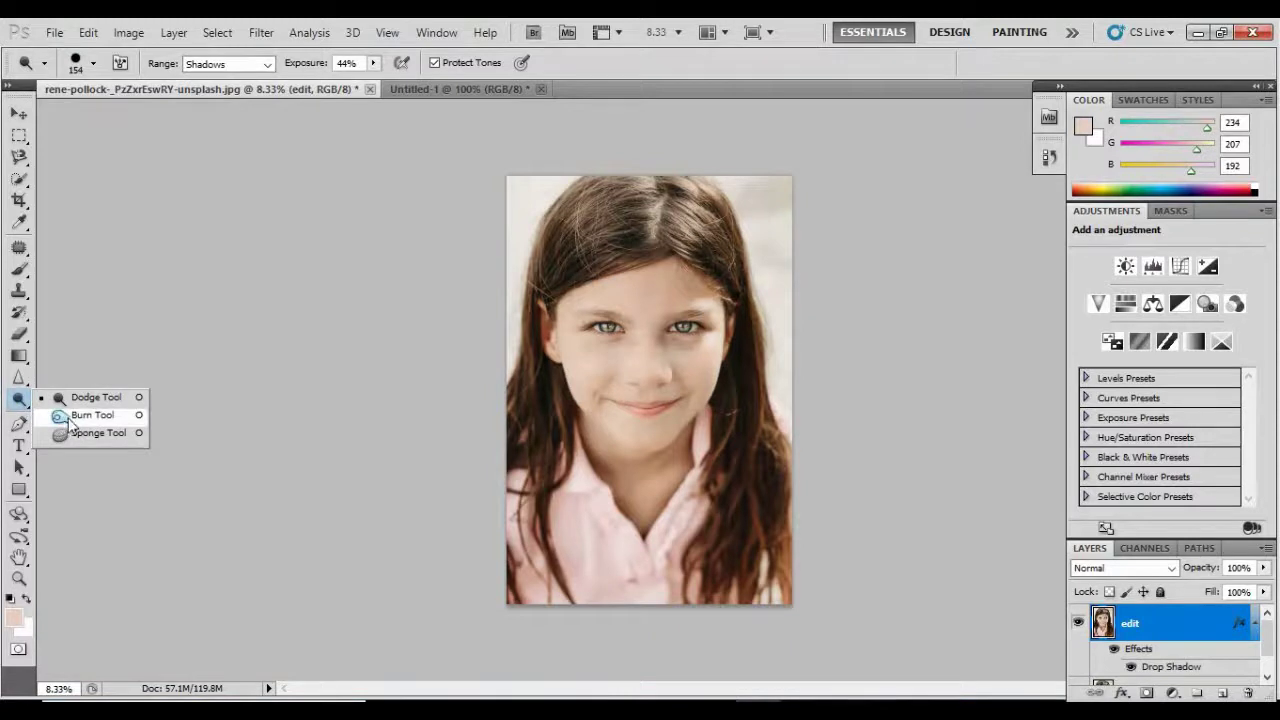
left_click(68, 419)
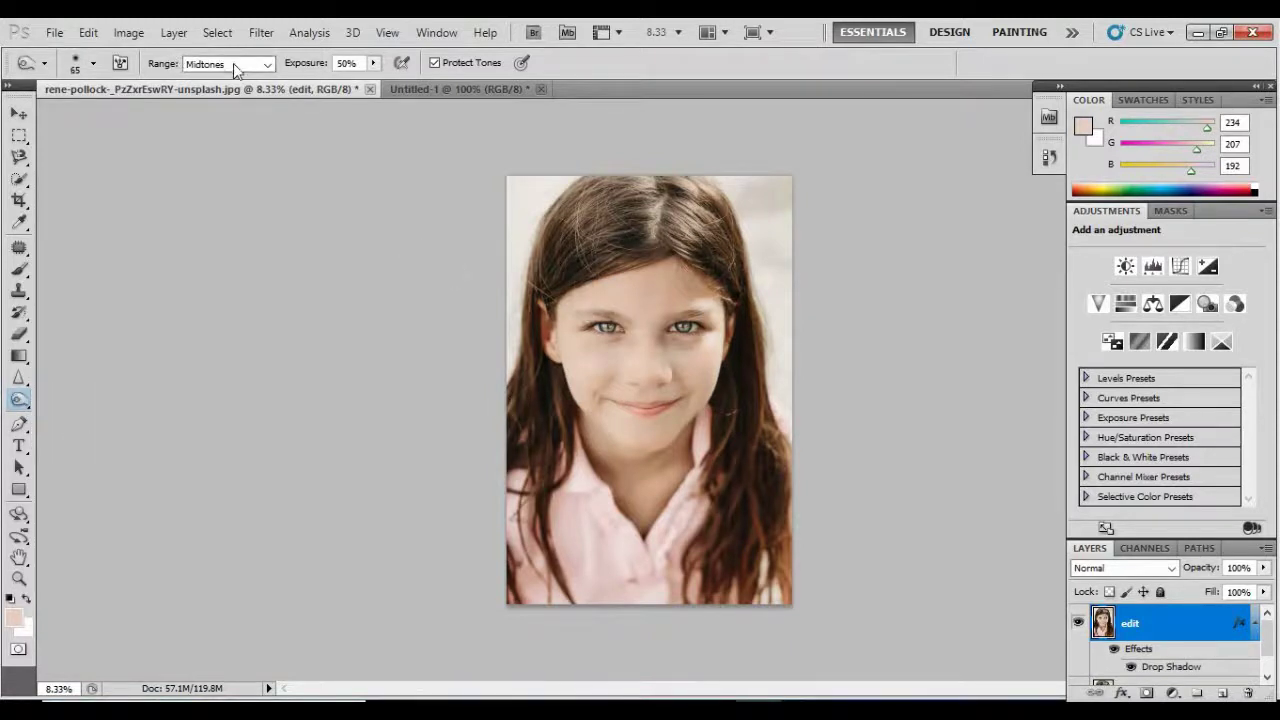
- Set the Burn Tool brush to 187 px and darken the cheek area under the eye beside the nose
left_click(73, 64)
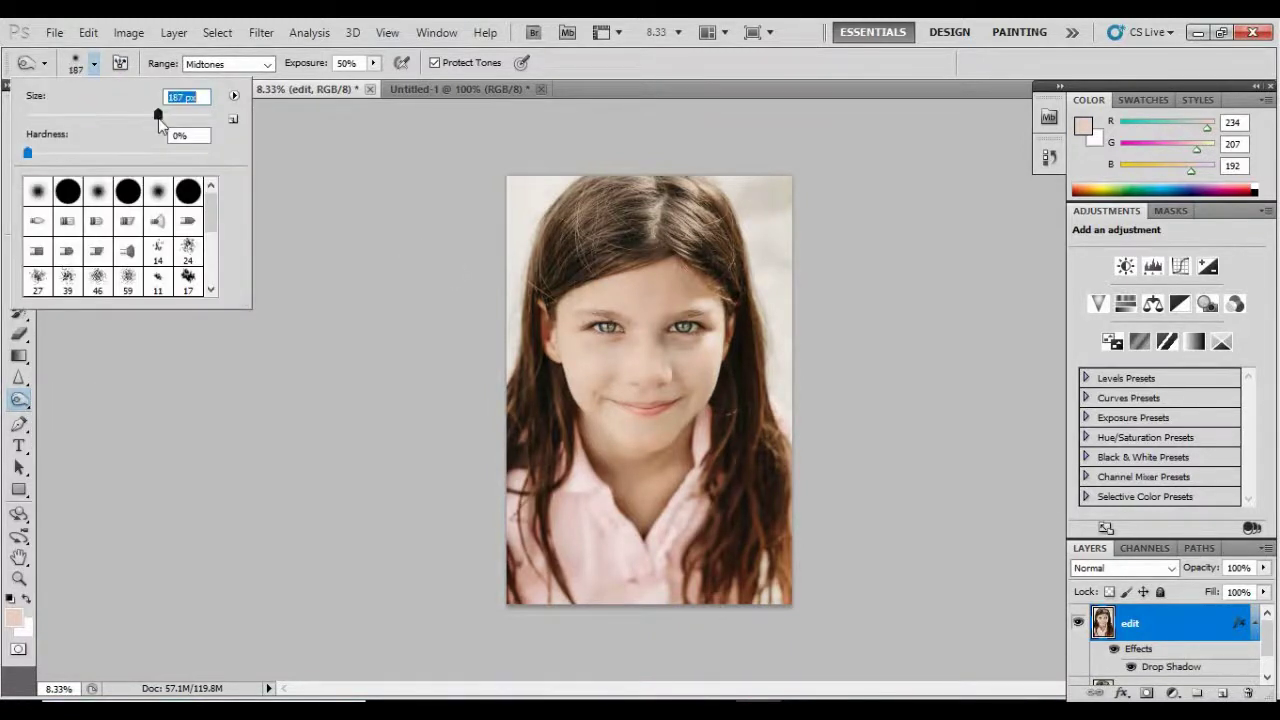
key("ctrl+minus")
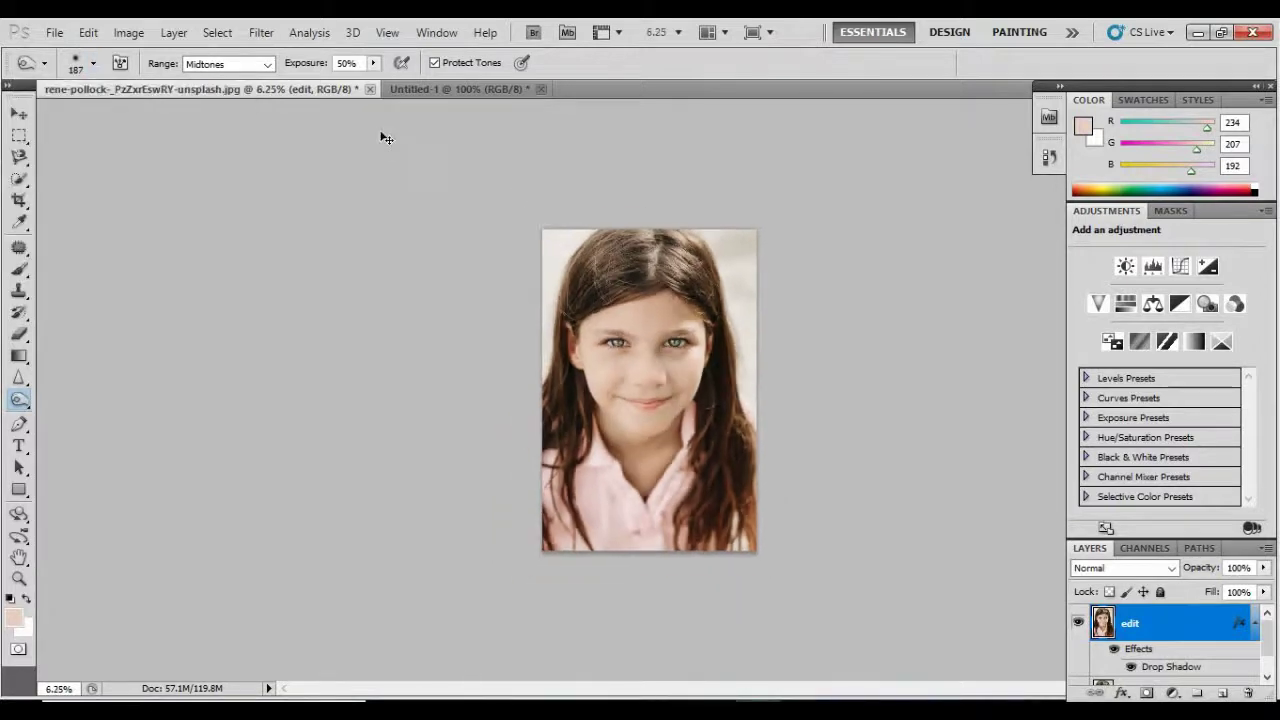
key("ctrl+plus")
key("ctrl+plus")
key("ctrl+plus")
key("ctrl+plus")
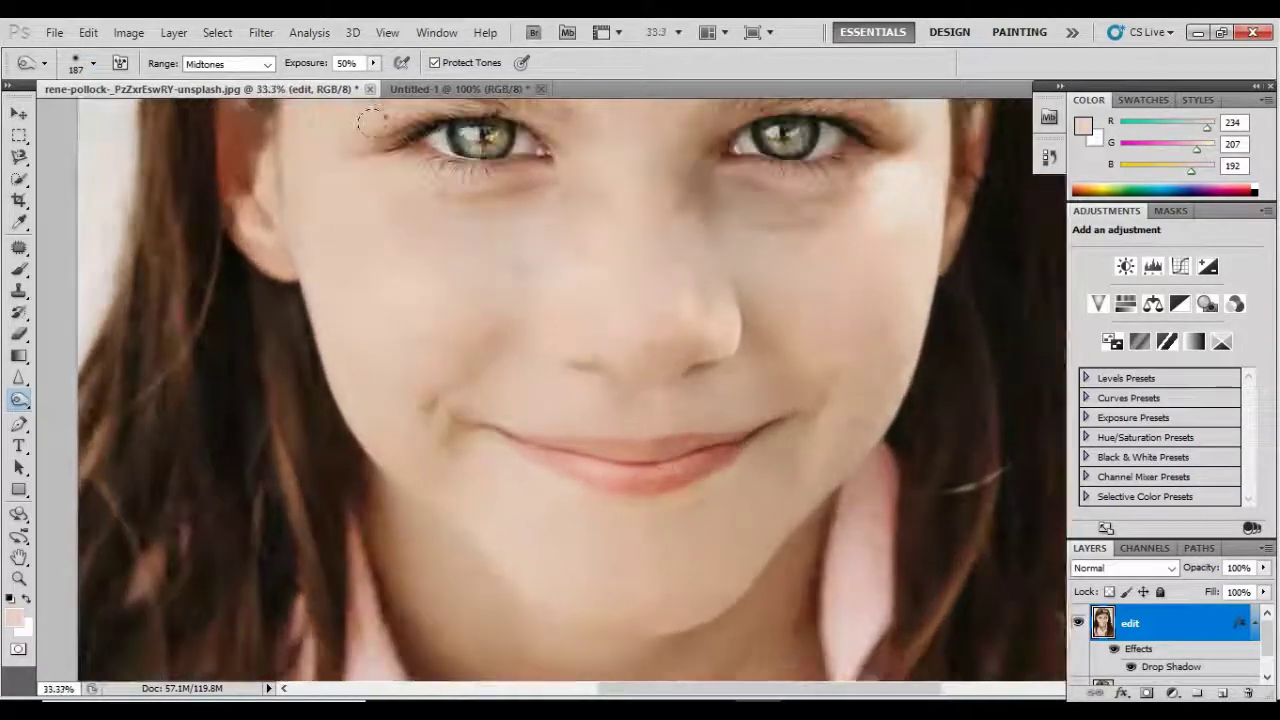
left_click_drag(469, 247, 538, 248)
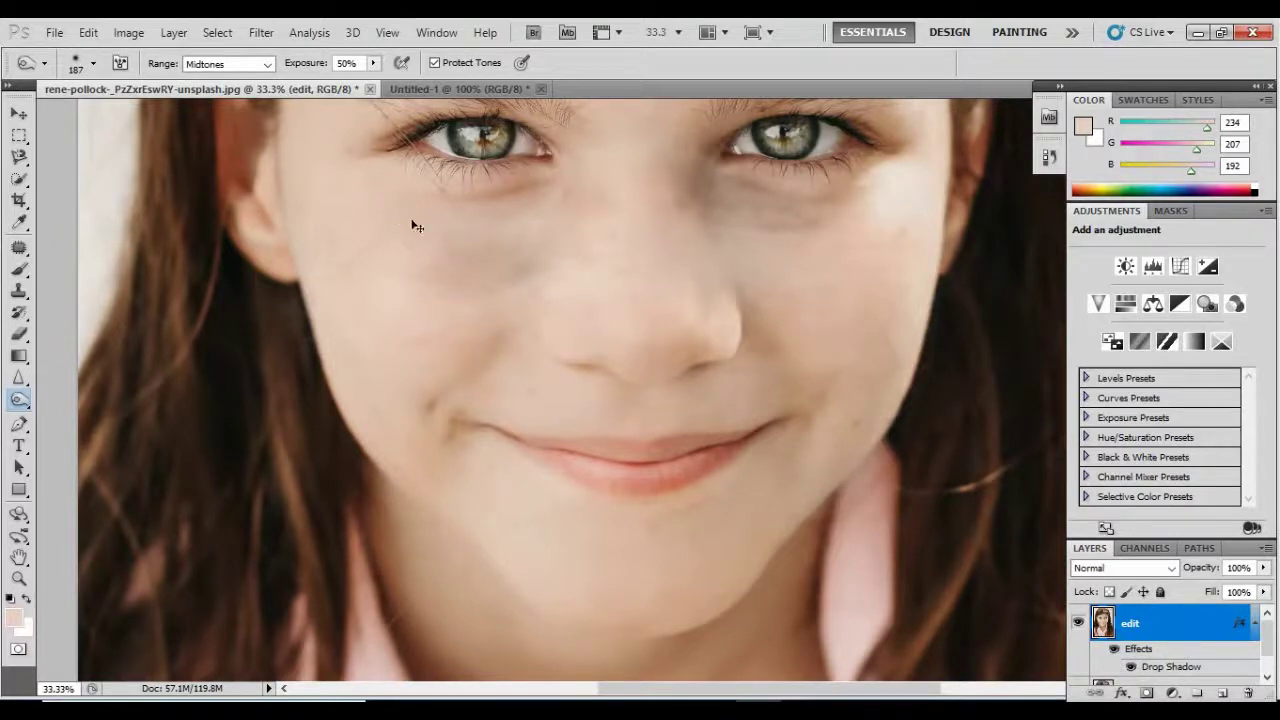
- Reduce the Burn Tool brush to 67 px and the exposure to 44%, and burn the same cheek area again
left_click(93, 64)
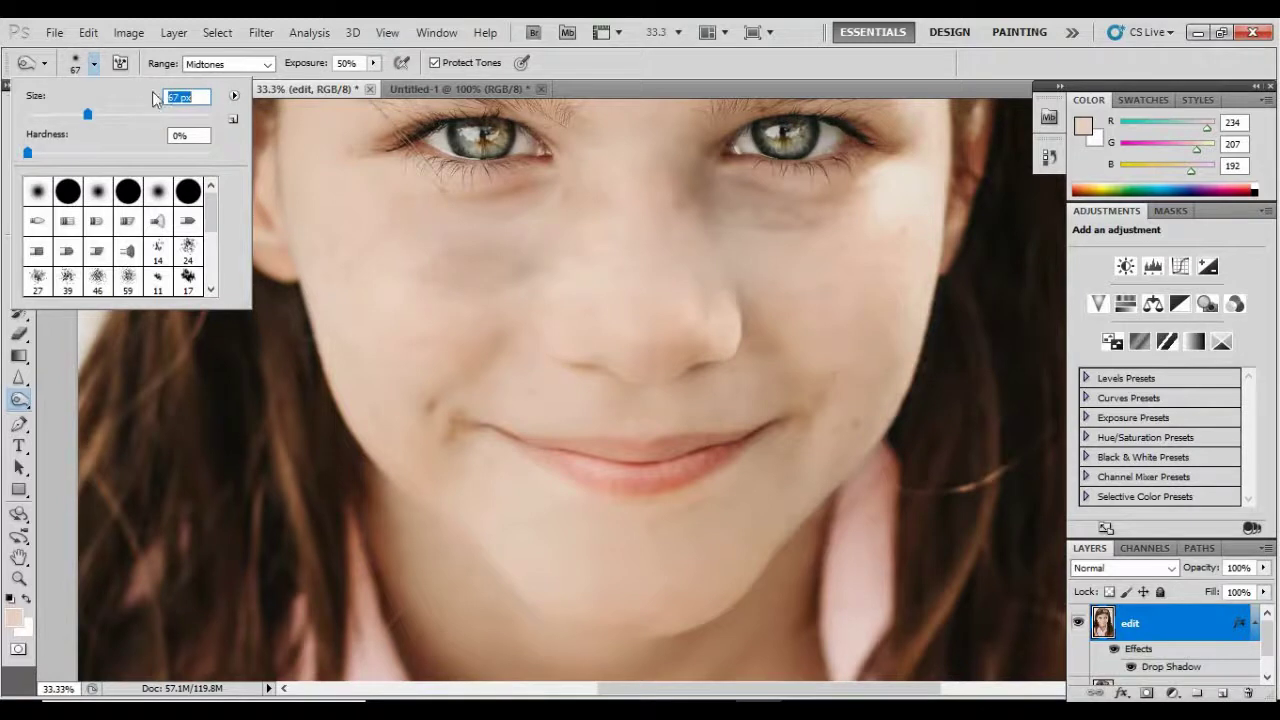
left_click(372, 63)
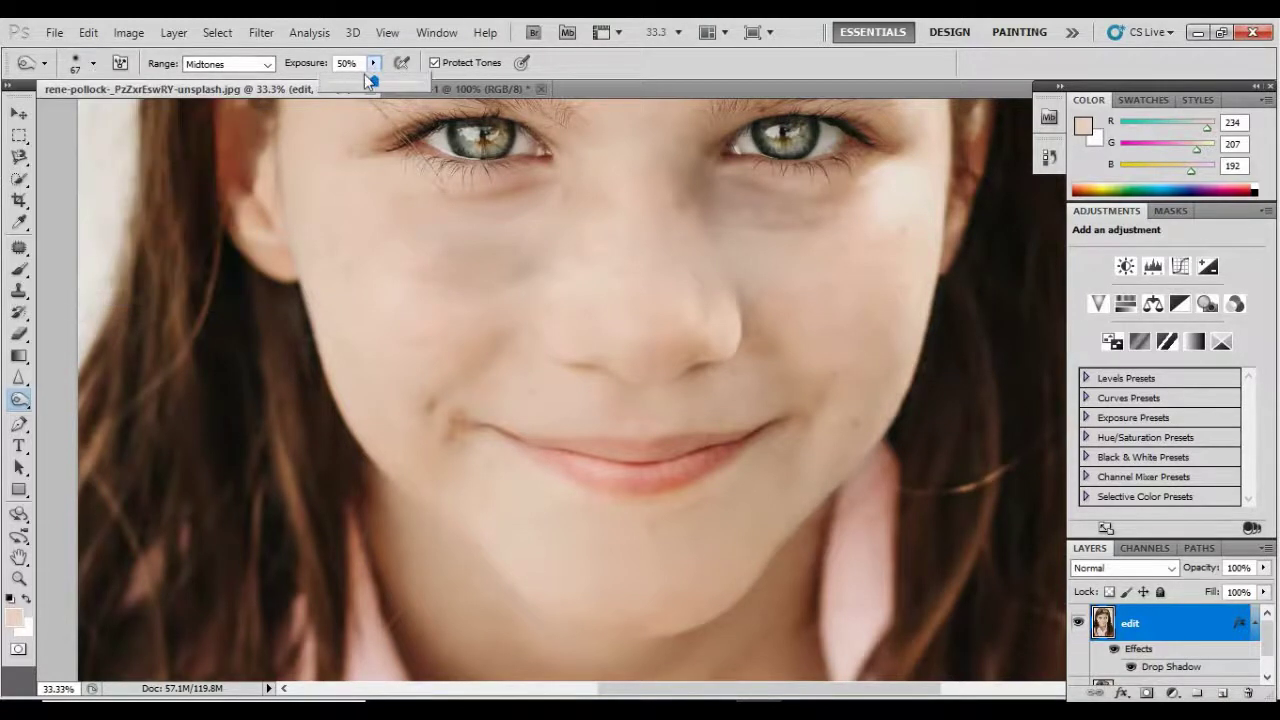
left_click_drag(361, 82, 370, 82)
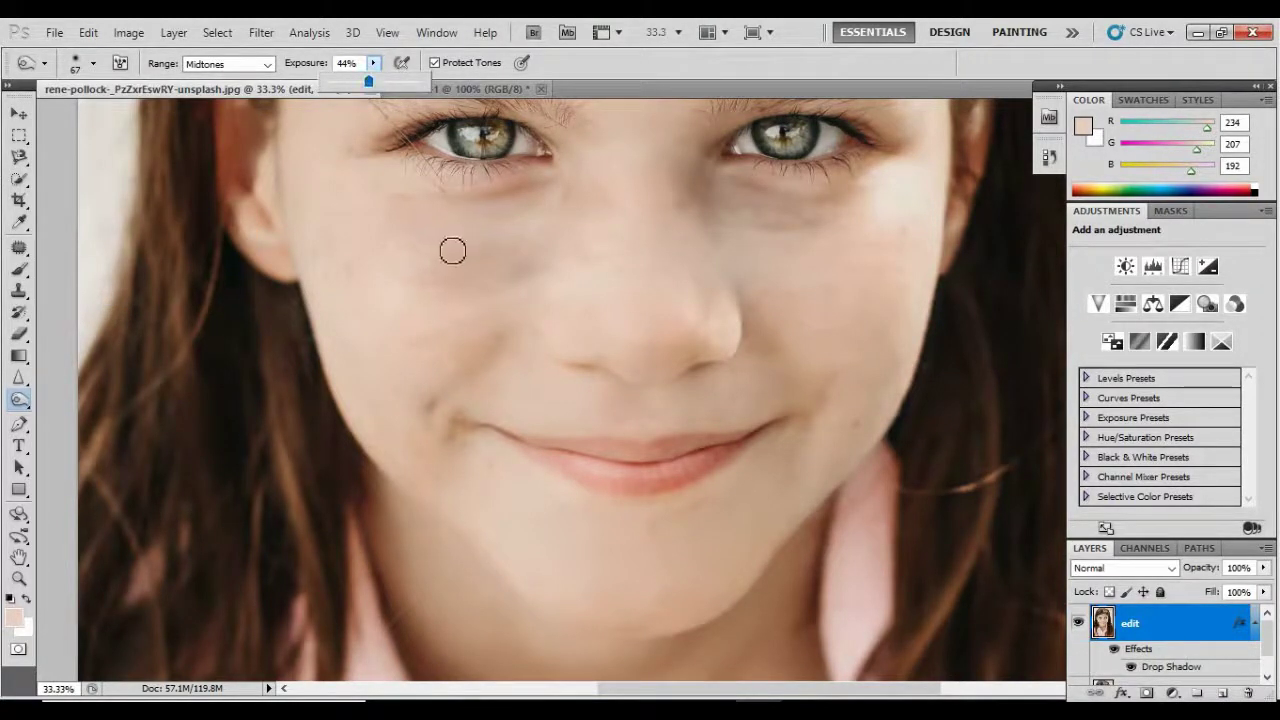
mouse_move(483, 251)
left_mouse_down()
mouse_move(431, 271)
mouse_move(466, 257)
left_mouse_up()
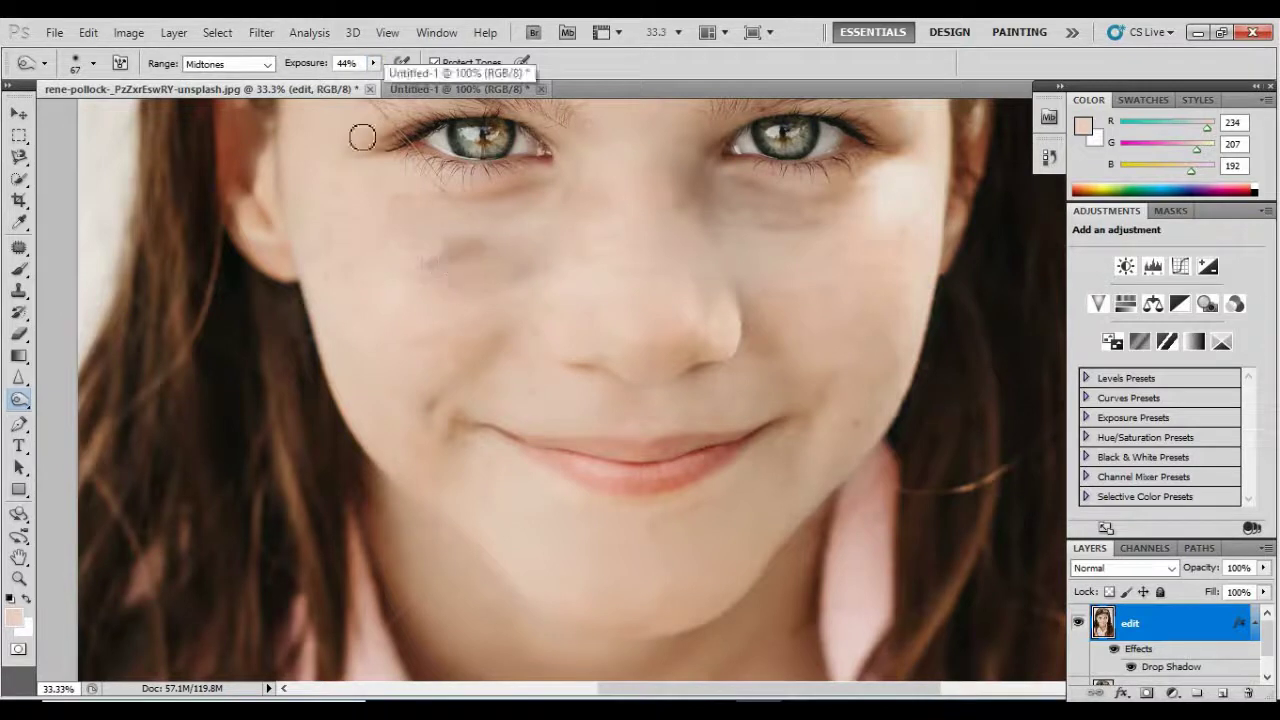
- Lower the Burn Tool exposure to 13% and make a light burn stroke across the same cheek
left_click(372, 63)
left_click_drag(370, 82, 343, 82)
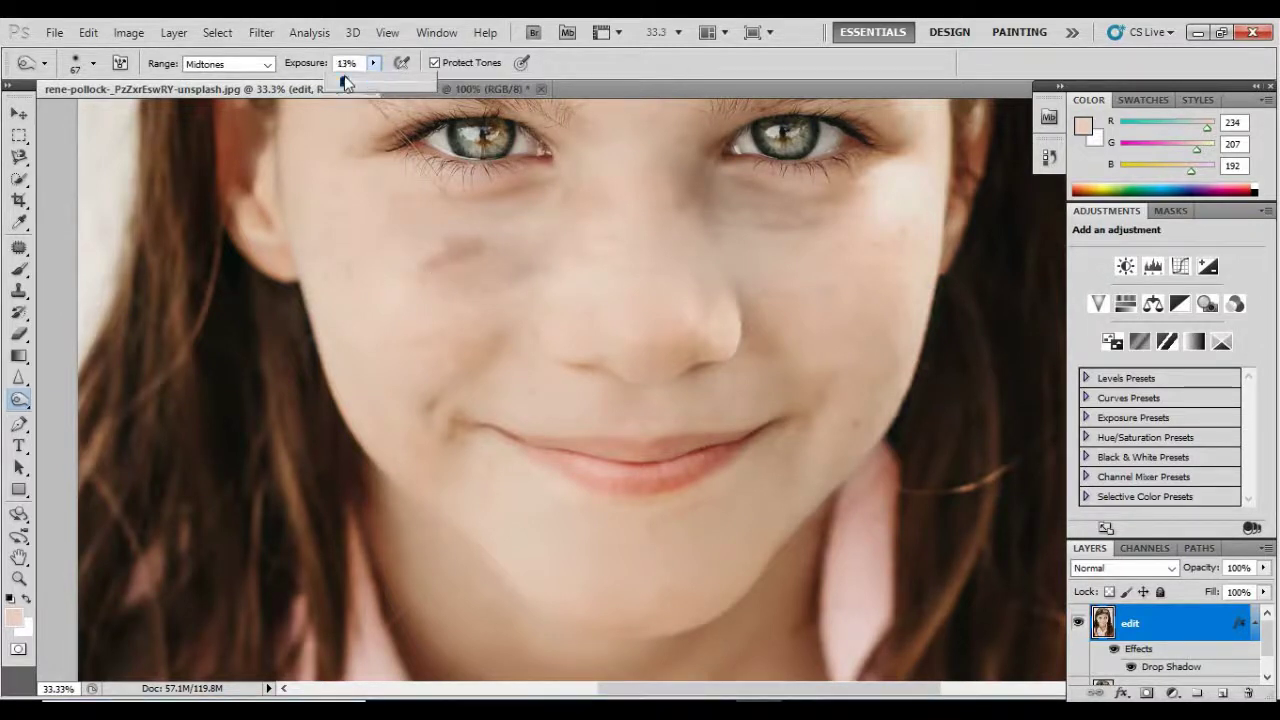
mouse_move(418, 256)
left_mouse_down()
mouse_move(489, 236)
mouse_move(418, 272)
mouse_move(482, 245)
left_mouse_up()
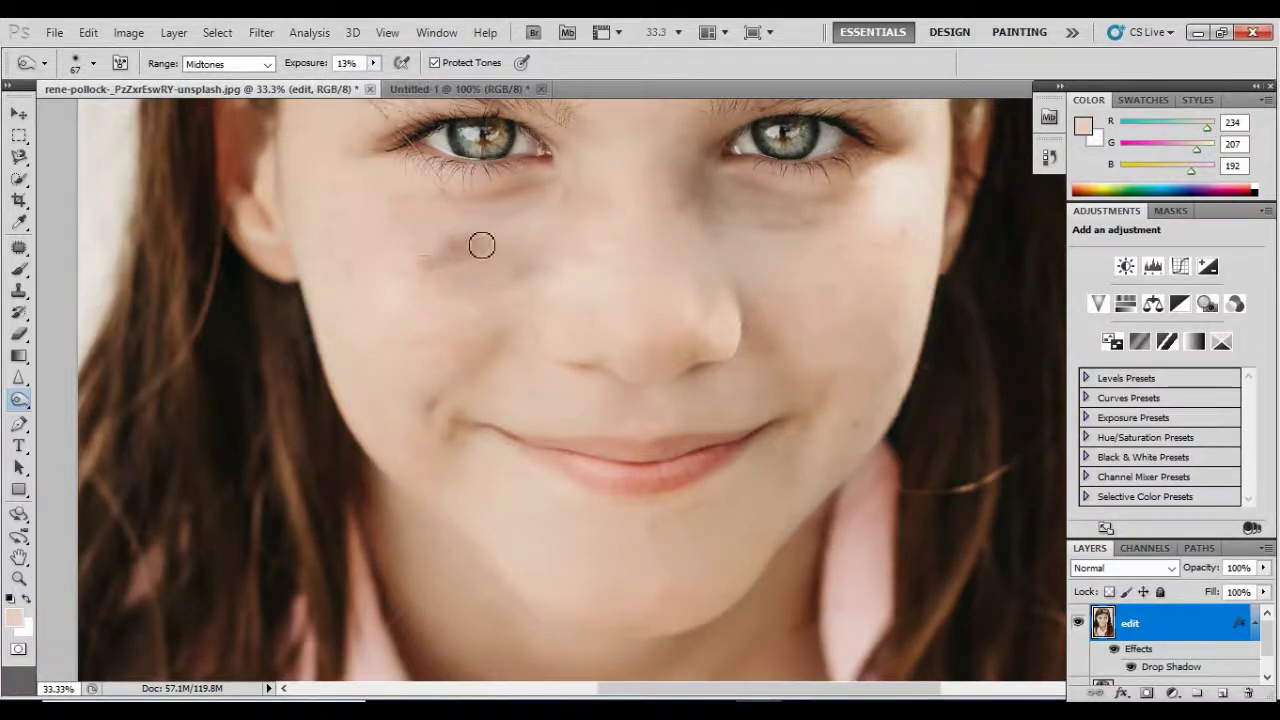
scroll(481, 245, "right", 3)
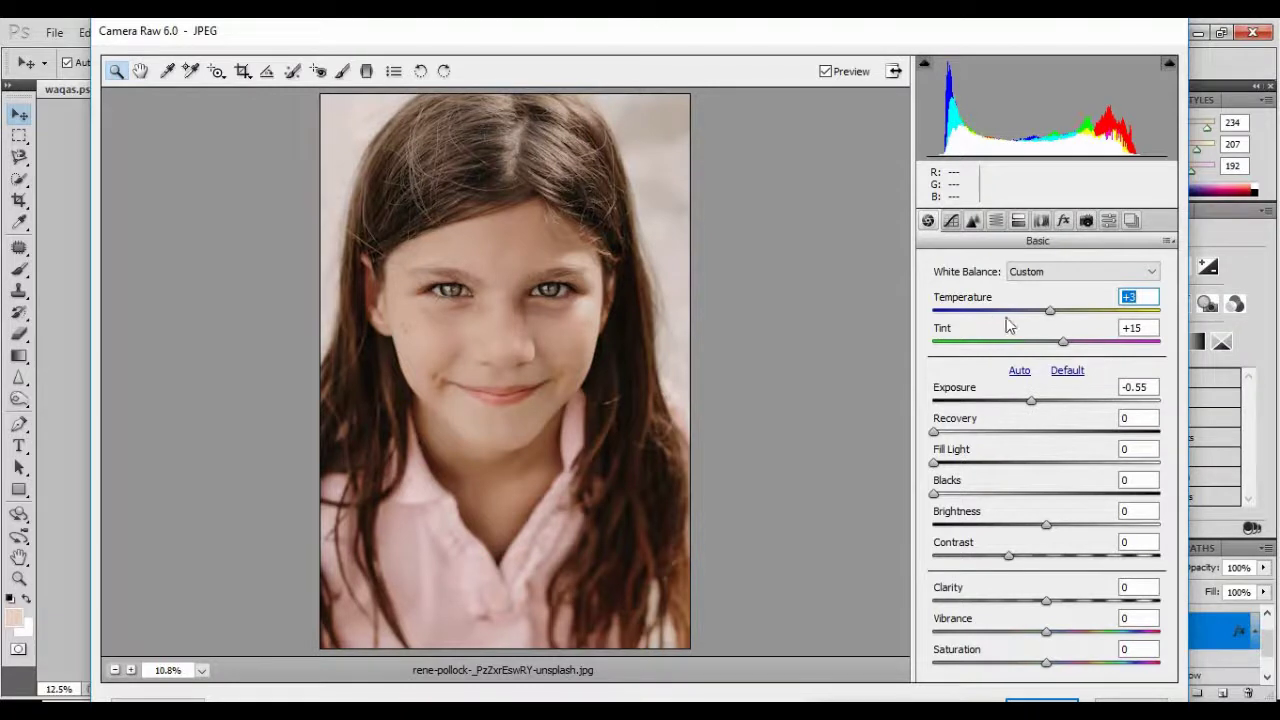
- In Camera Raw, set Temperature to -1 and Tint to 0, apply the automatic tone correction, and set Fill Light to 3
left_click_drag(1050, 315, 1048, 345)
left_click(1019, 372)
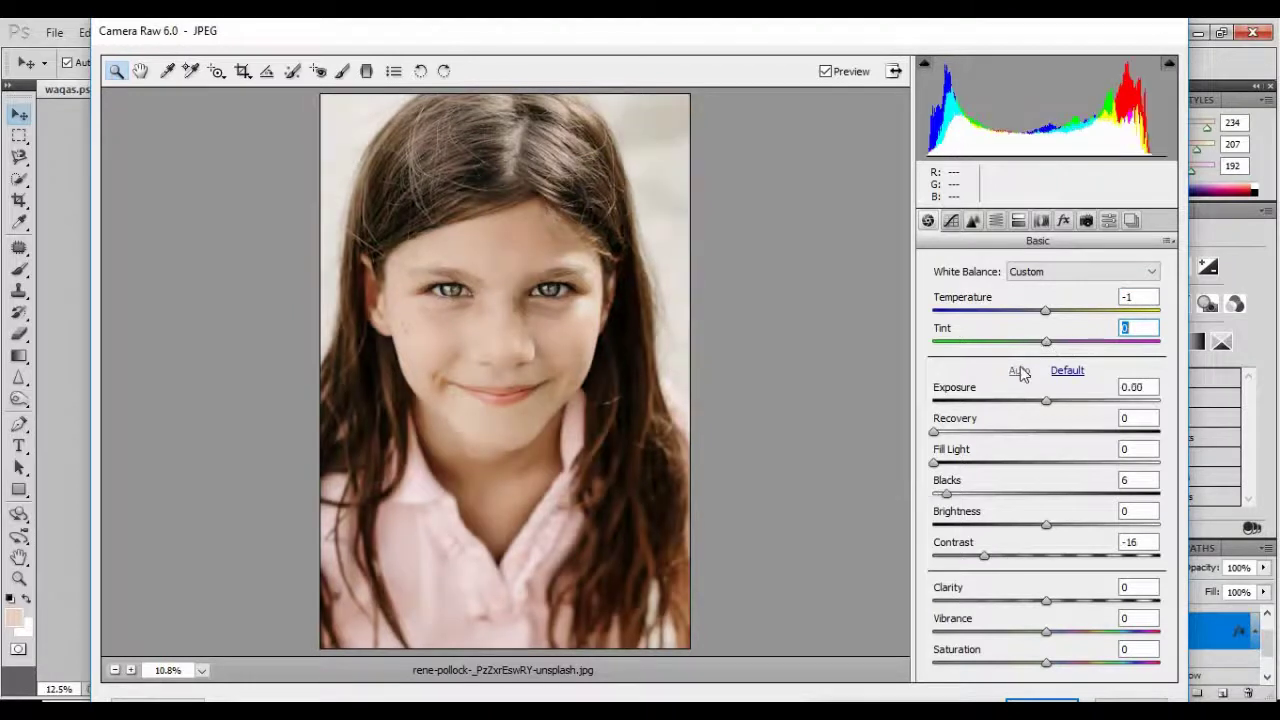
left_click_drag(934, 432, 942, 478)
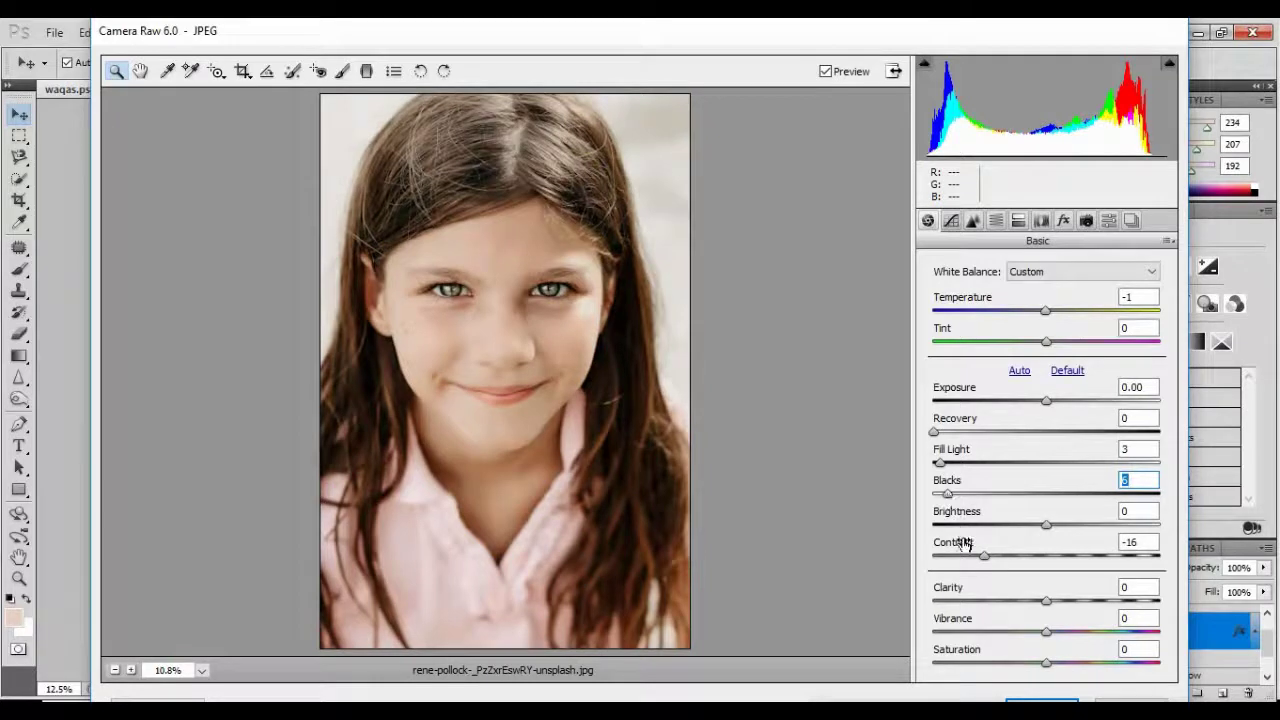
- Set Brightness to +33, Contrast to -31, Clarity to -58, Vibrance to -53 and Saturation to +57 in Camera Raw
left_click_drag(966, 562, 984, 641)
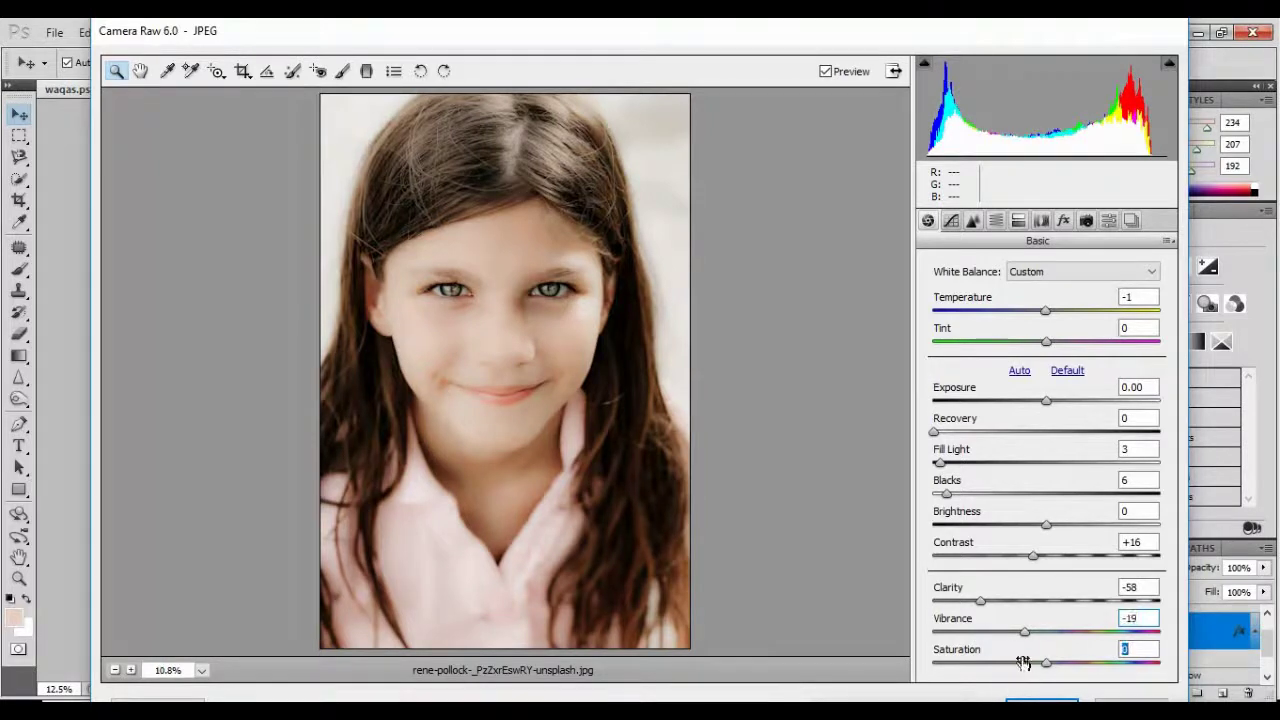
left_click_drag(1020, 662, 1055, 663)
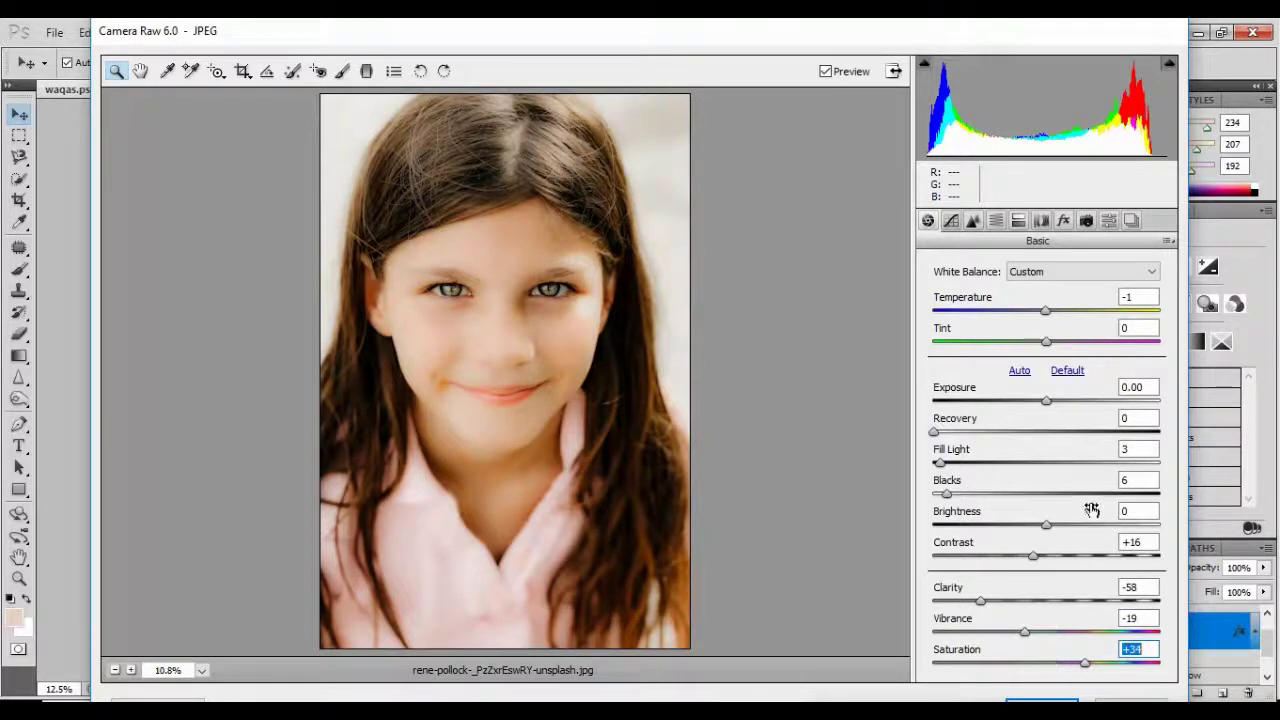
key("Return")
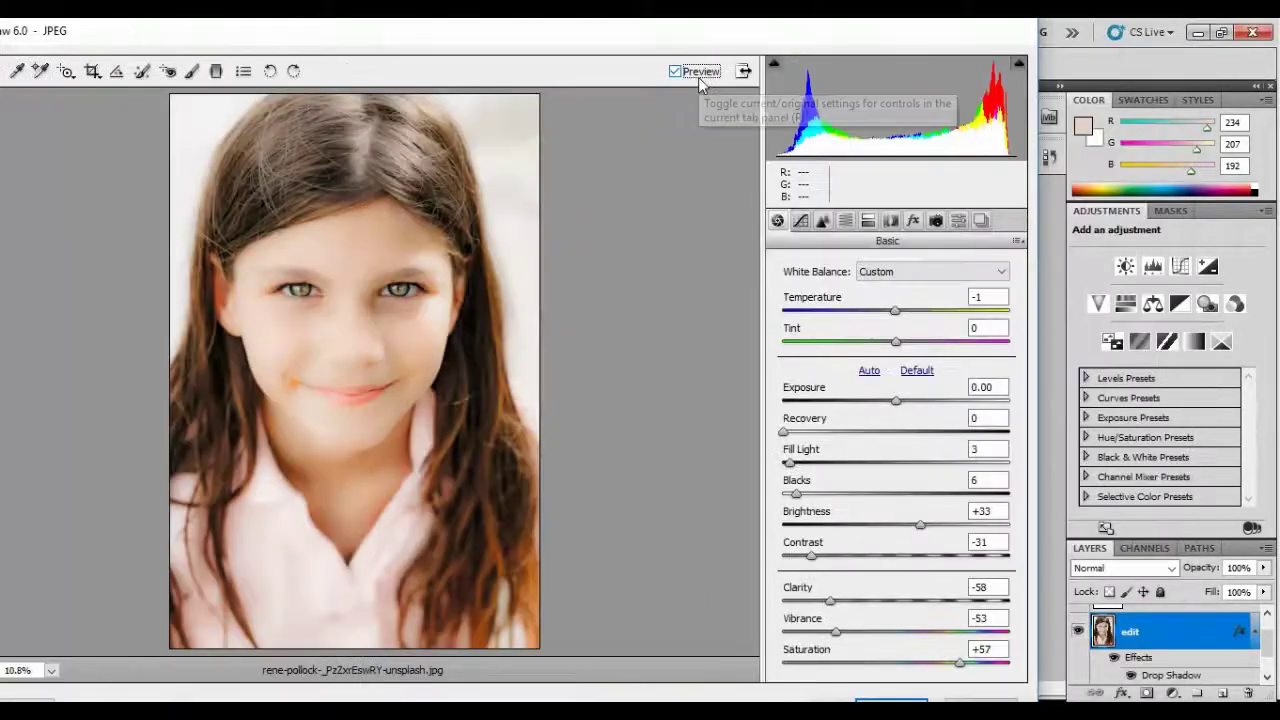
- Compare the portrait with and without the Camera Raw adjustments and accept them
left_click(700, 77)
left_click(700, 76)
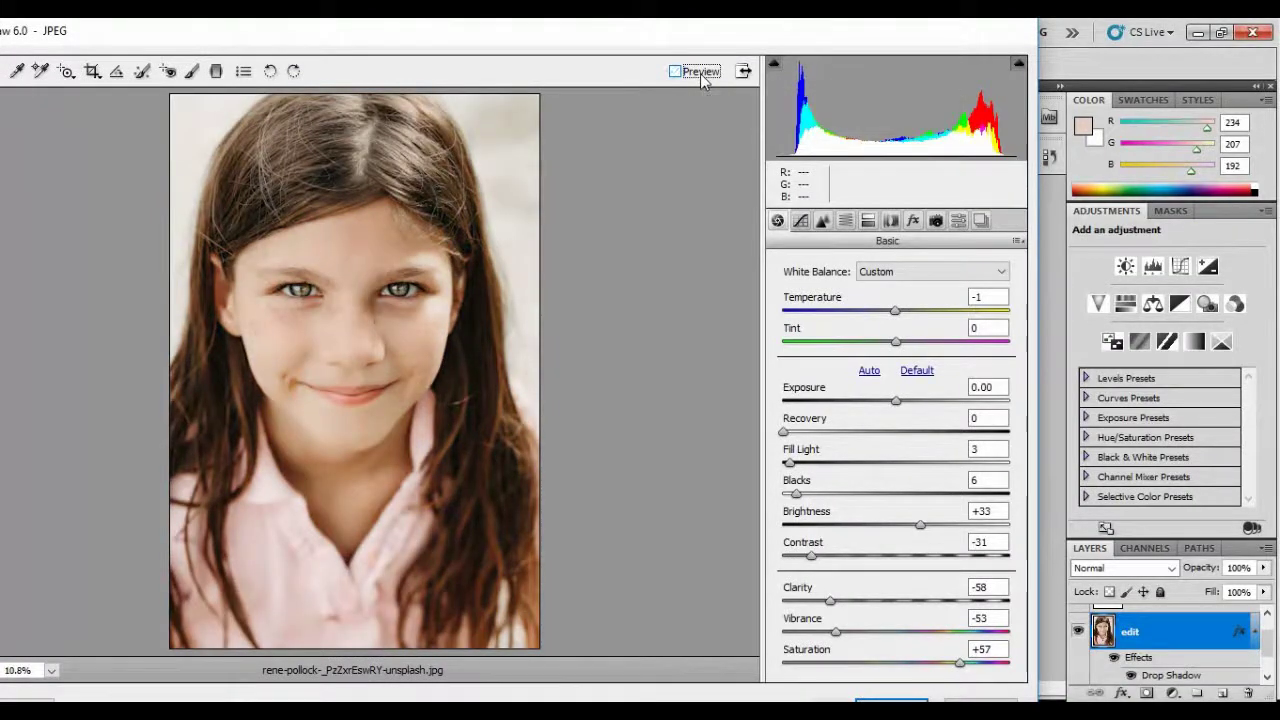
left_click(700, 76)
left_click(700, 76)
left_click(700, 76)
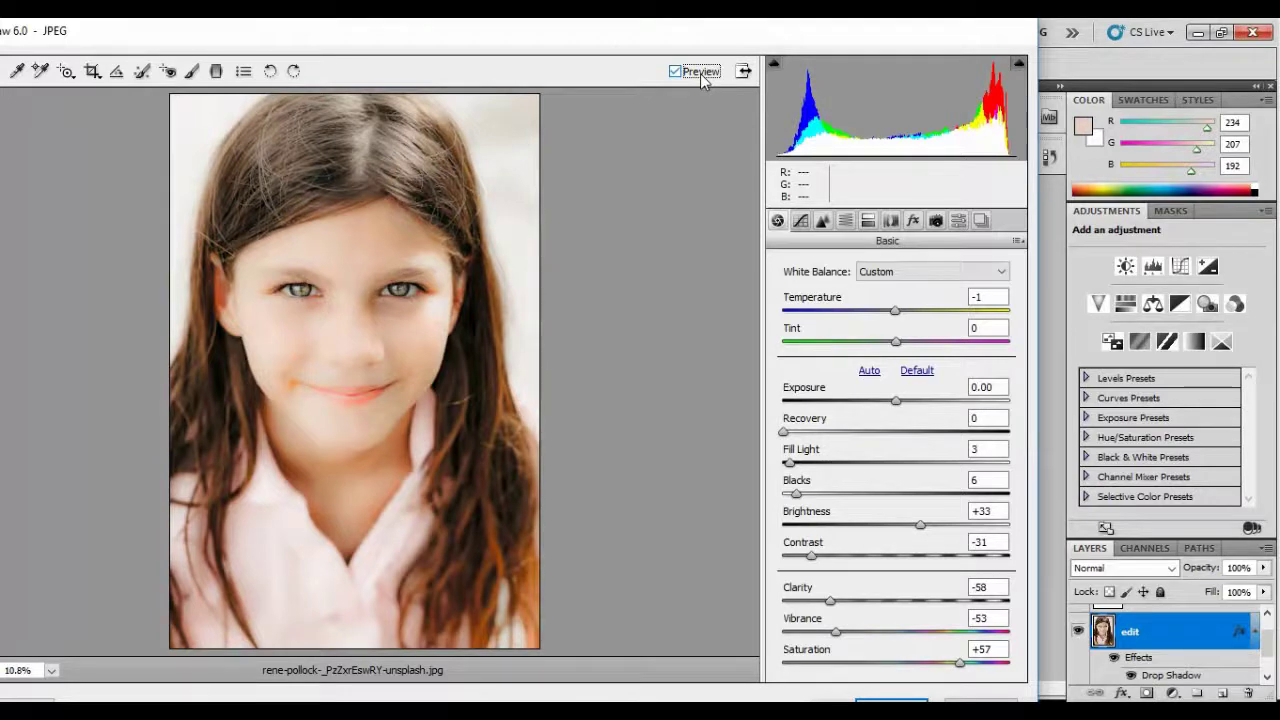
key("Return")
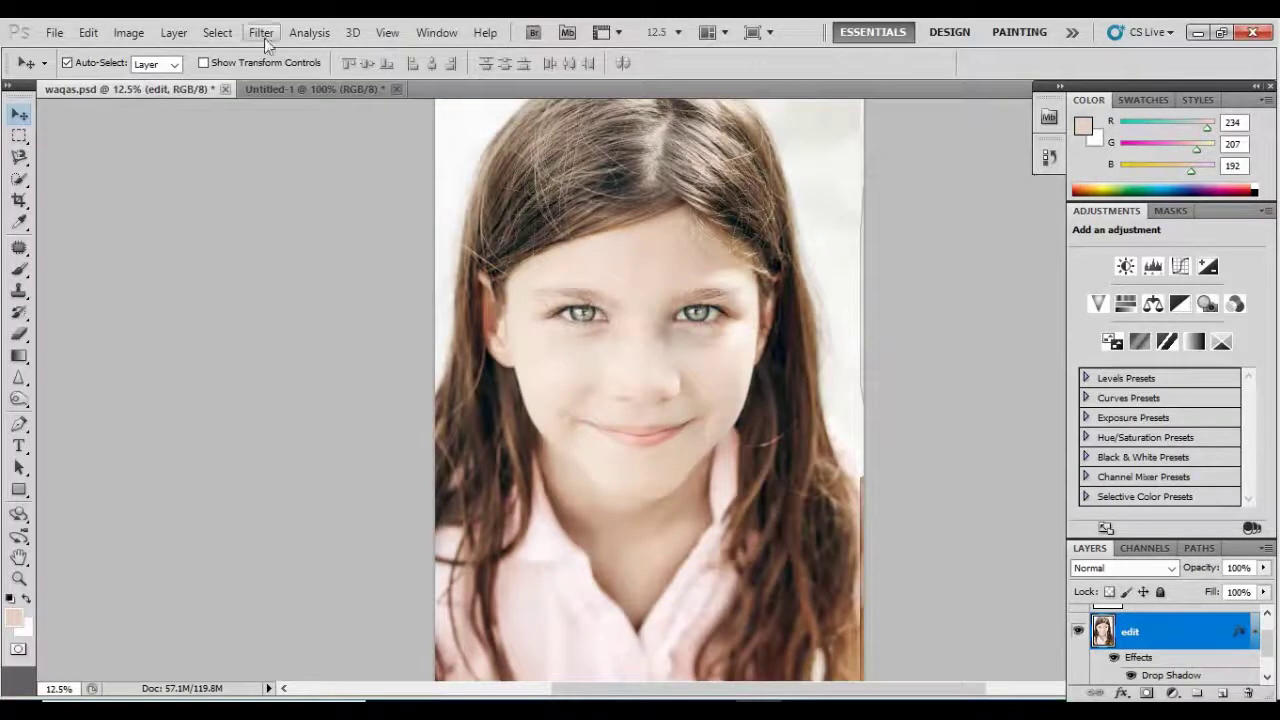
- Apply a Curves adjustment to the edit layer with the RGB black point at input 1, output 0
left_click(217, 32)
mouse_move(174, 32)
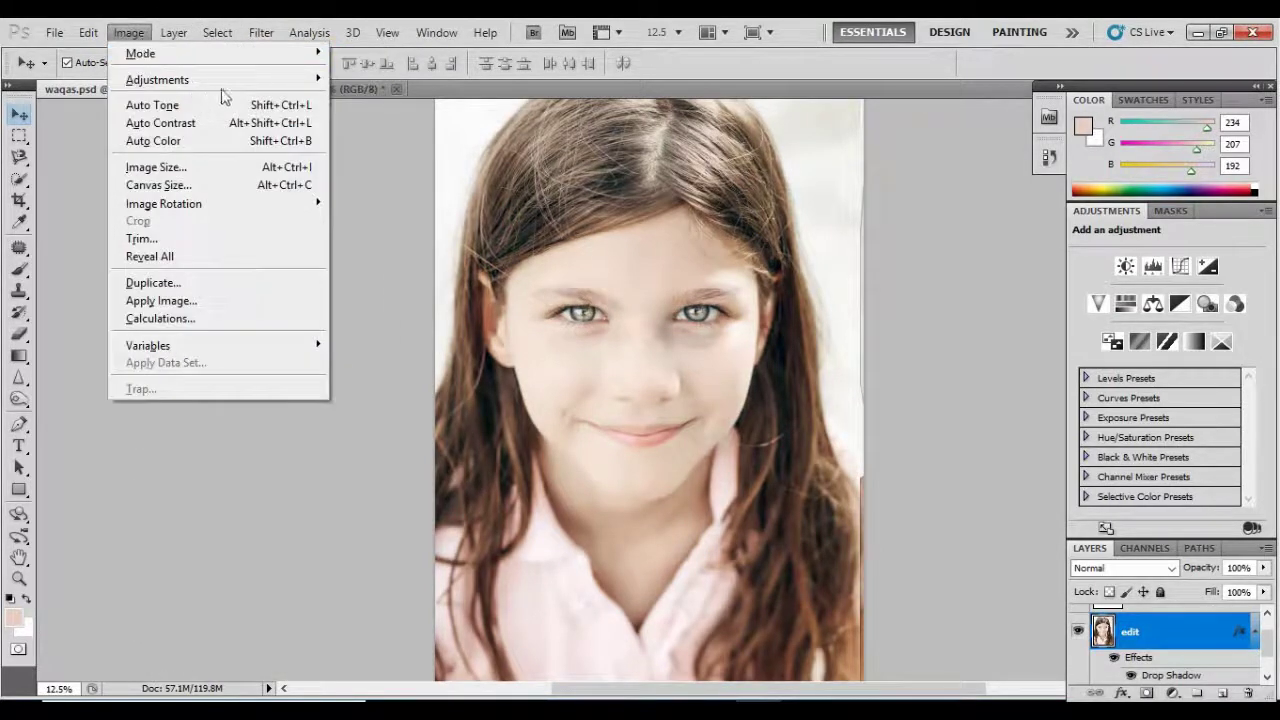
mouse_move(266, 80)
left_click(362, 114)
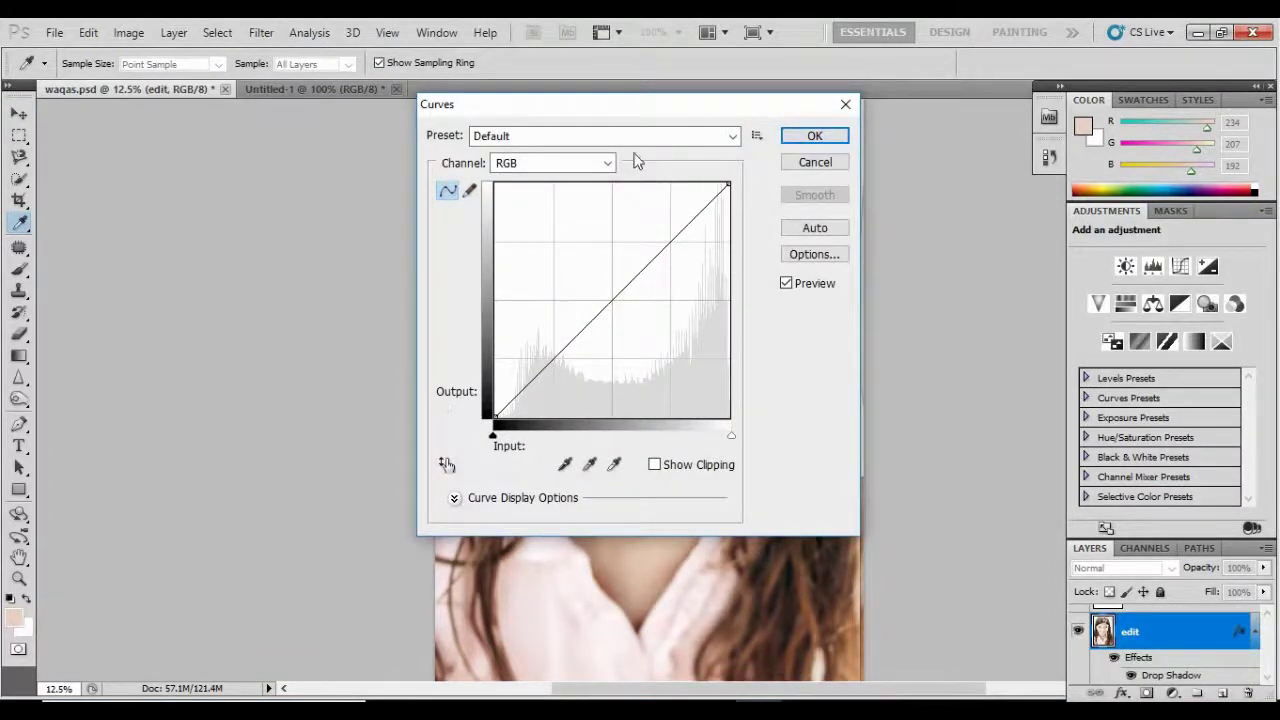
left_click_drag(632, 115, 238, 118)
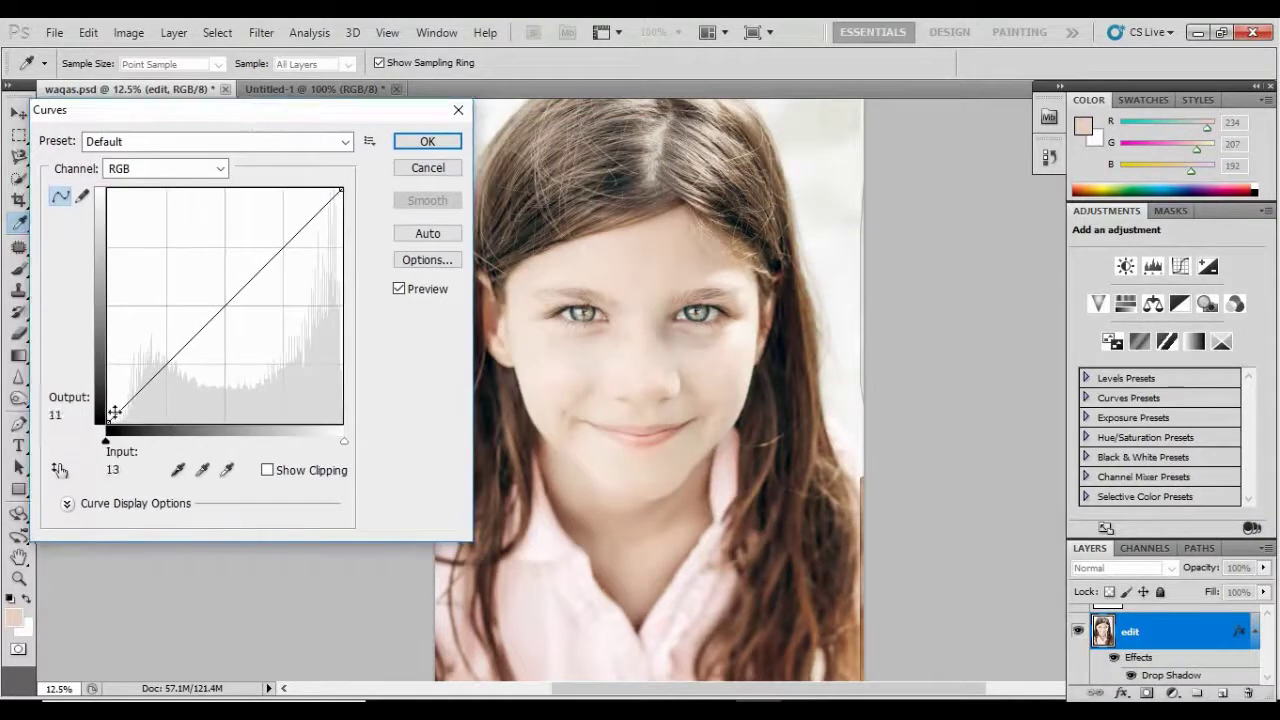
mouse_move(107, 423)
left_mouse_down()
mouse_move(240, 422)
mouse_move(109, 419)
left_mouse_up()
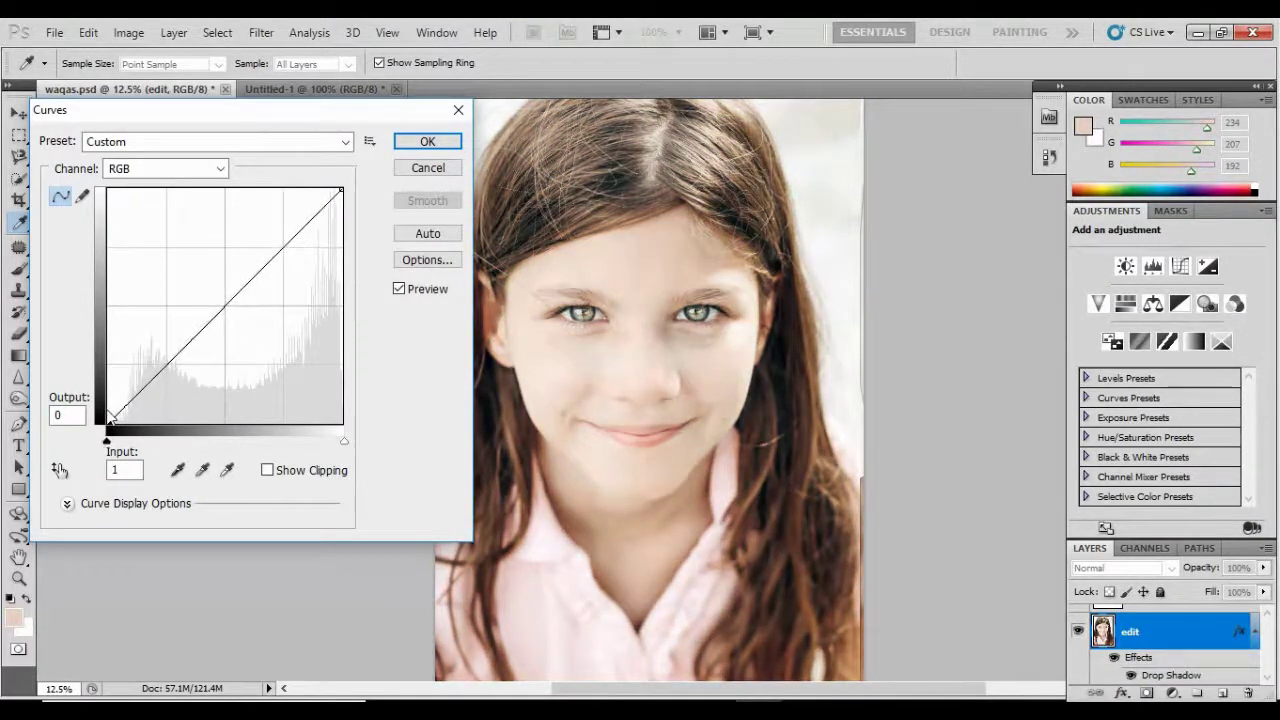
left_click(427, 141)
key("v")
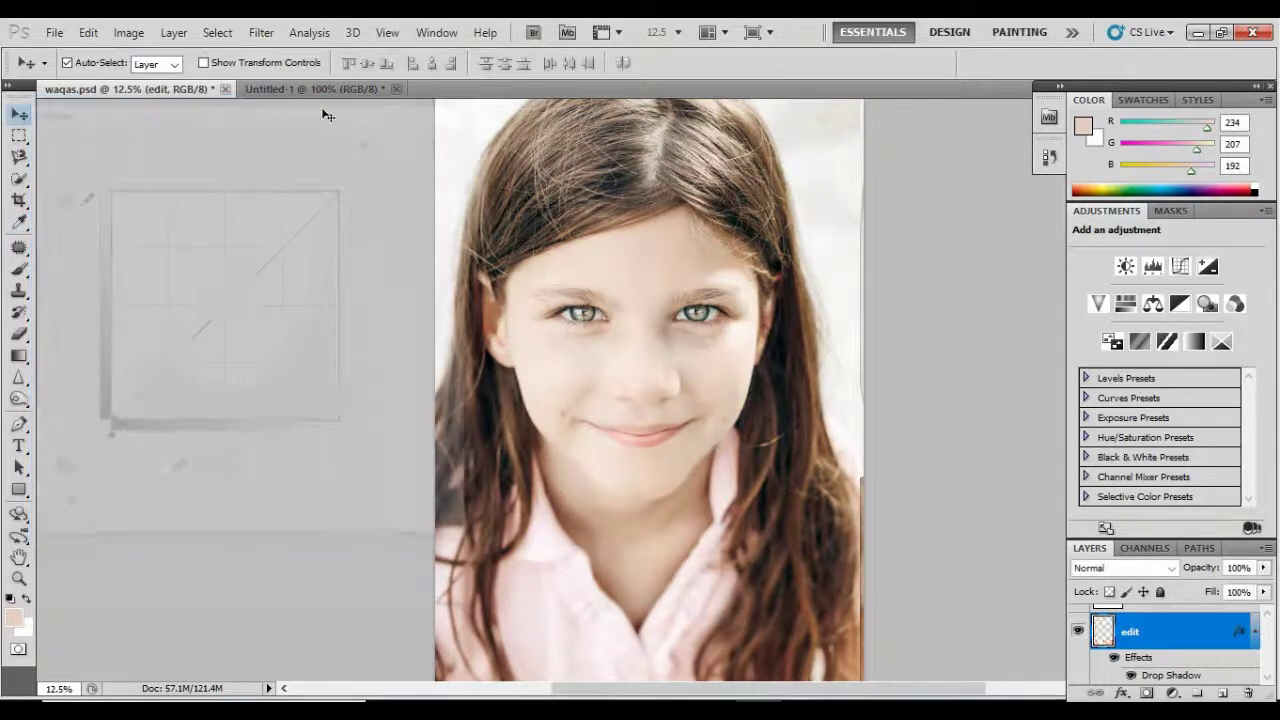
- Apply an Exposure adjustment to the edit layer with Exposure +0.03, Offset +0.0388 and Gamma Correction 0.97
left_click(131, 36)
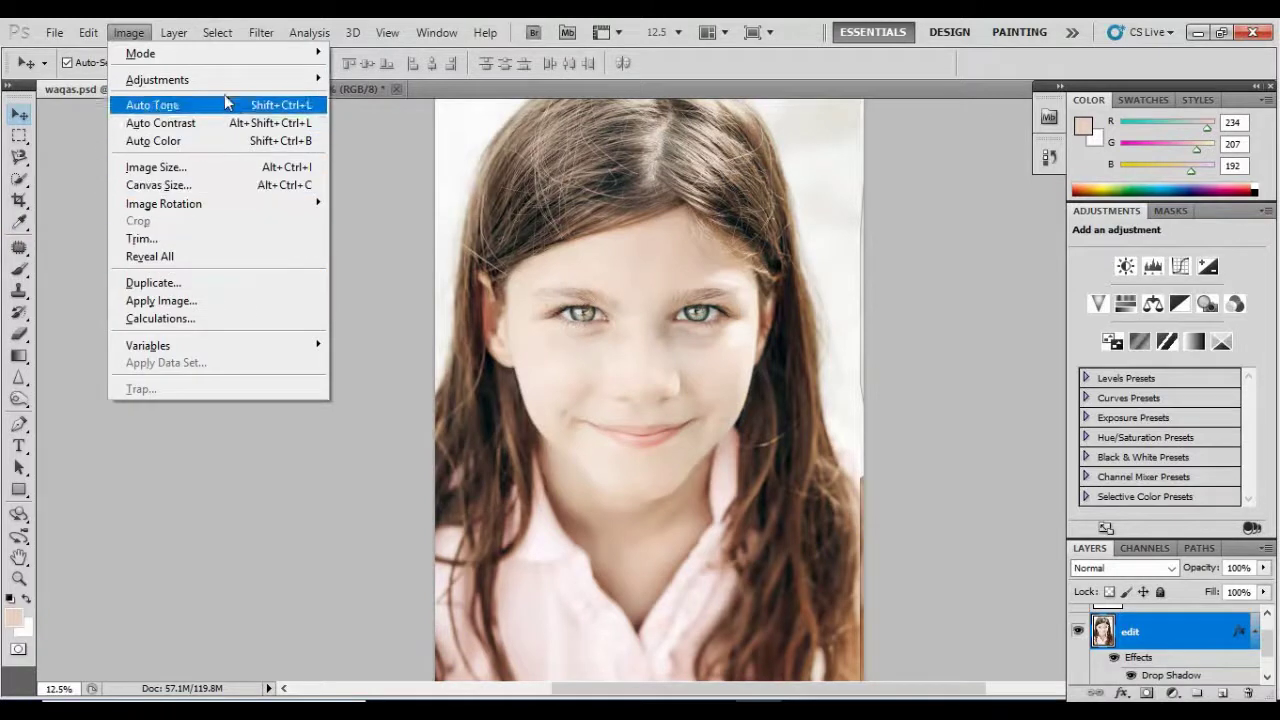
mouse_move(219, 79)
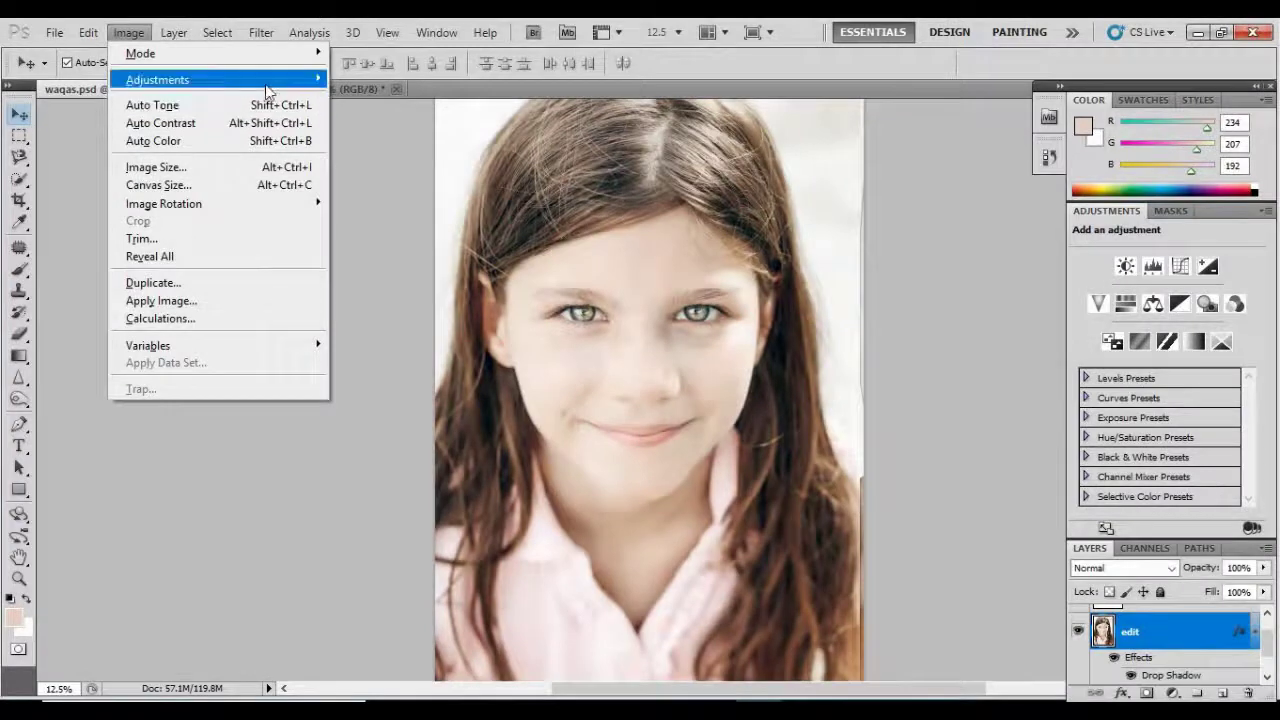
mouse_move(268, 90)
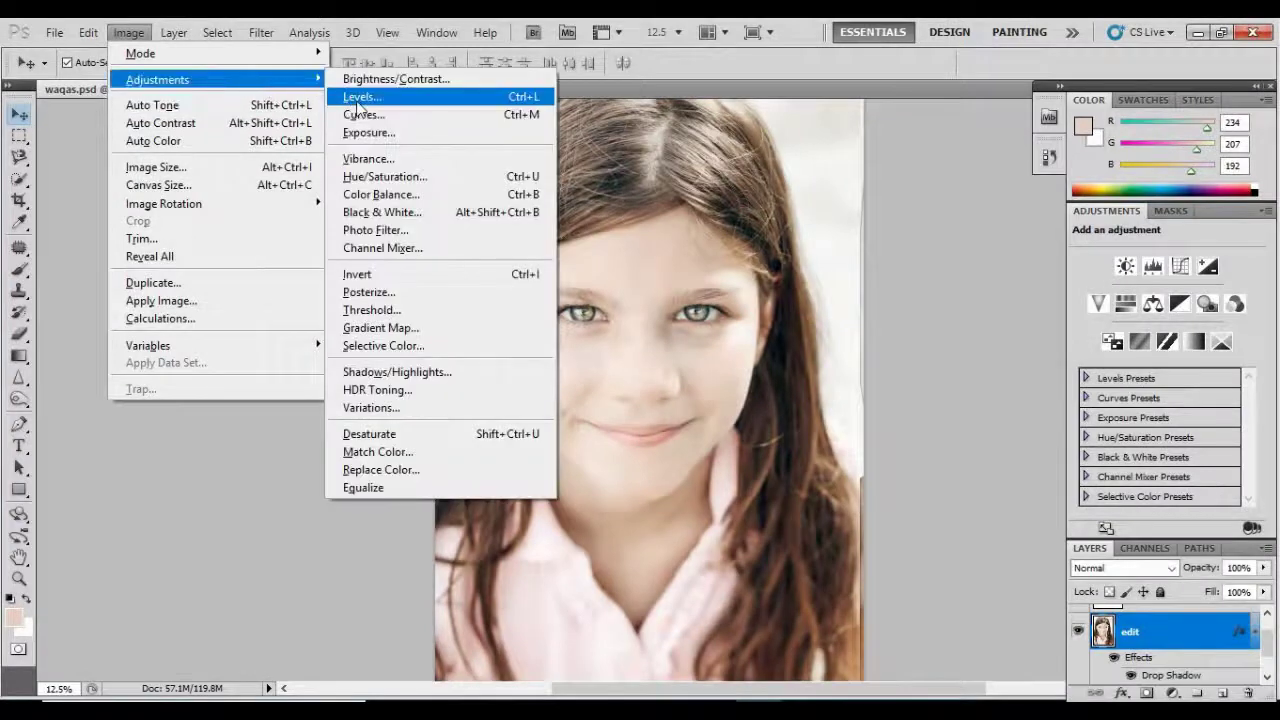
left_click(380, 135)
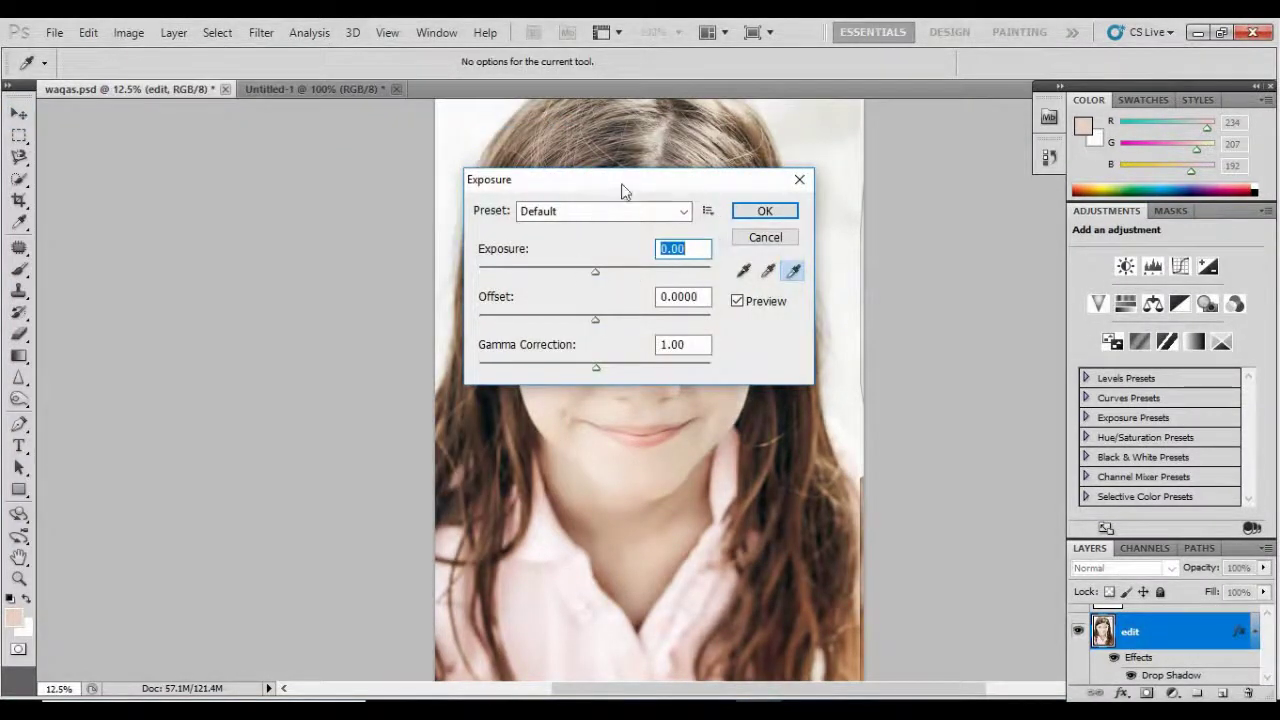
left_click_drag(621, 190, 247, 237)
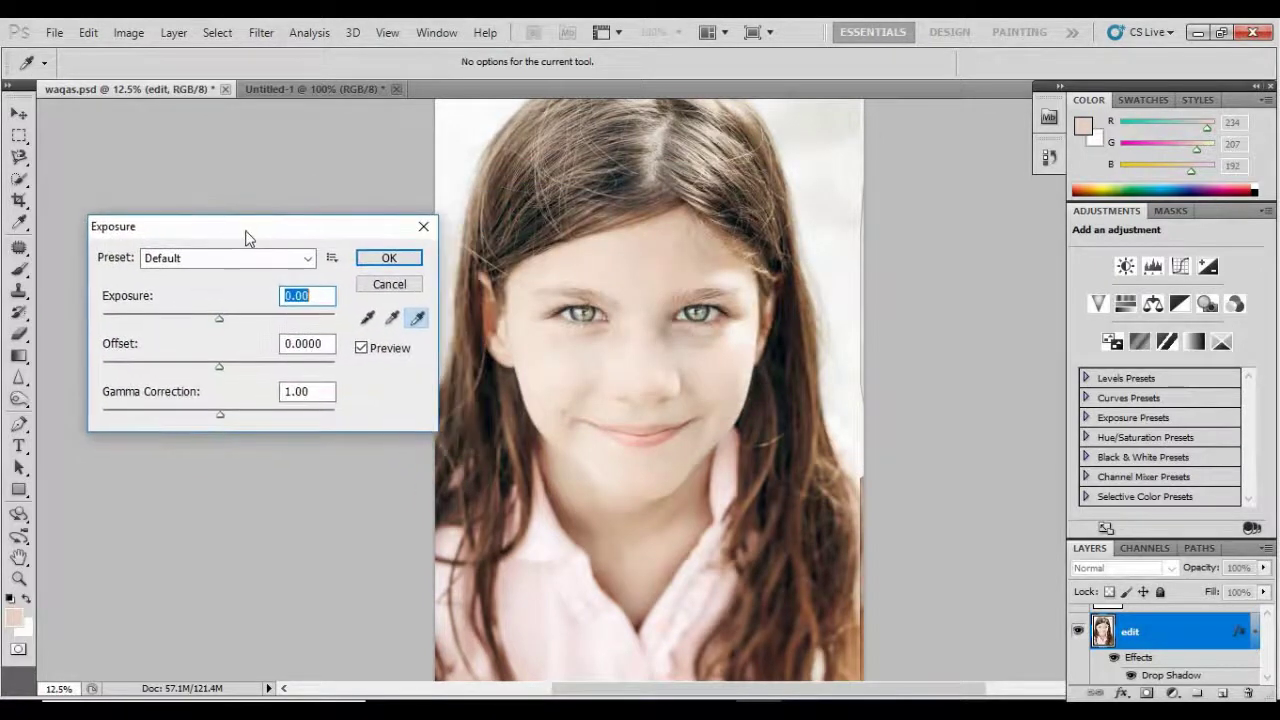
mouse_move(218, 319)
left_mouse_down()
mouse_move(194, 319)
mouse_move(220, 319)
left_mouse_up()
left_click_drag(227, 321, 219, 319)
left_click_drag(219, 366, 229, 372)
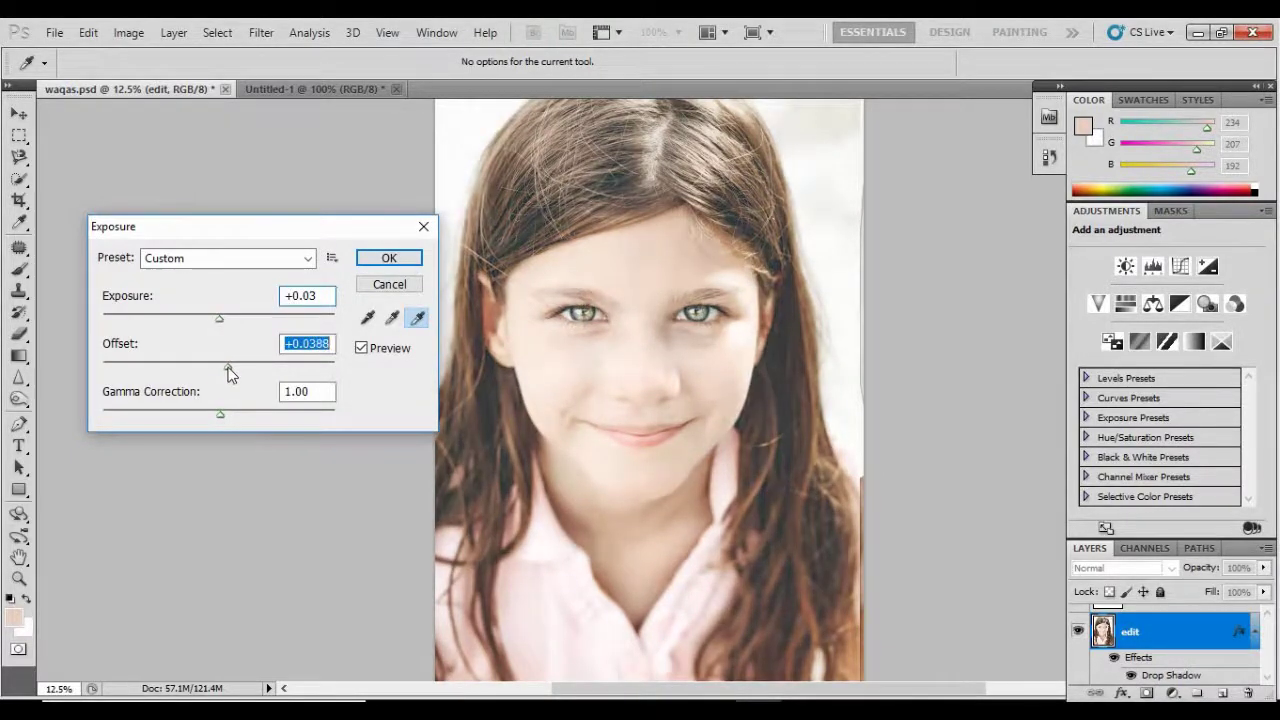
mouse_move(222, 417)
left_mouse_down()
mouse_move(235, 418)
mouse_move(222, 418)
left_mouse_up()
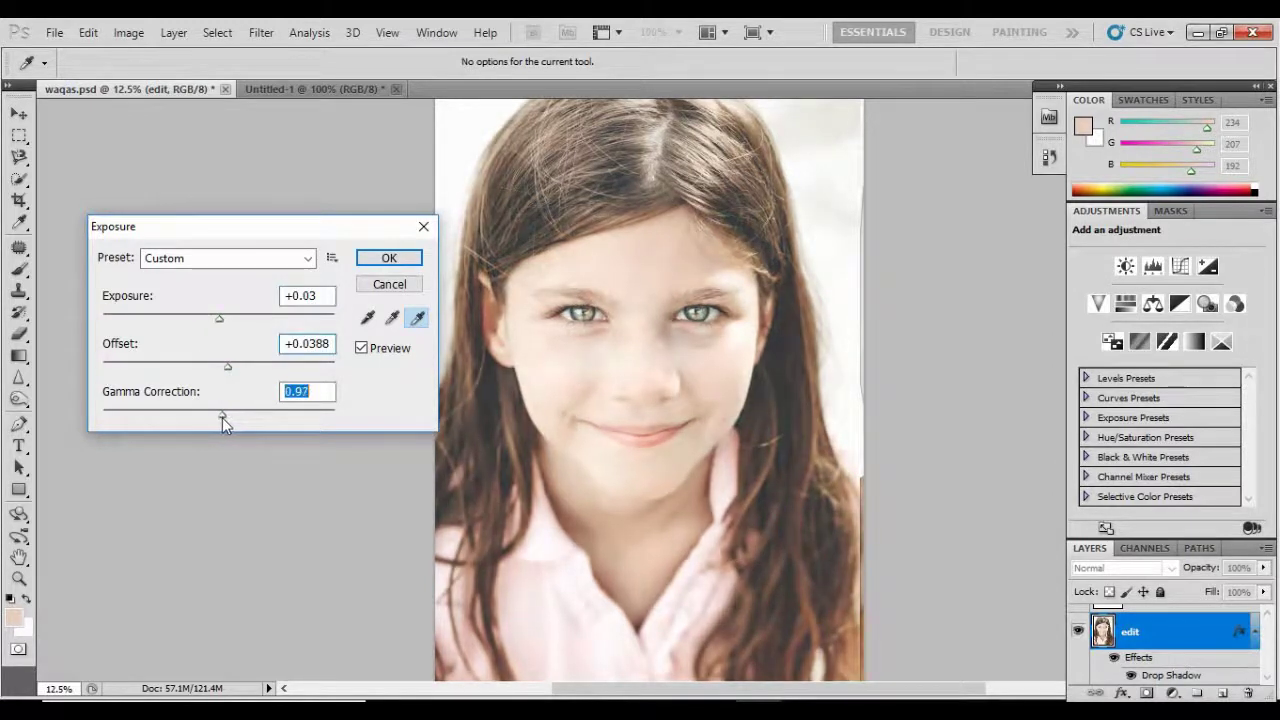
left_click(389, 258)
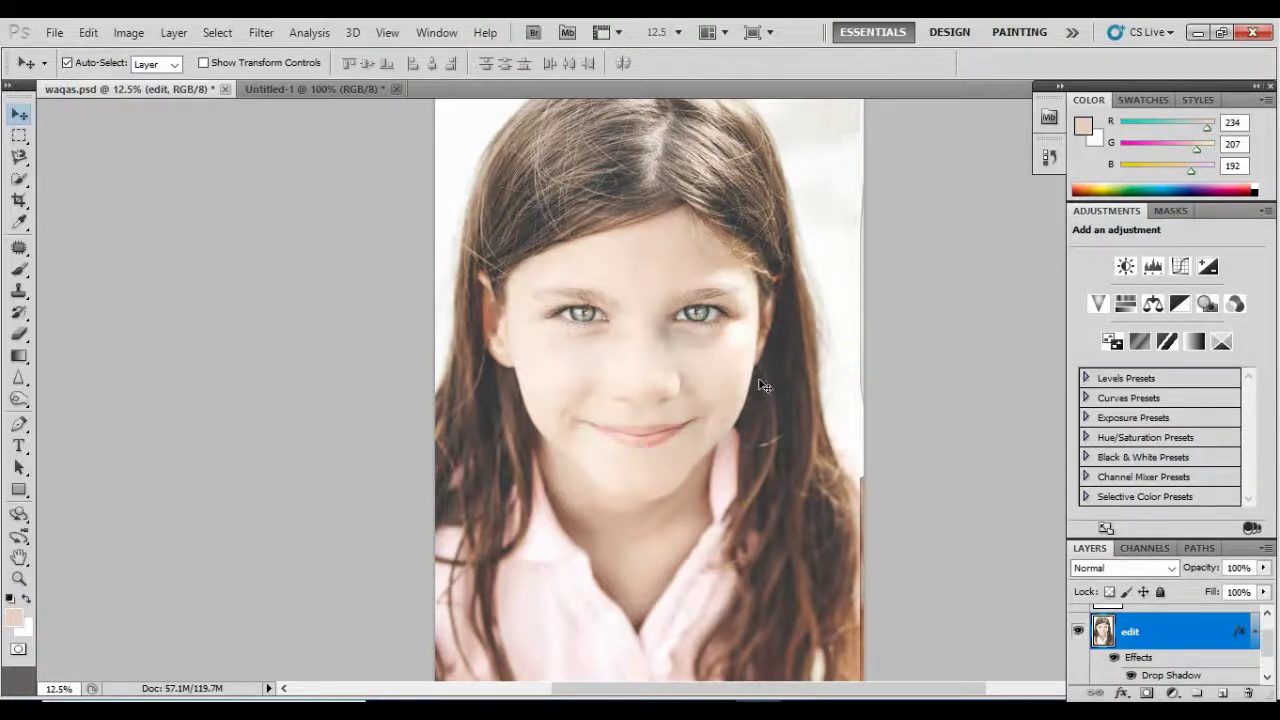
- Save the retouched portrait in waqas.psd
right_click(687, 258)
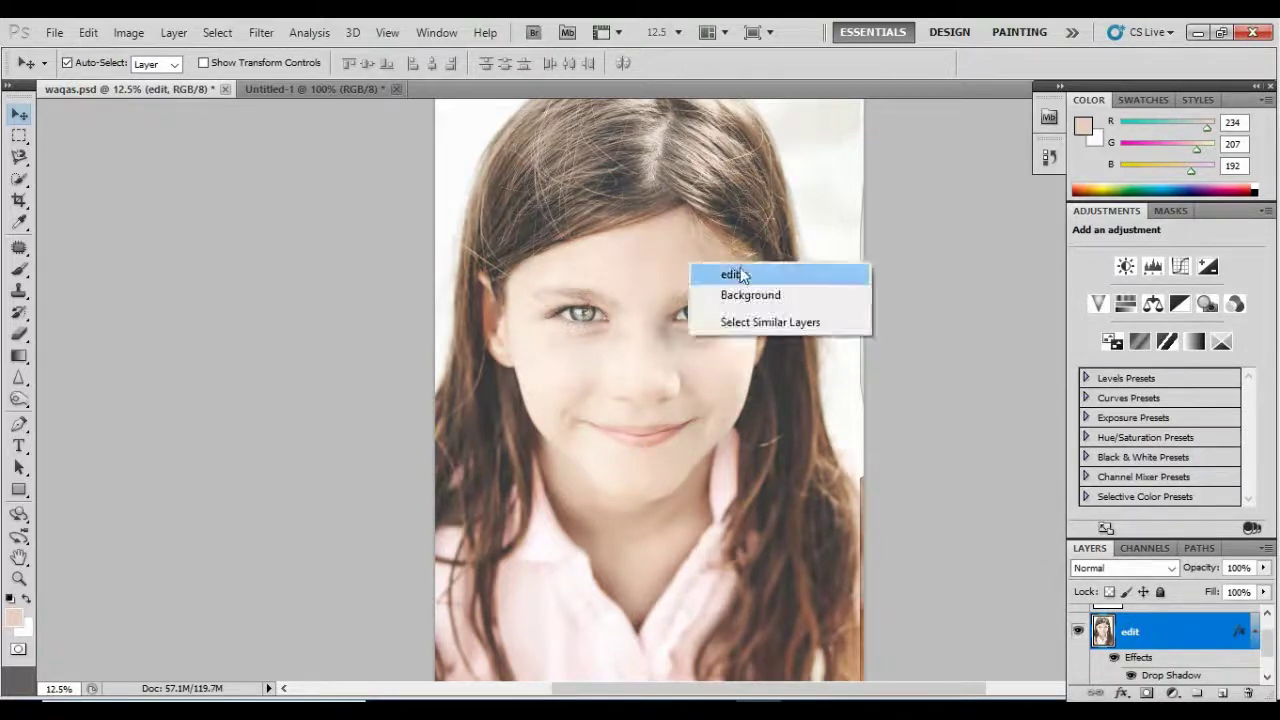
left_click(349, 255)
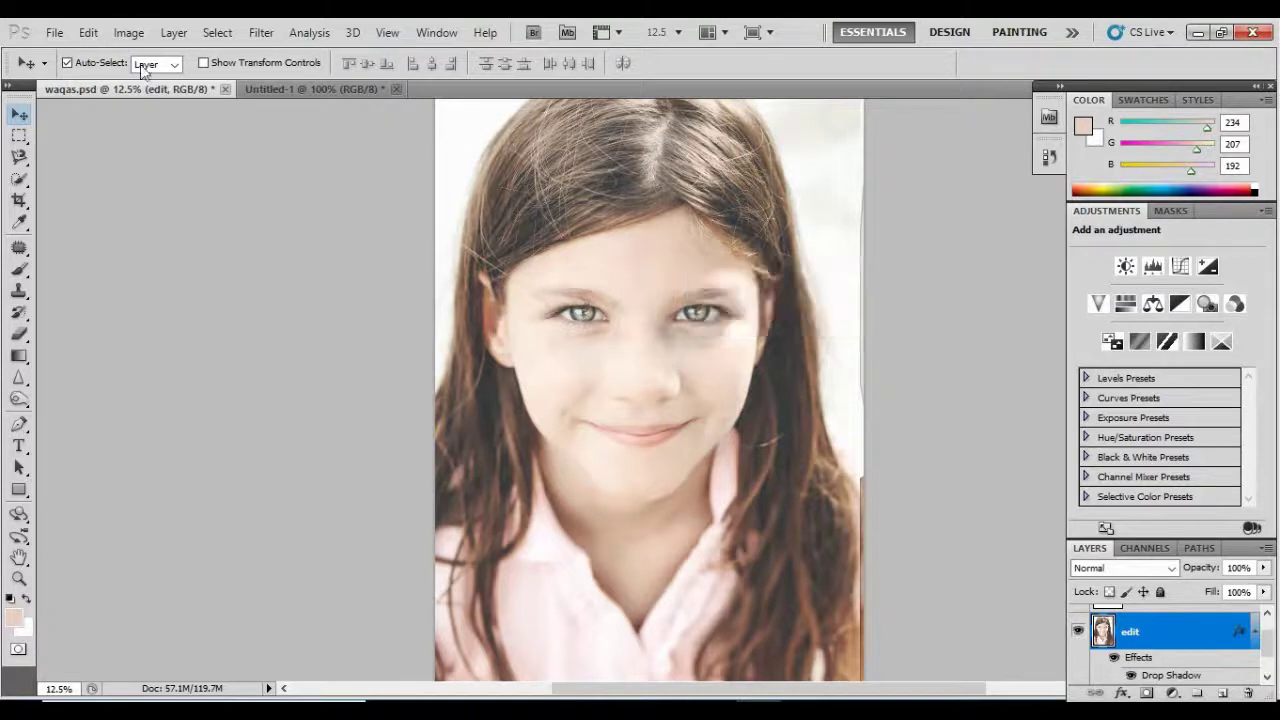
left_click(55, 33)
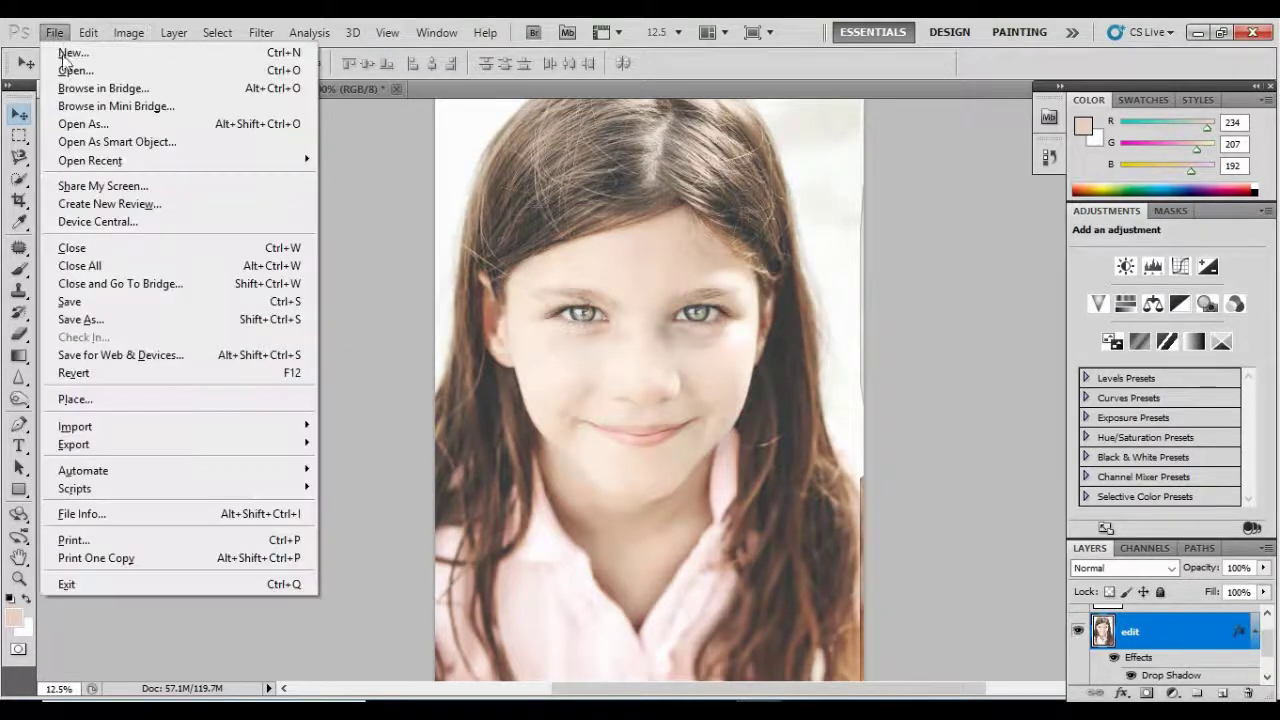
left_click(90, 303)
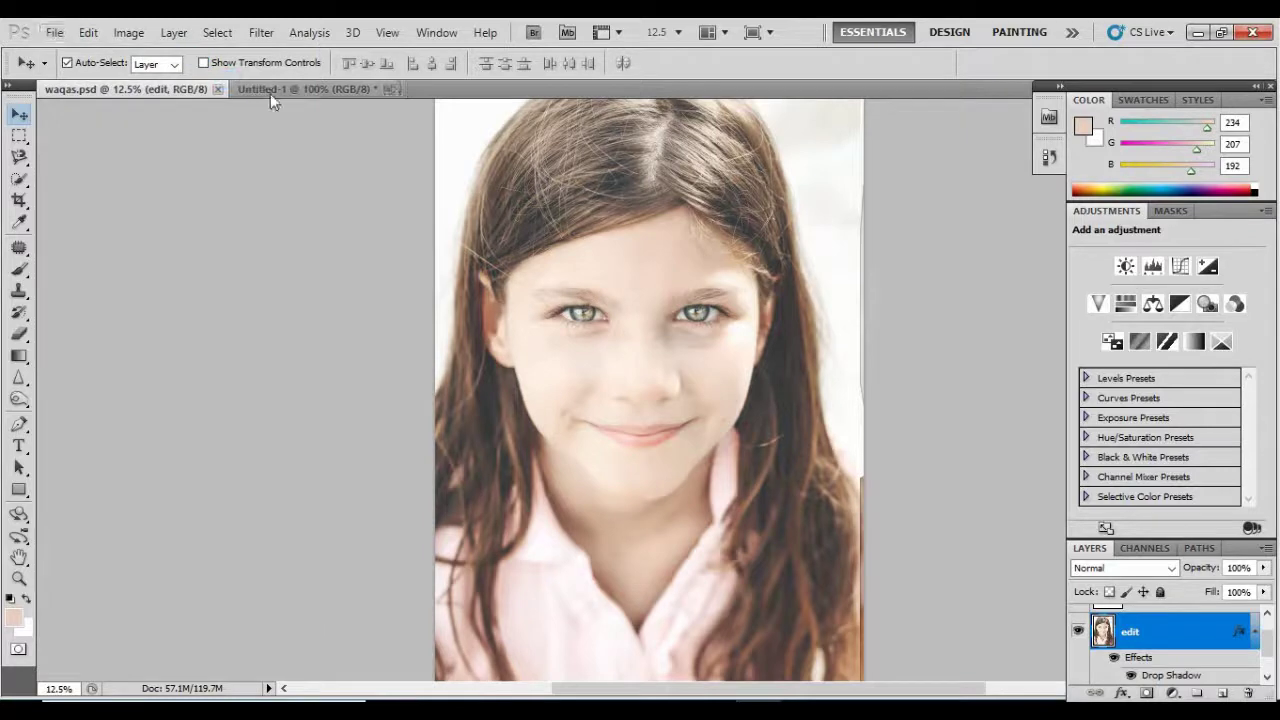
- Return to the retouched portrait from the desktop and capture it as a PNG image named wwww
left_click(1200, 33)
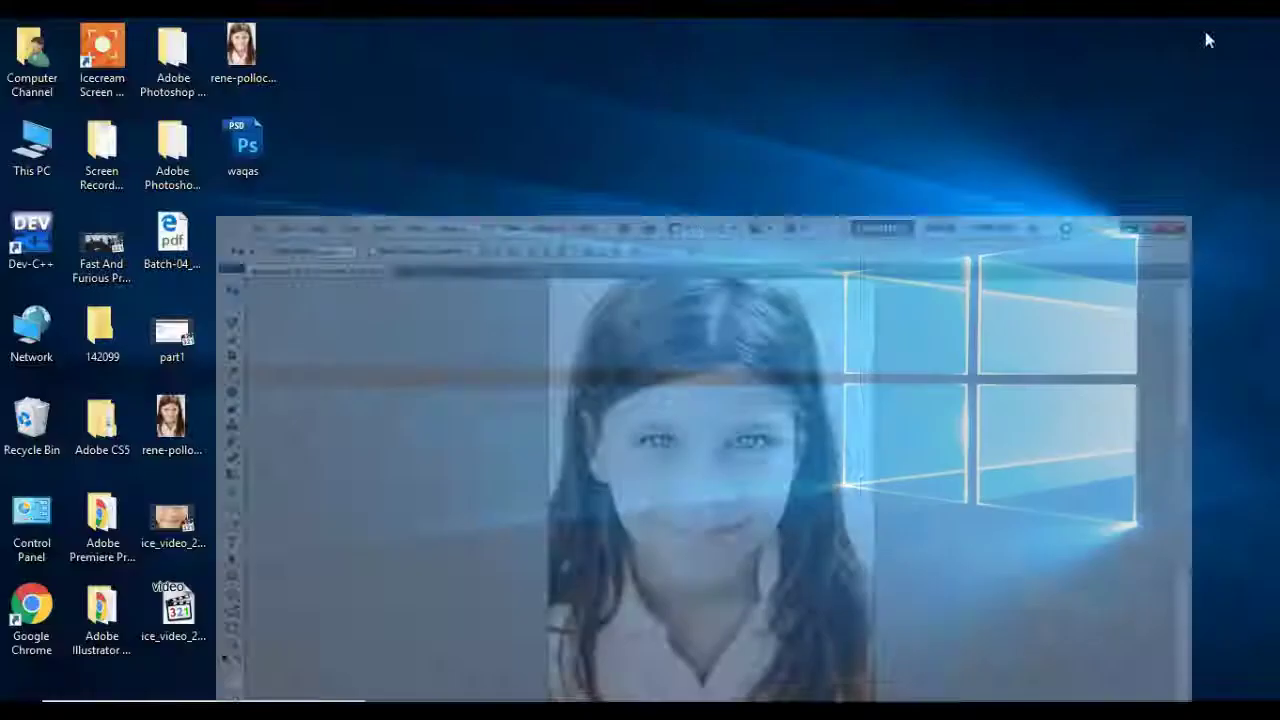
double_click(245, 60)
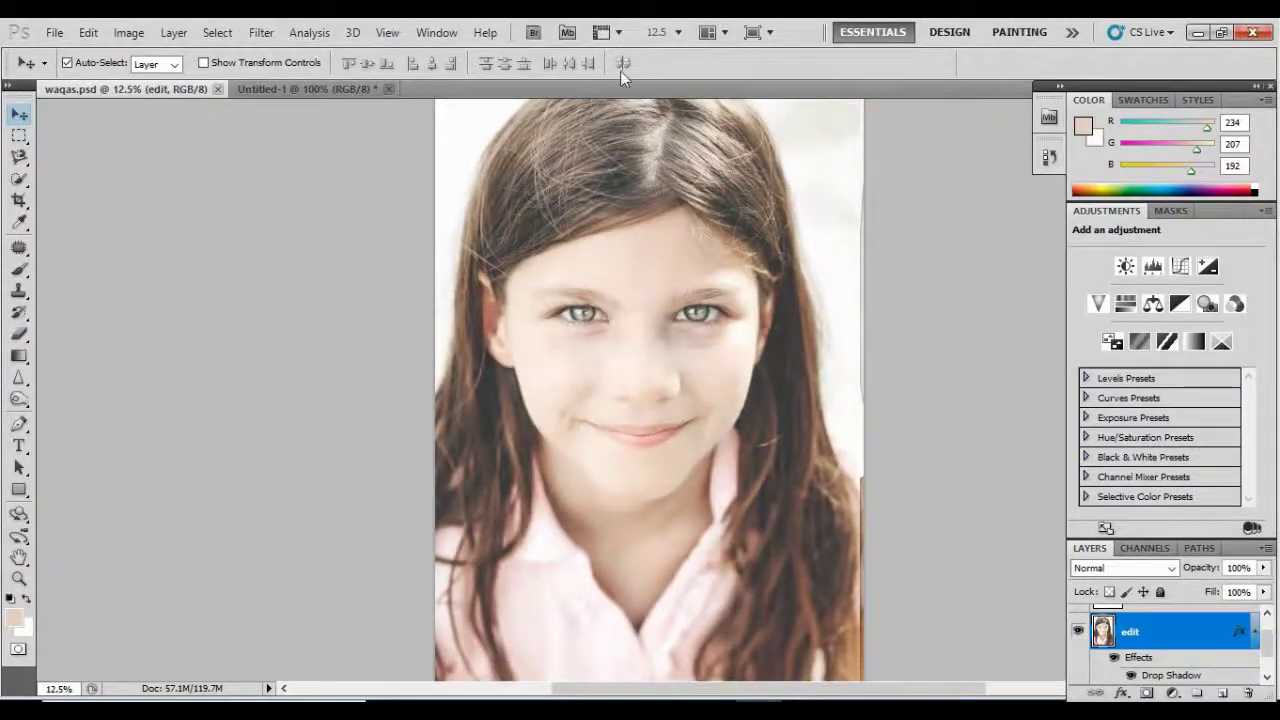
key("ctrl+v")
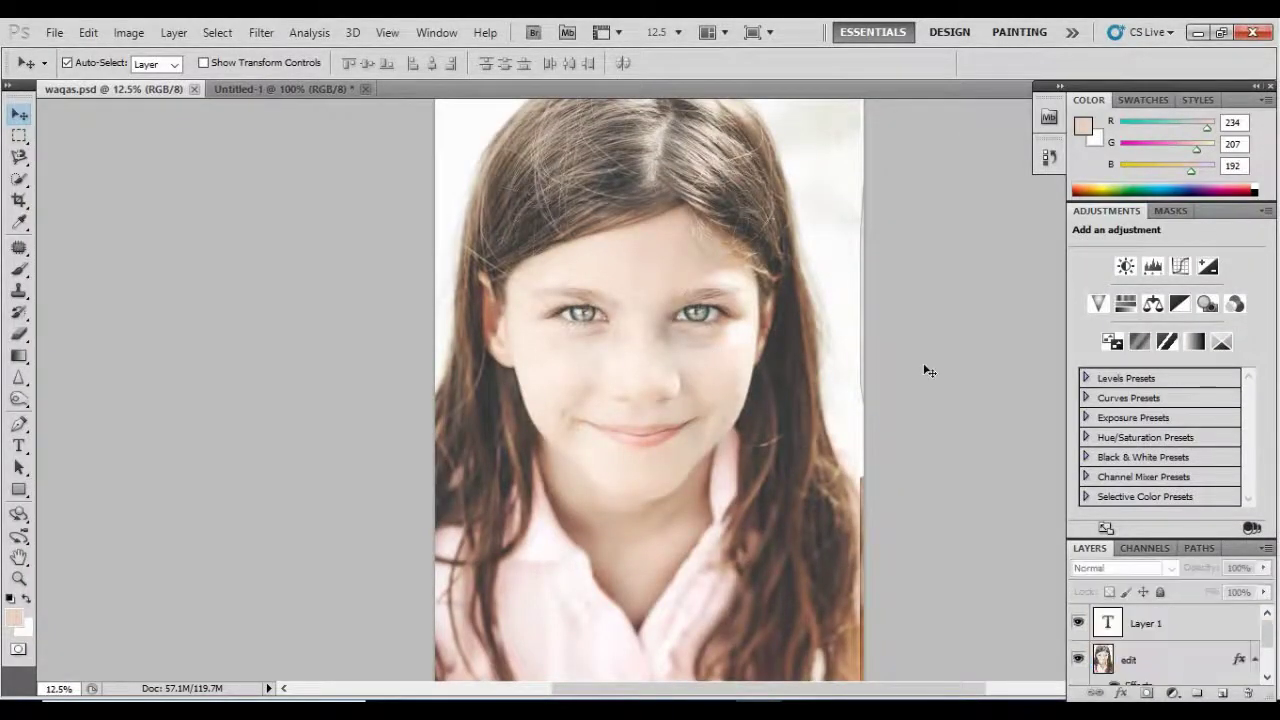
left_click_drag(652, 316, 687, 305)
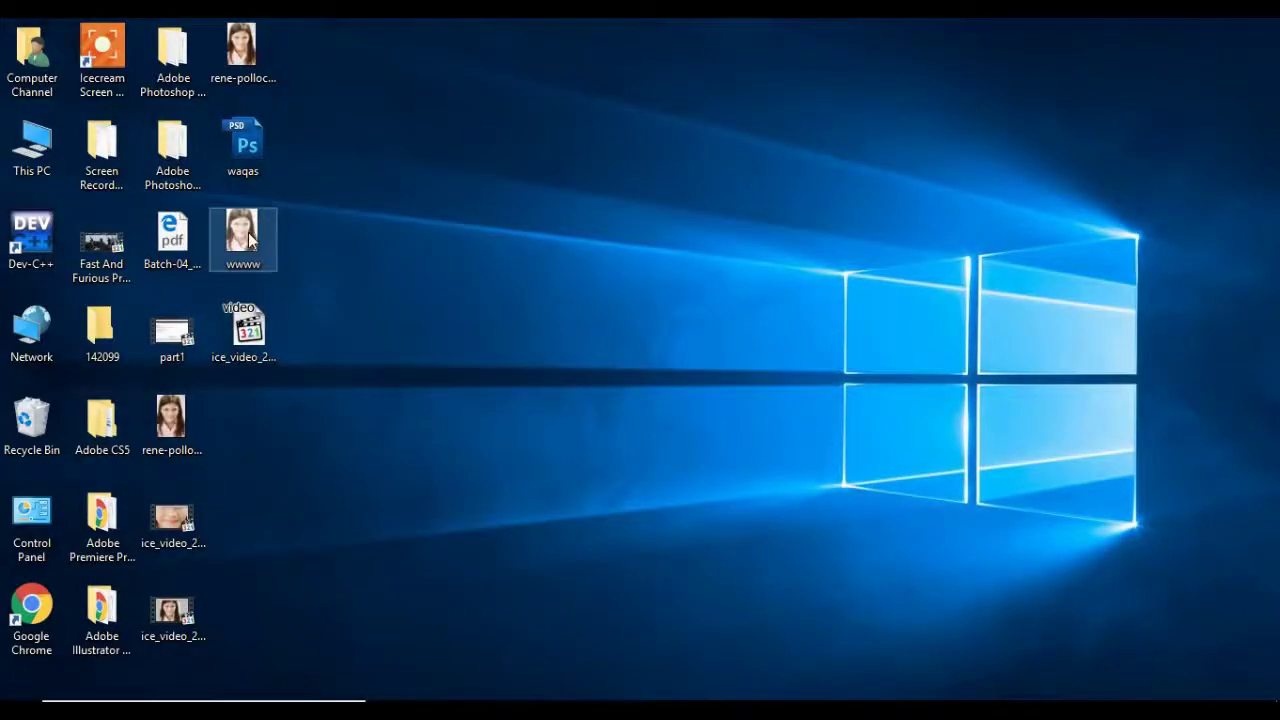
- Compare the original portrait, the earlier edited JPG and wwww.PNG from the desktop in the Photos viewer
double_click(172, 417)
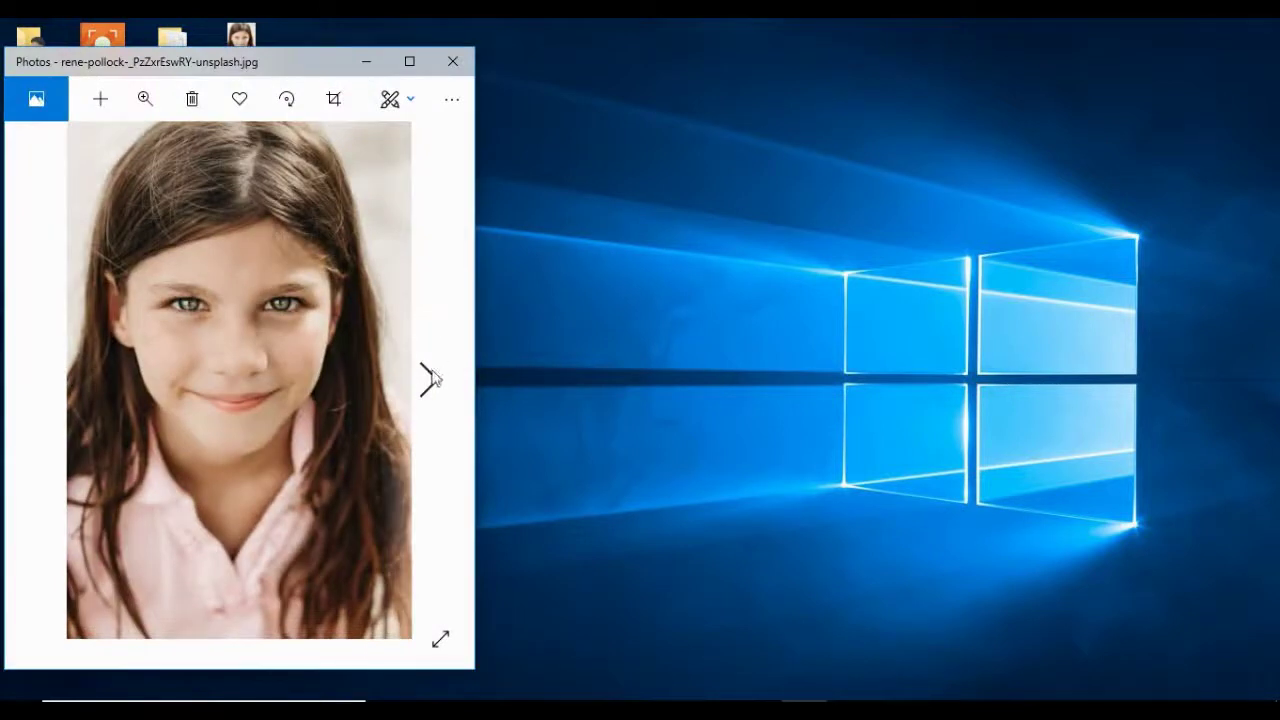
left_click(410, 62)
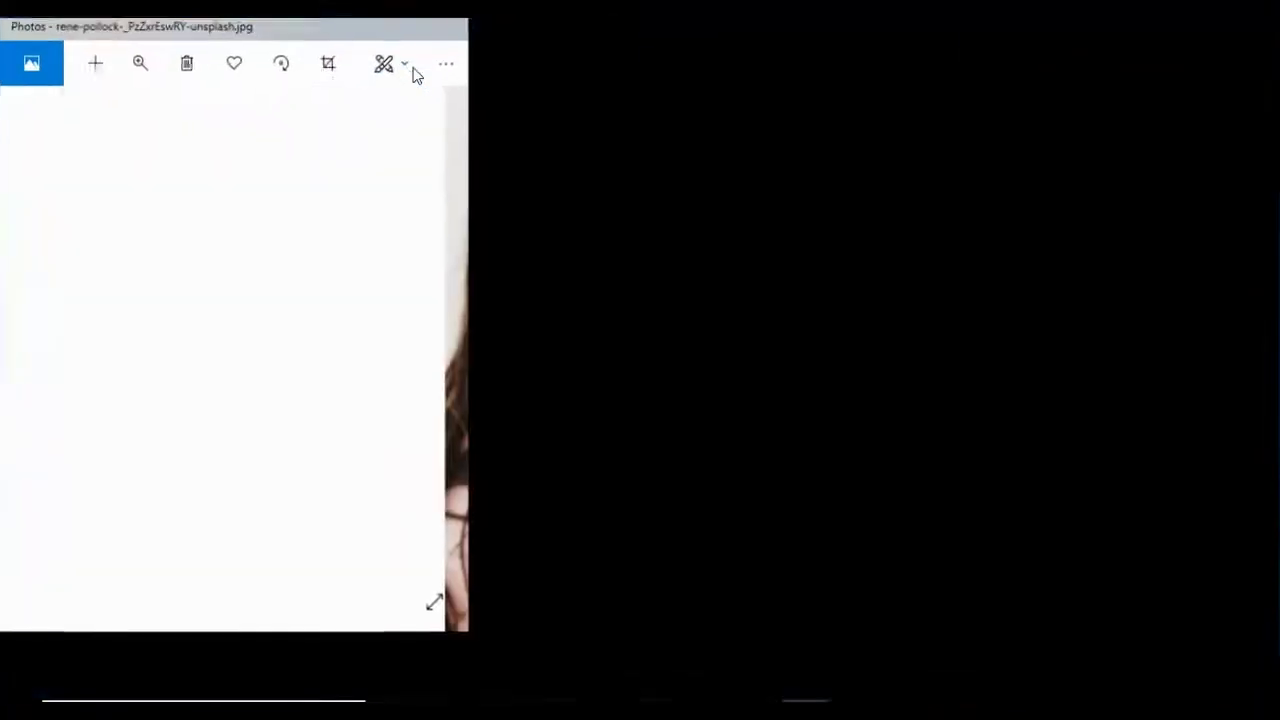
left_click(1235, 382)
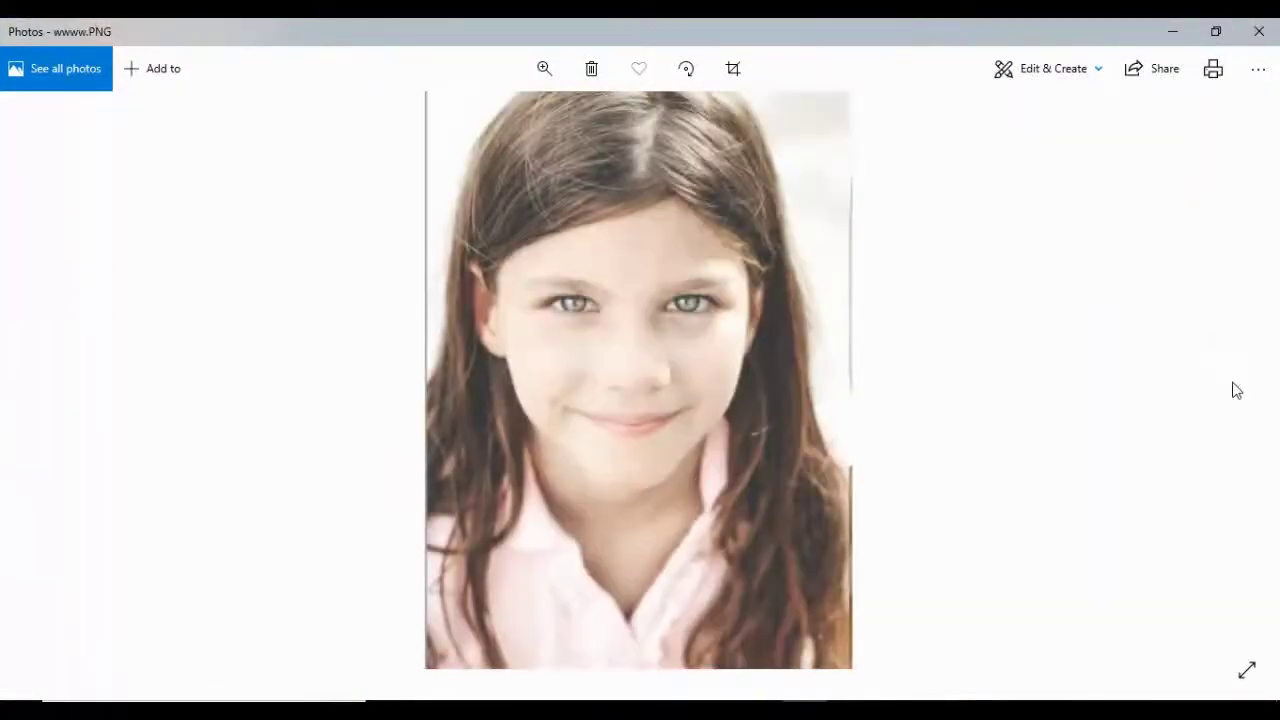
left_click(1259, 31)
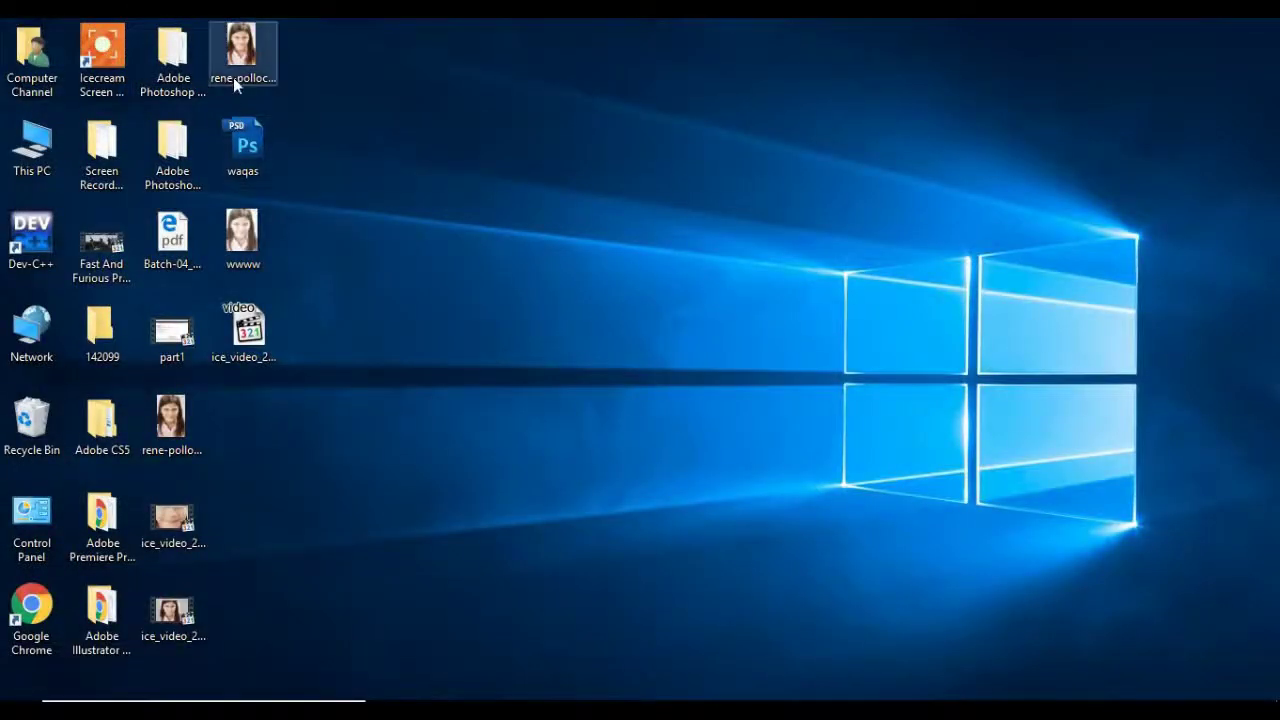
double_click(238, 42)
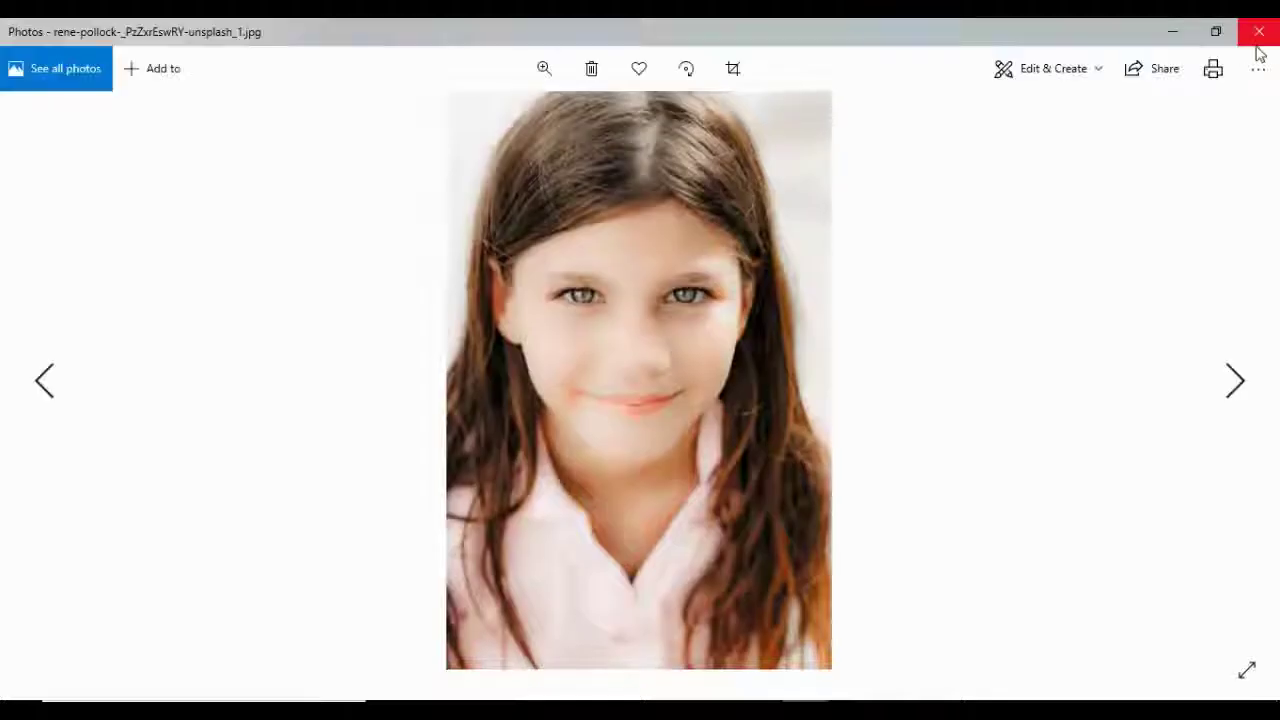
left_click(1259, 31)
double_click(244, 225)
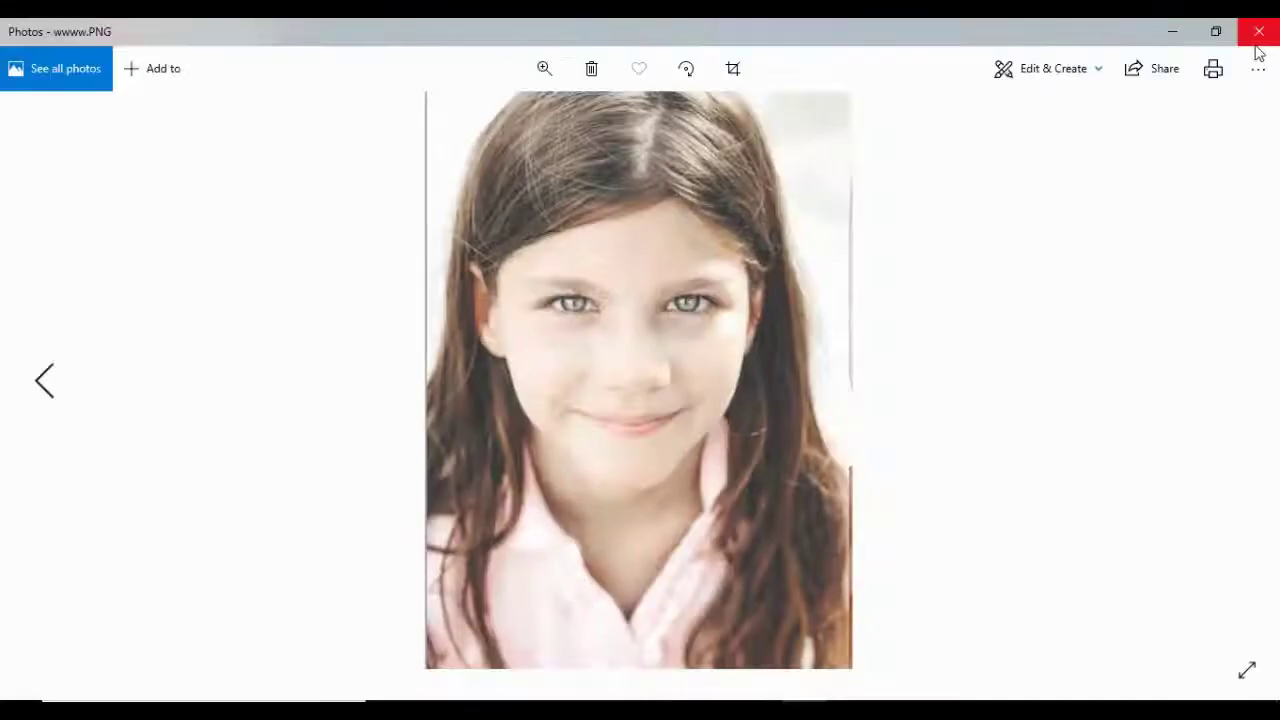
left_click(1257, 44)
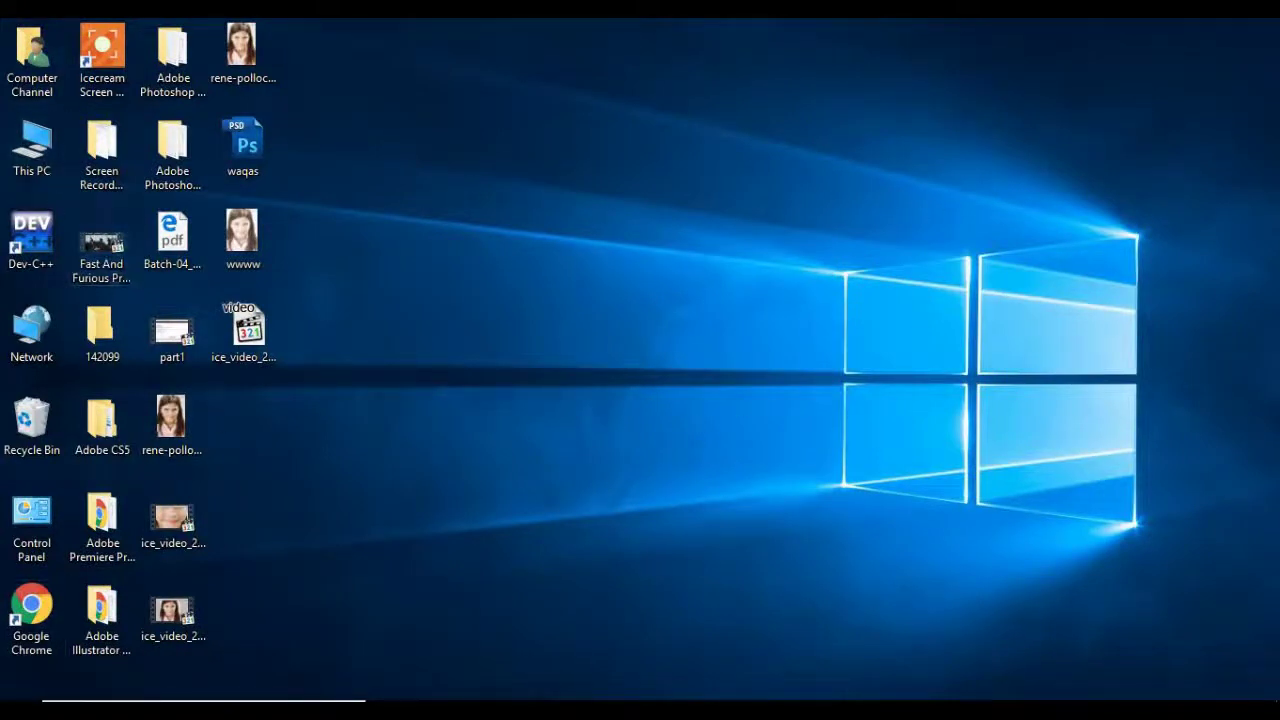
- Open Word 2013 and create a blank document
key("super")
type("wor")
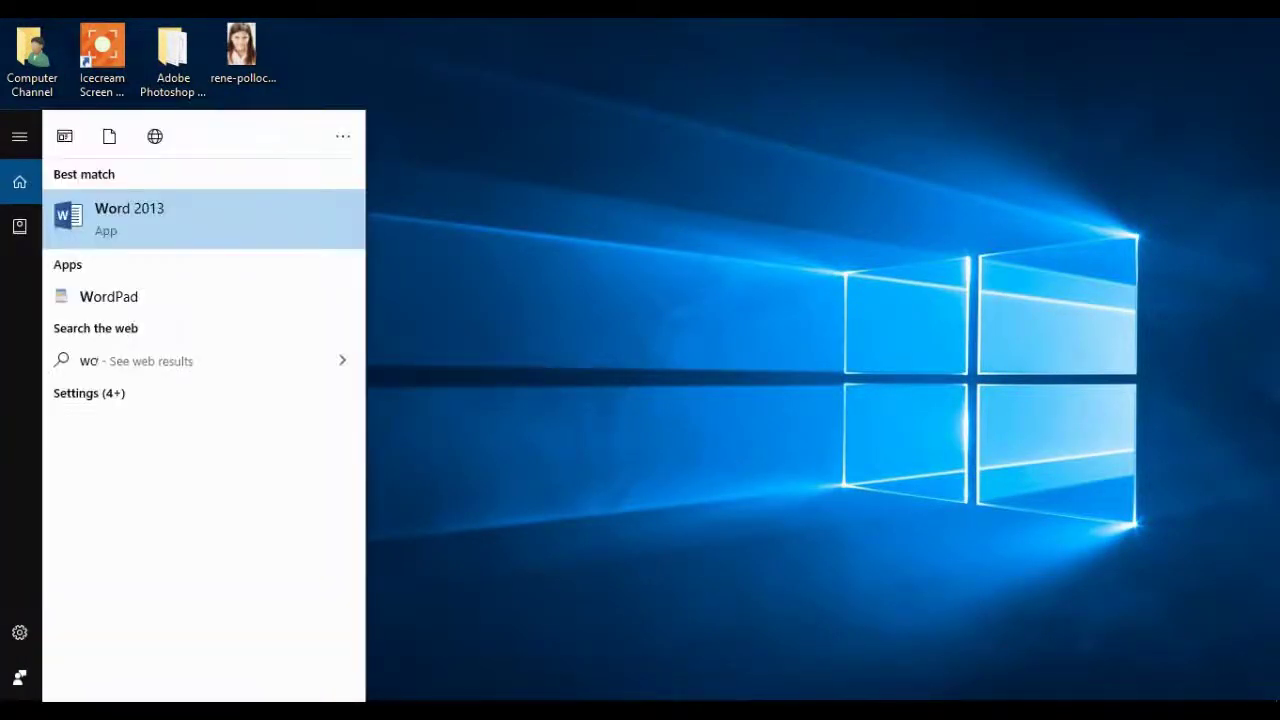
left_click(171, 226)
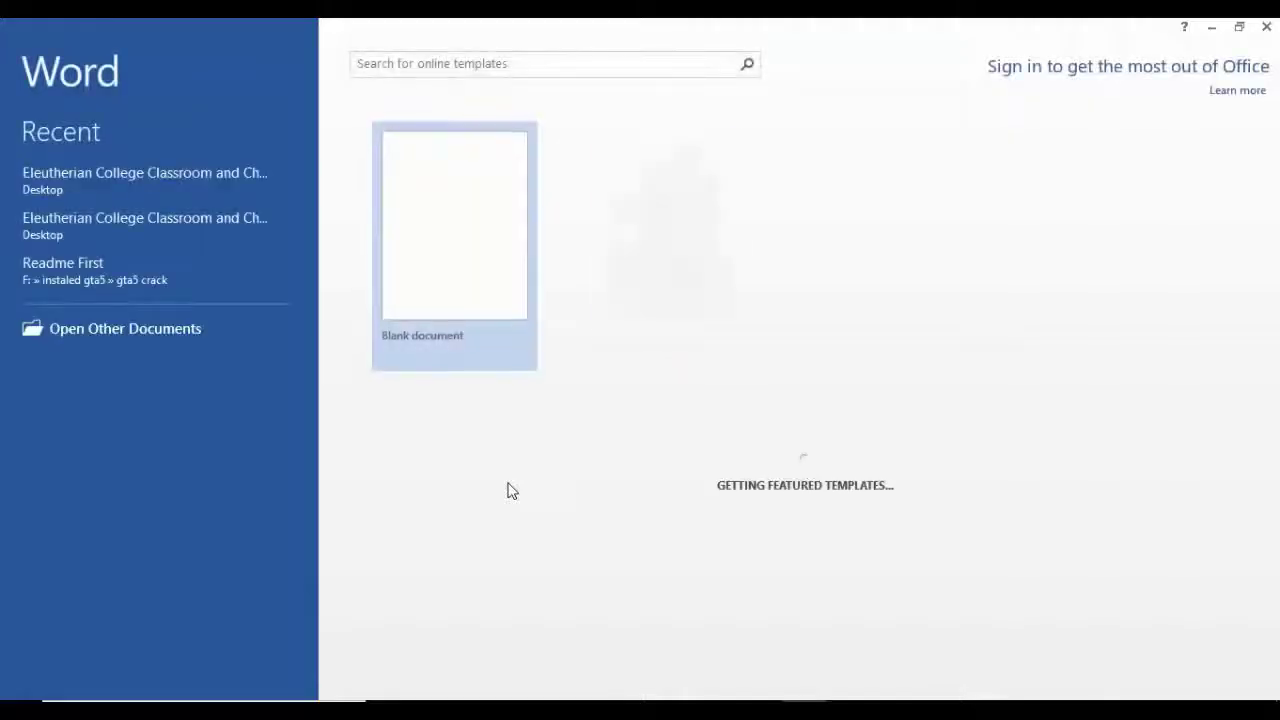
left_click(436, 254)
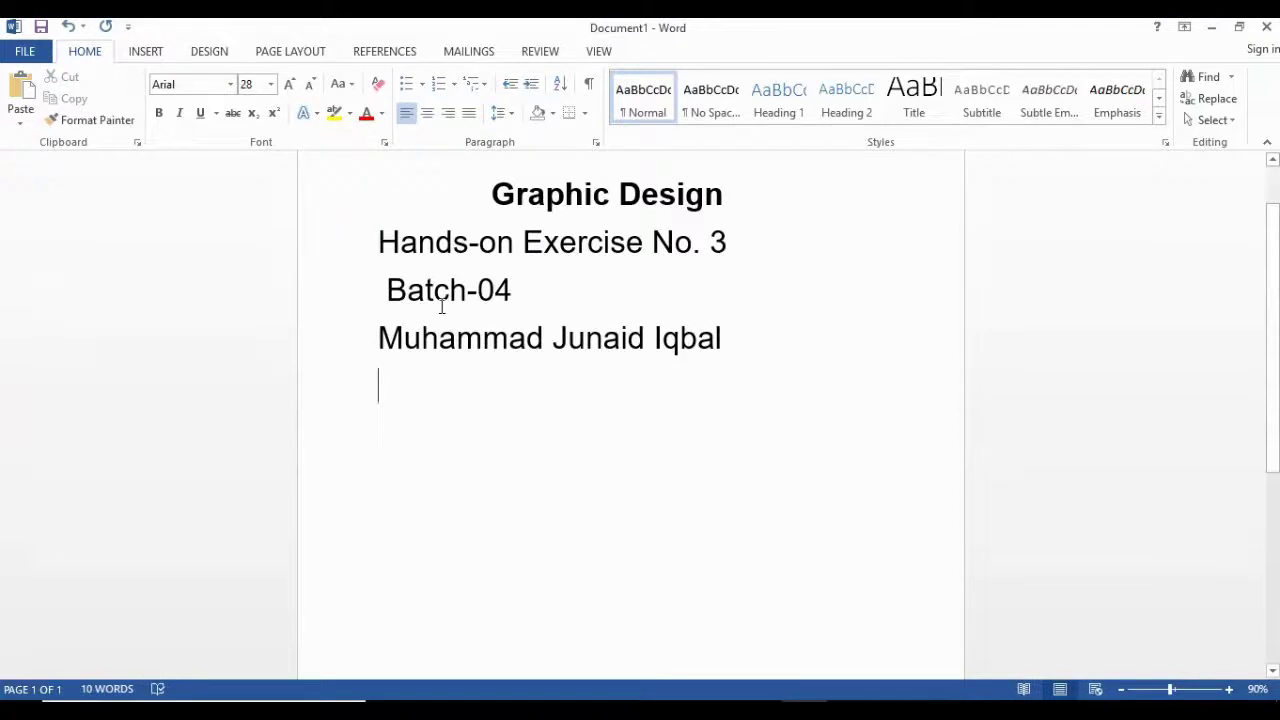
- Start inserting pictures below the exercise heading and browse to the Screenshots folder in an enlarged file dialog
left_click(146, 51)
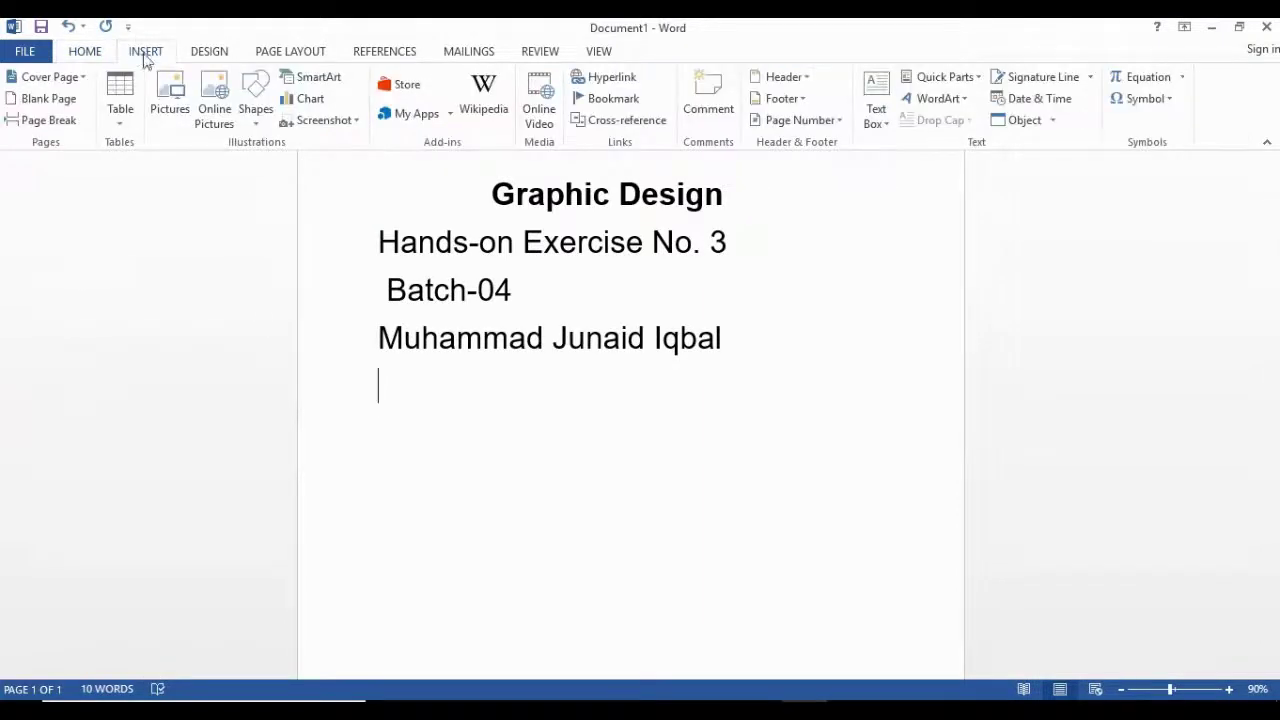
left_click(168, 112)
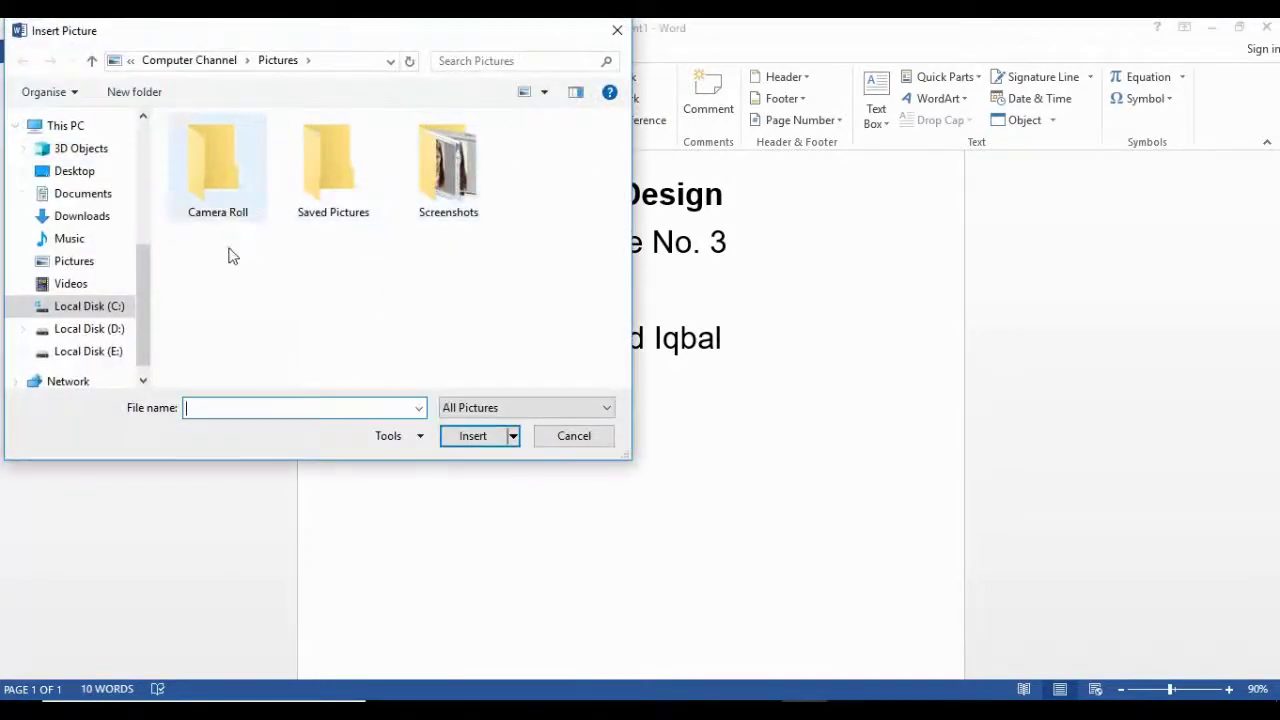
double_click(449, 175)
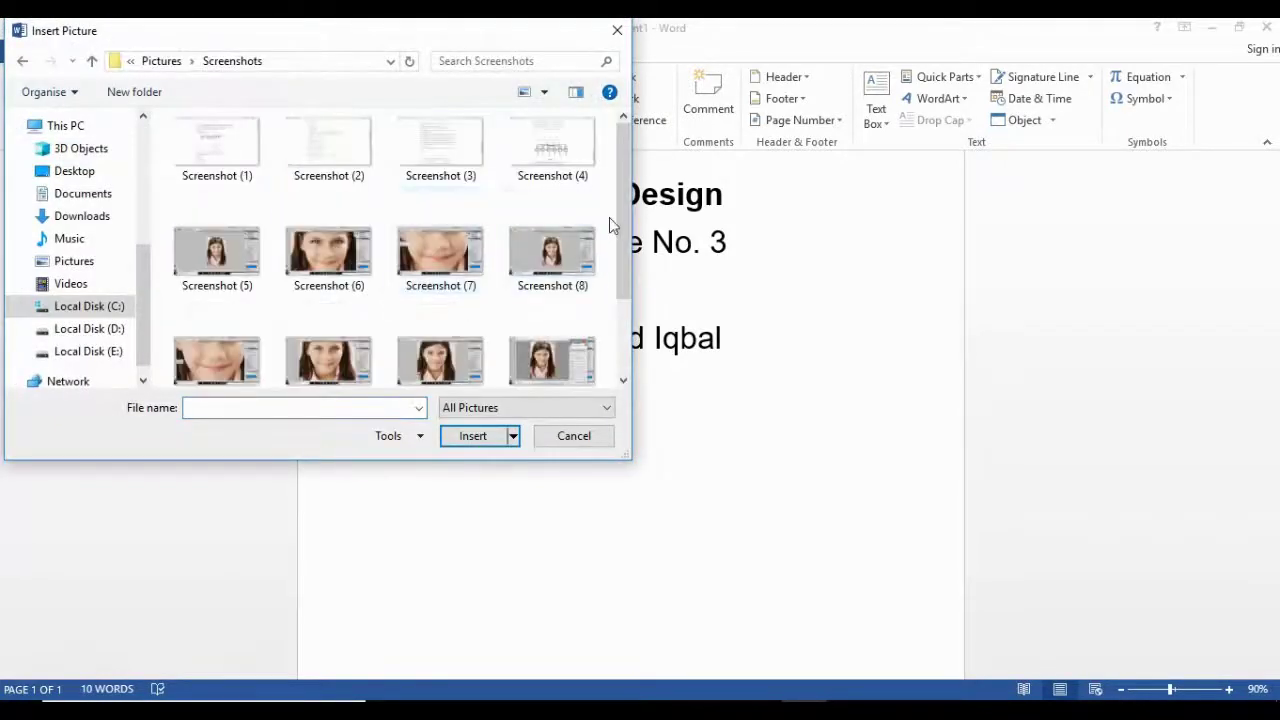
double_click(531, 36)
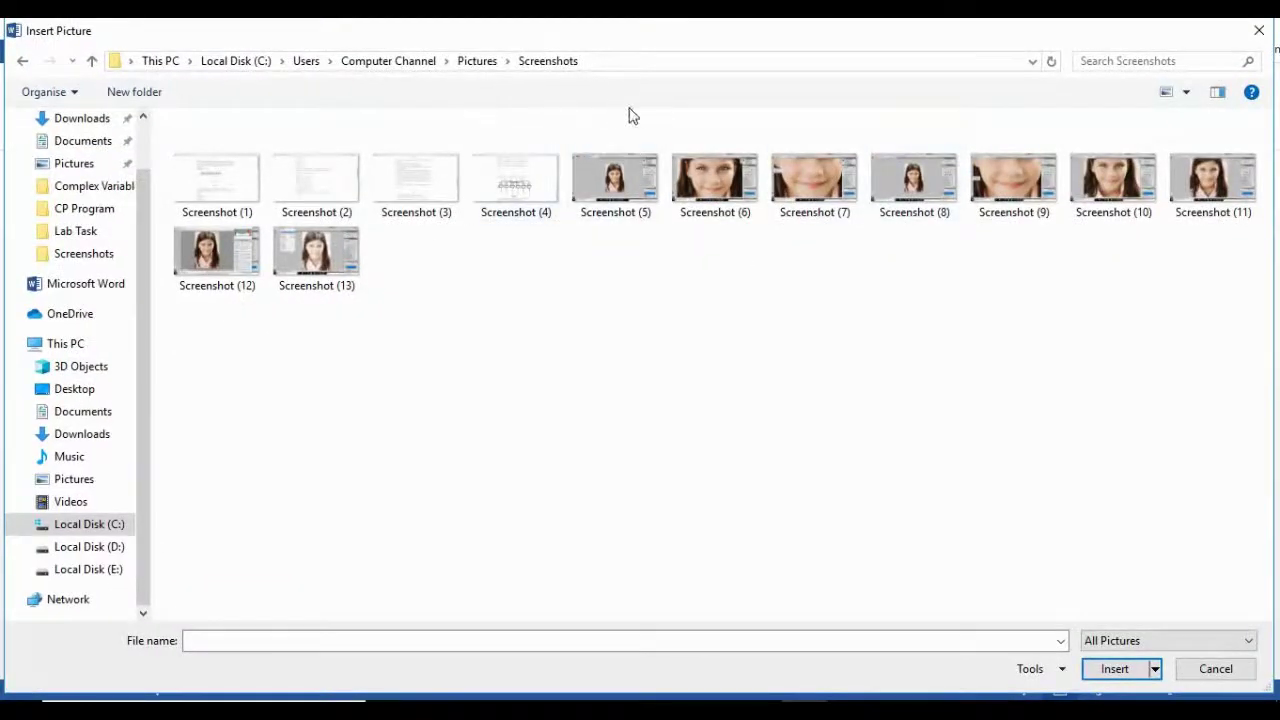
left_click(581, 137)
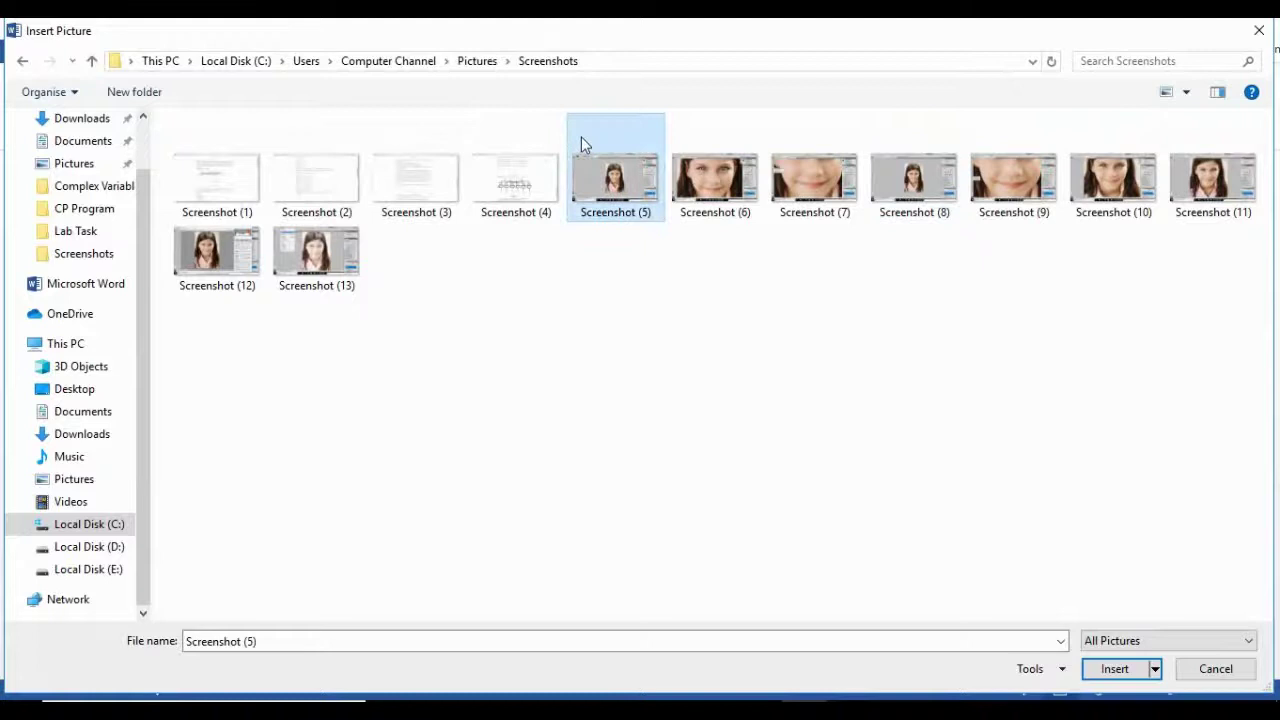
left_click(700, 183, "ctrl")
left_click(815, 198, "ctrl")
left_click(908, 203, "ctrl")
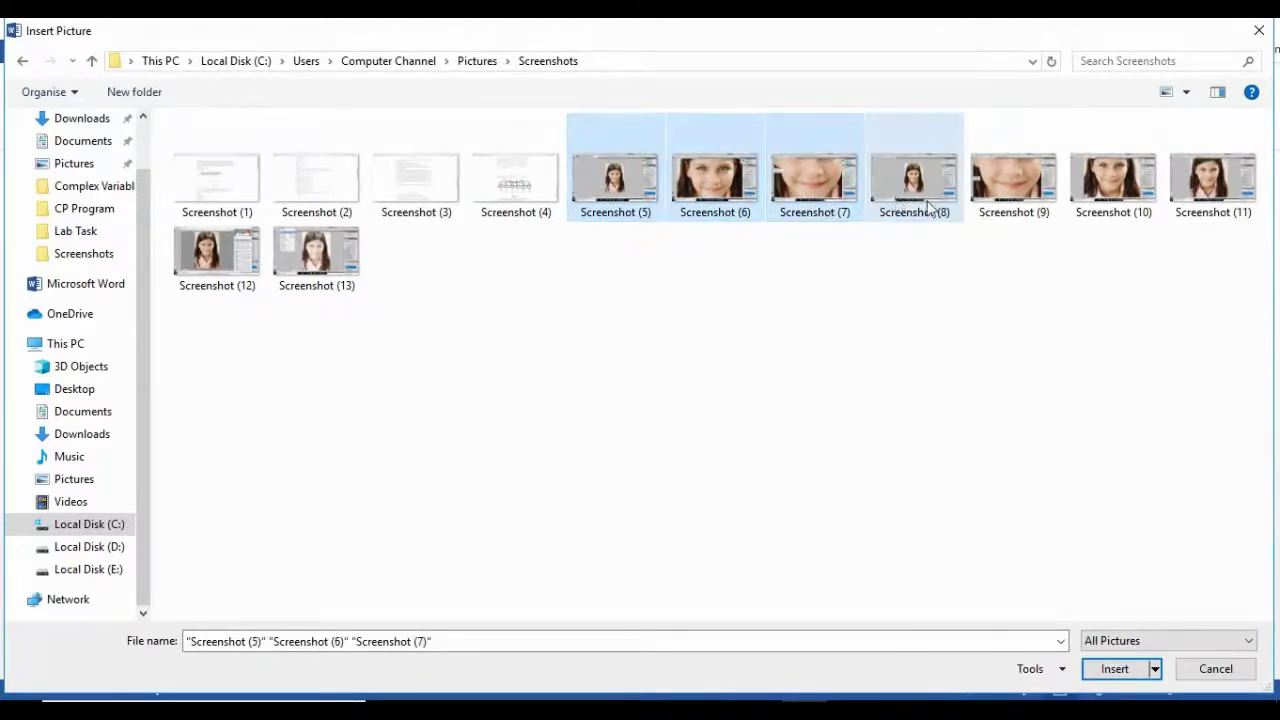
key("ctrl+c")
key("ctrl+v")
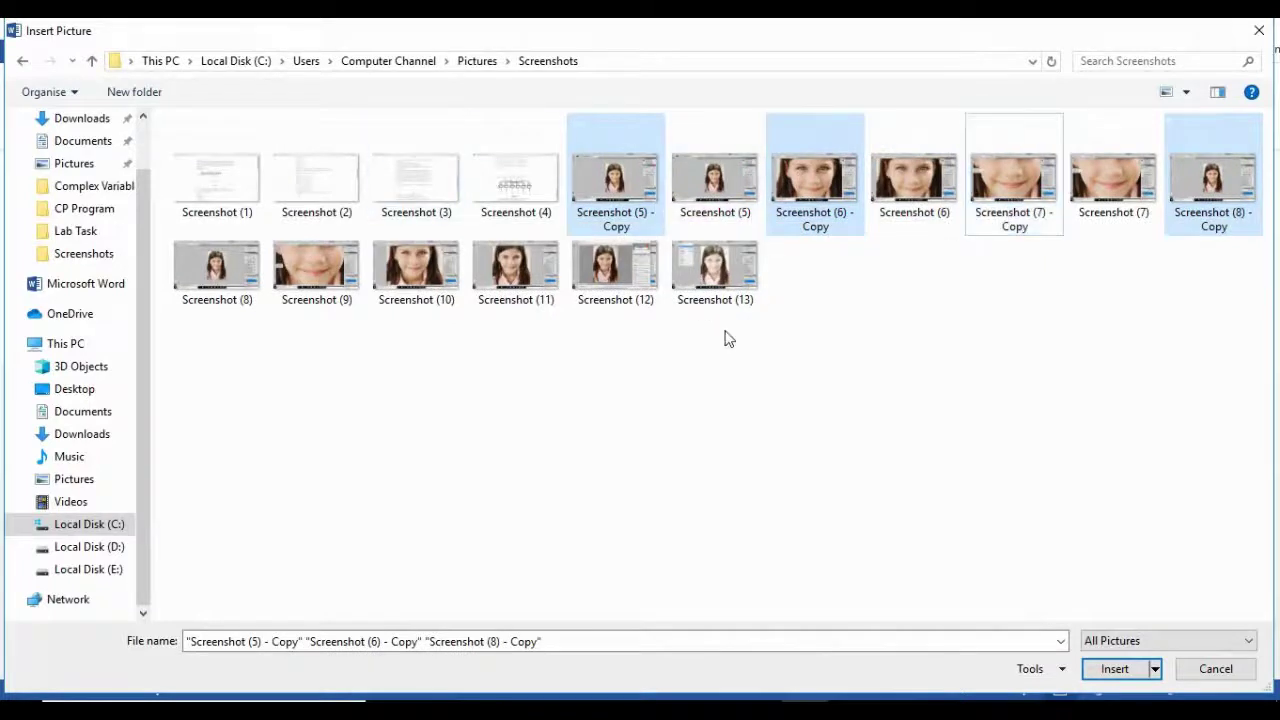
left_click(725, 338)
right_click(726, 334)
left_click(766, 472)
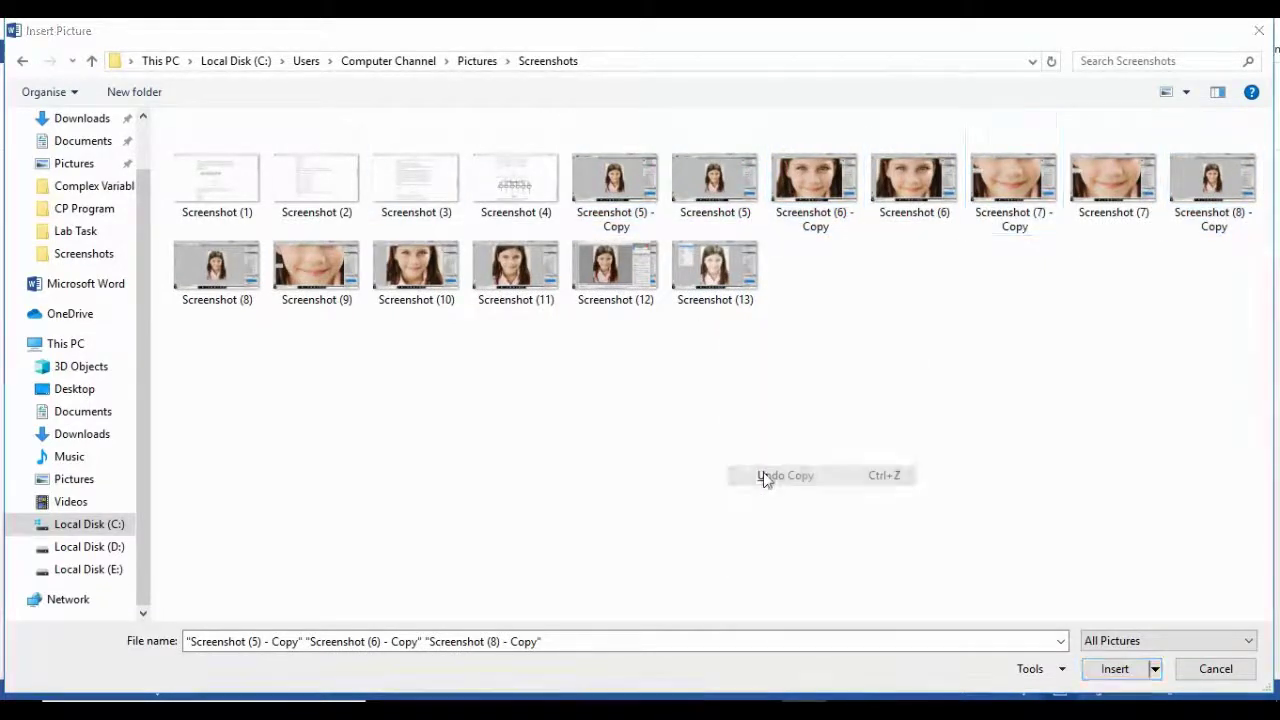
- Insert Screenshot (5) through Screenshot (13) from the Screenshots folder into the document below the exercise heading
left_click_drag(670, 250, 1240, 106)
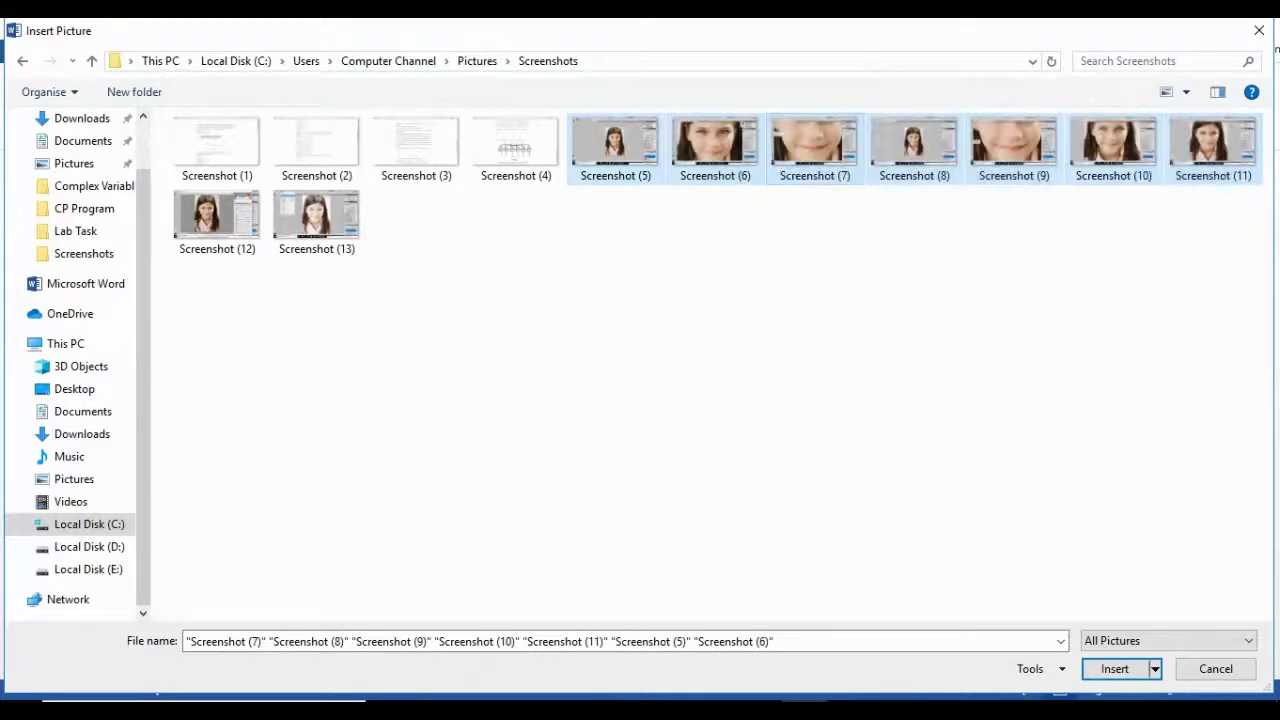
left_click(238, 214, "ctrl")
left_click(332, 208, "ctrl")
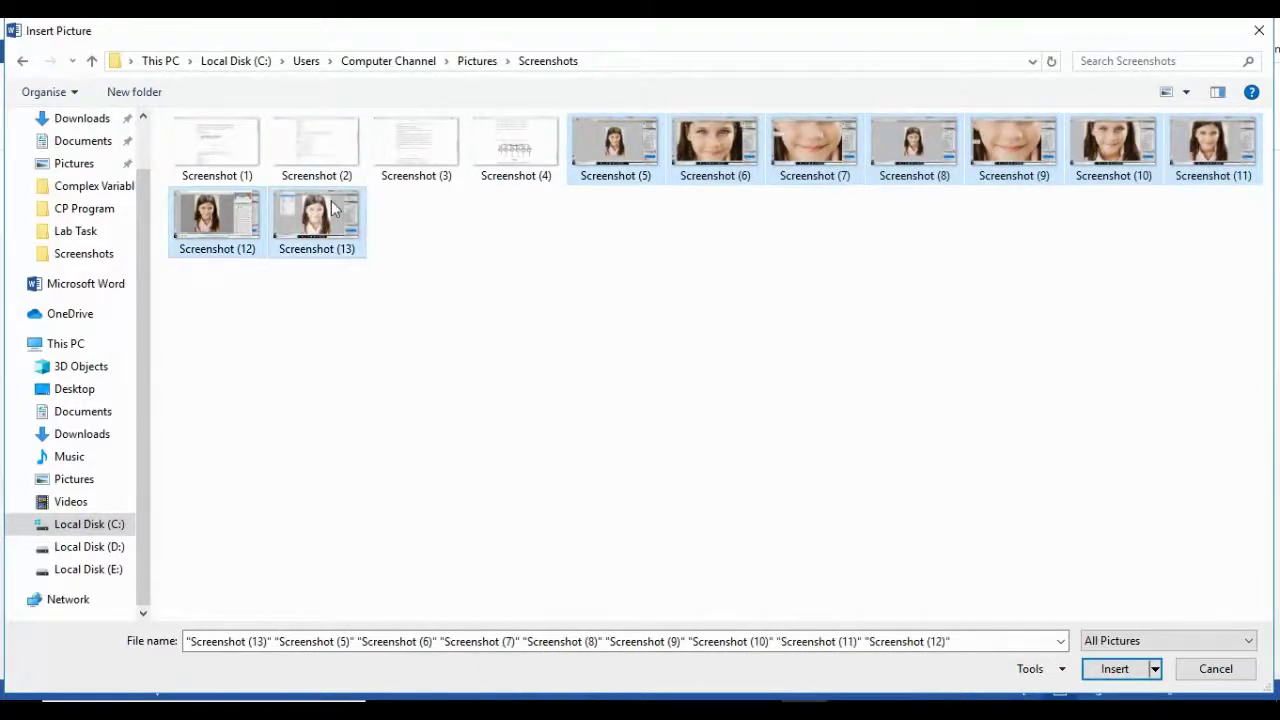
left_click(1113, 669)
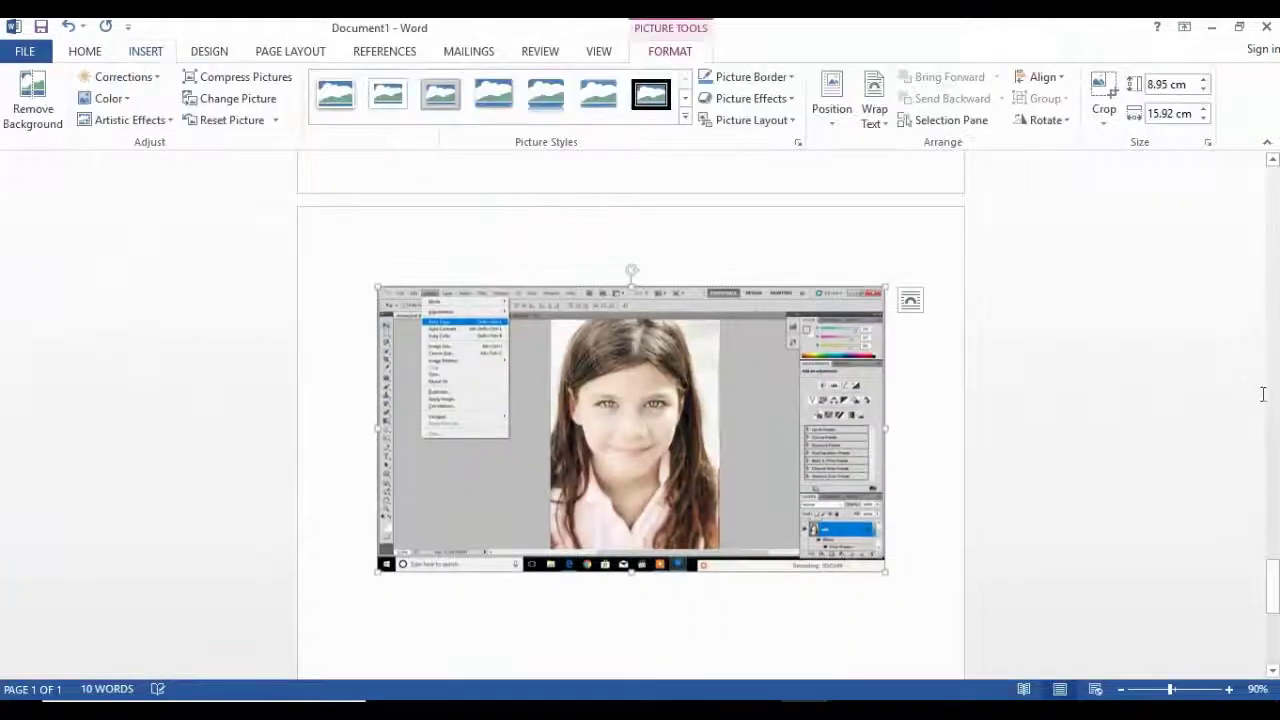
left_click_drag(1276, 573, 1274, 205)
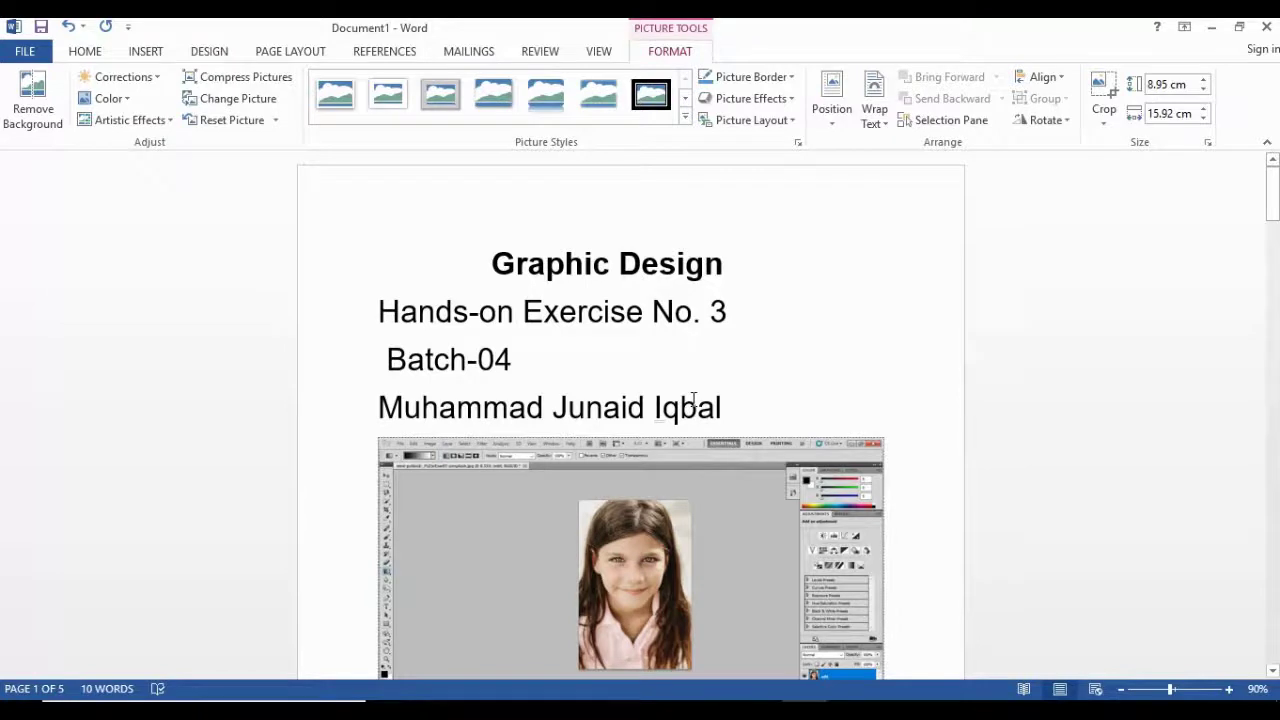
- Save the document to the Desktop as a Word Document named Graphic Design exercise 3
key("ctrl+s")
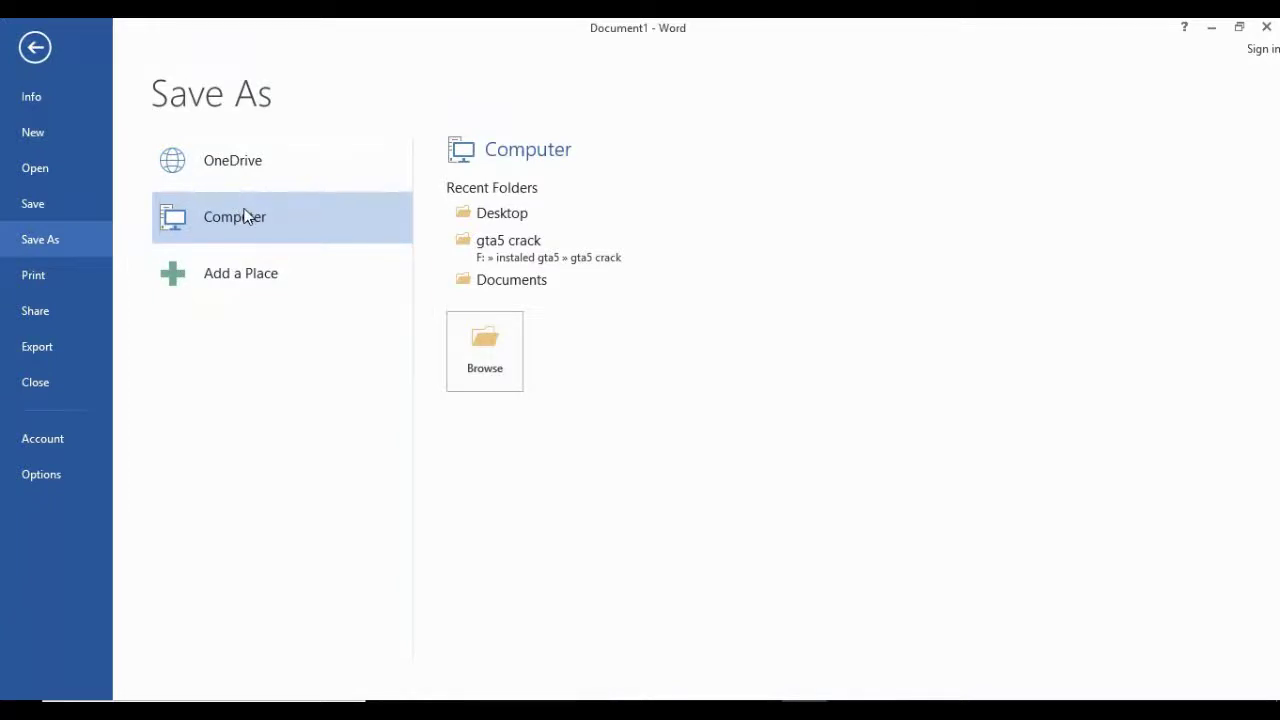
left_click(487, 211)
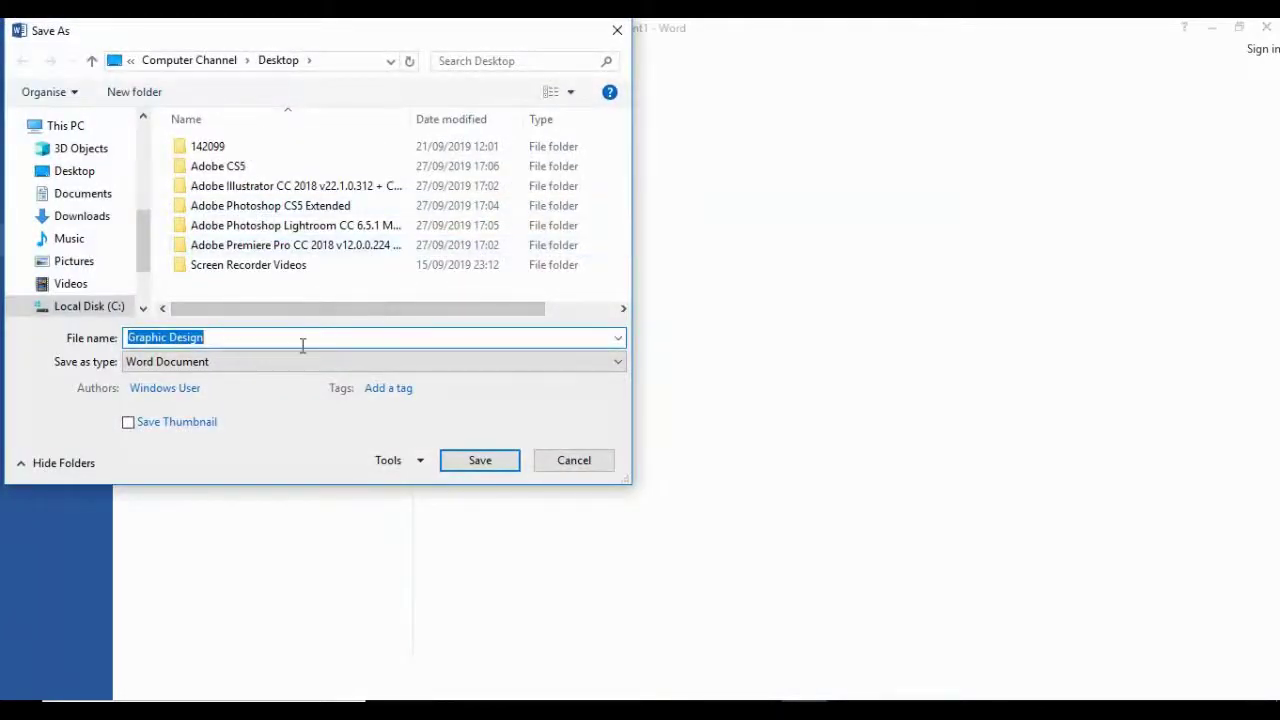
left_click(302, 344)
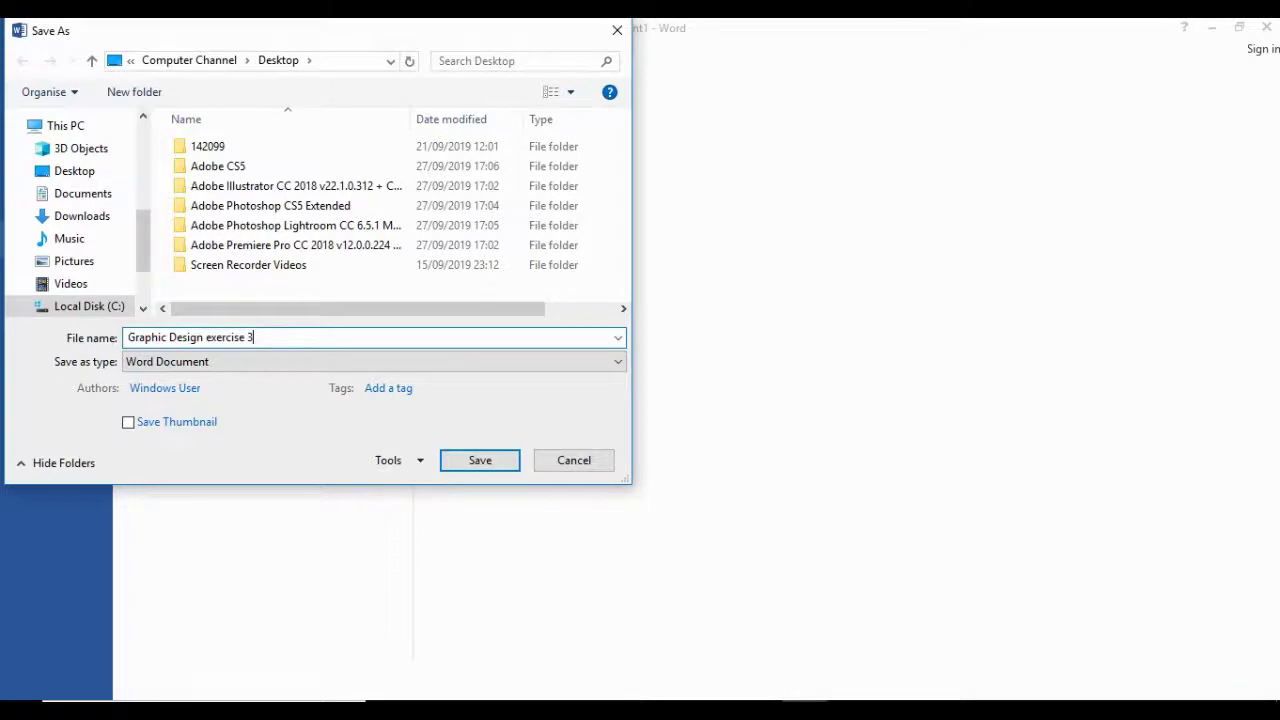
left_click(460, 460)
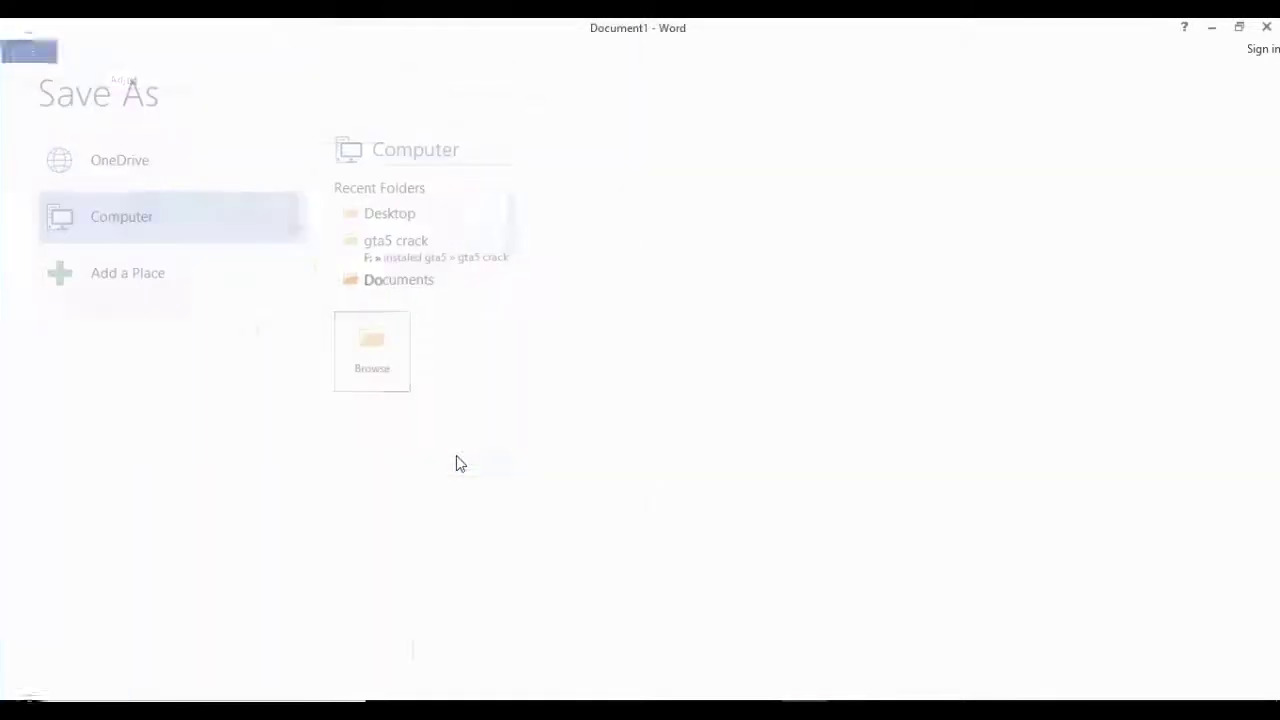
- Export the document as a PDF named Graphic Design exercise 3 to the Desktop, with standard optimization
left_click(28, 49)
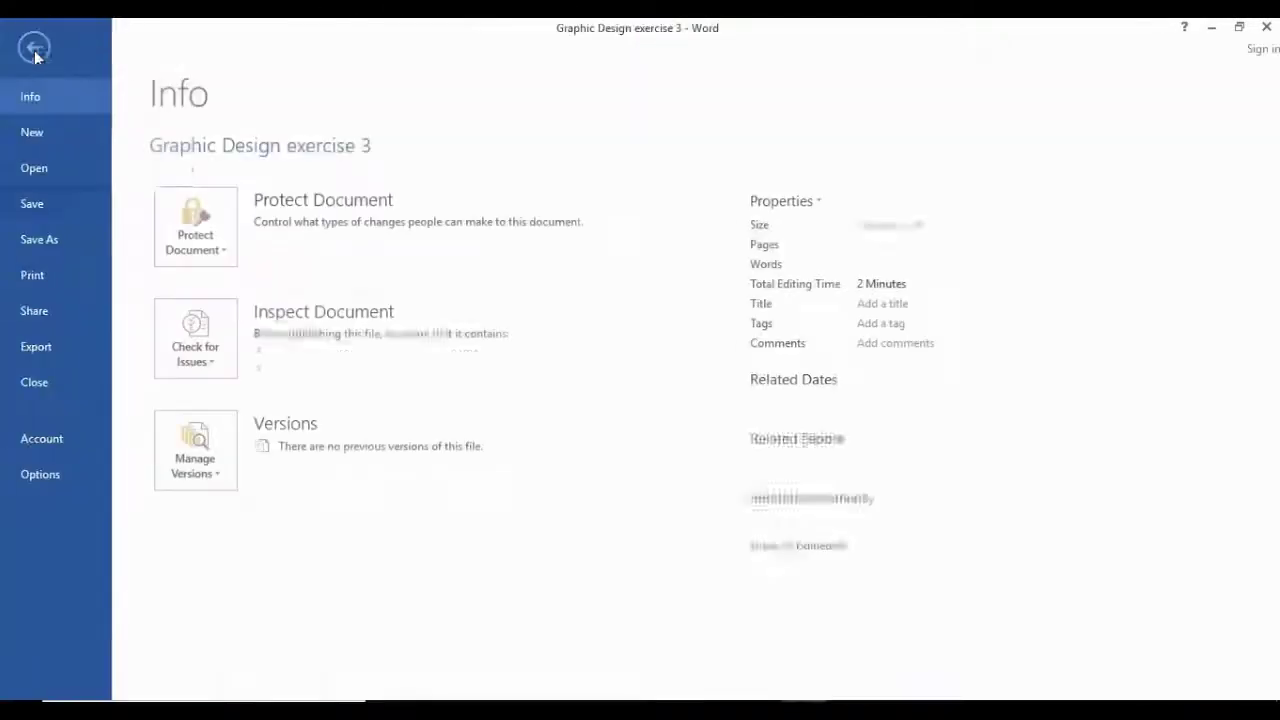
left_click(52, 355)
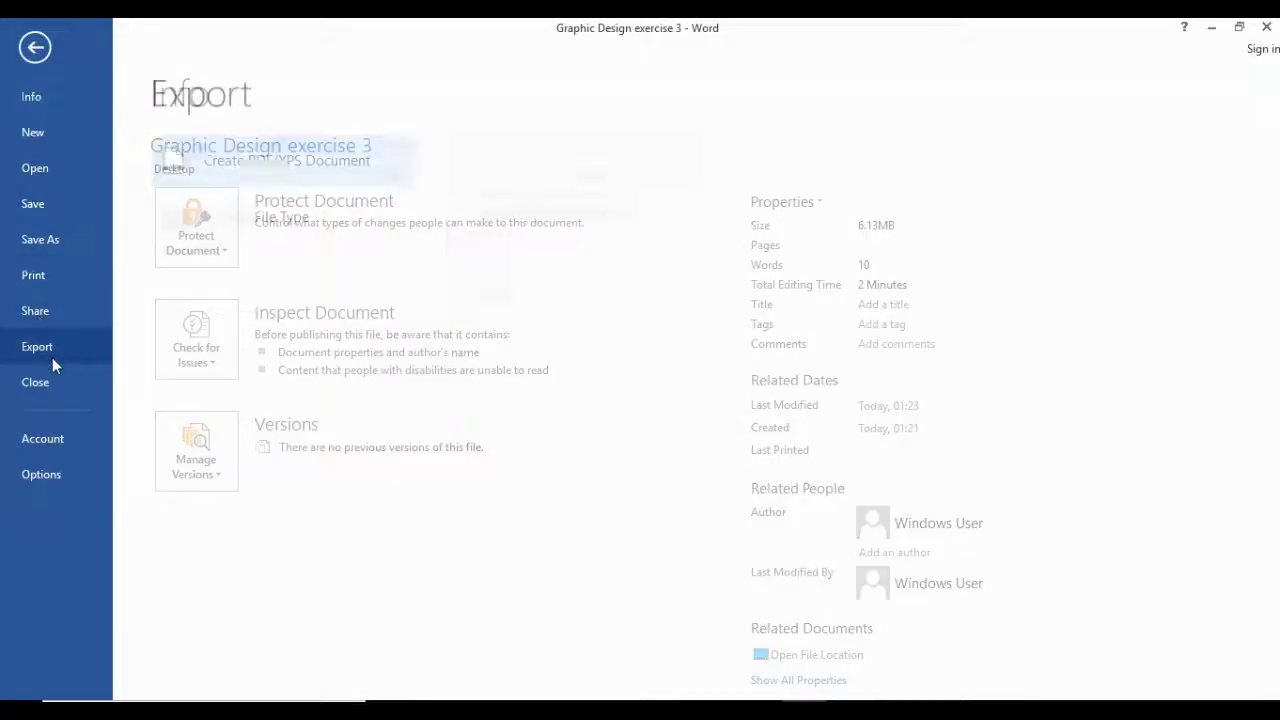
left_click(468, 290)
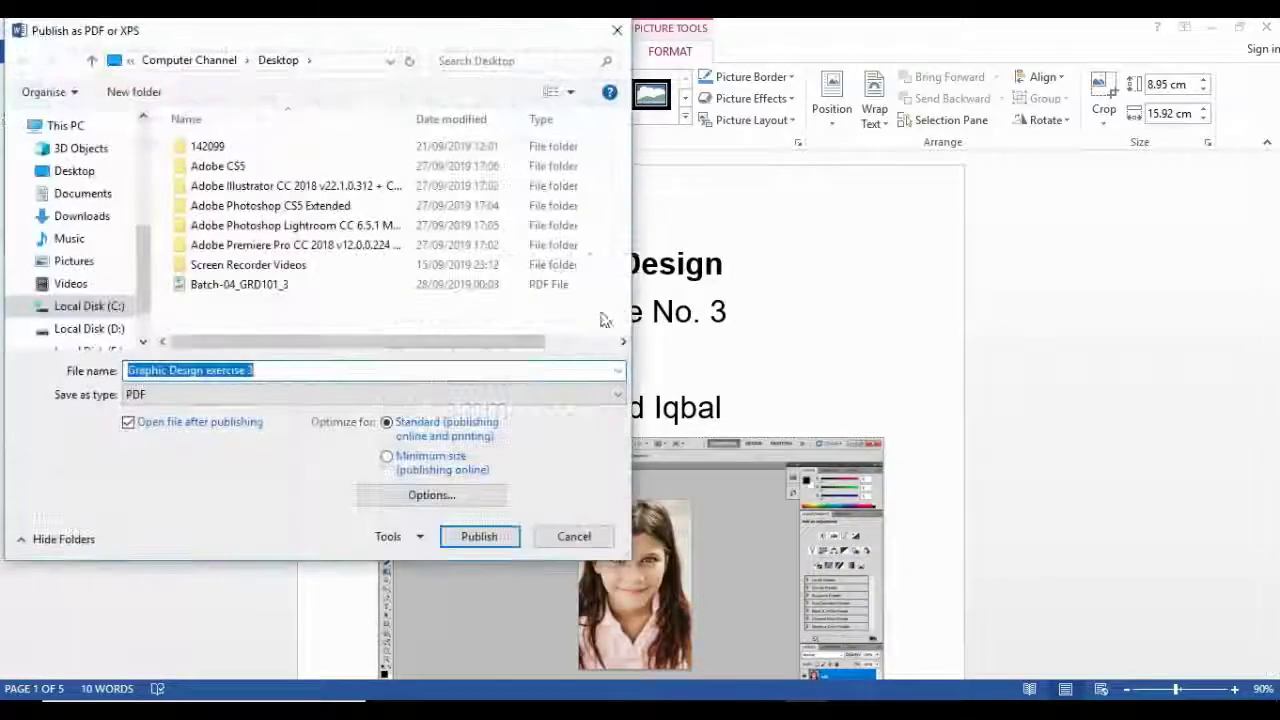
left_click(479, 537)
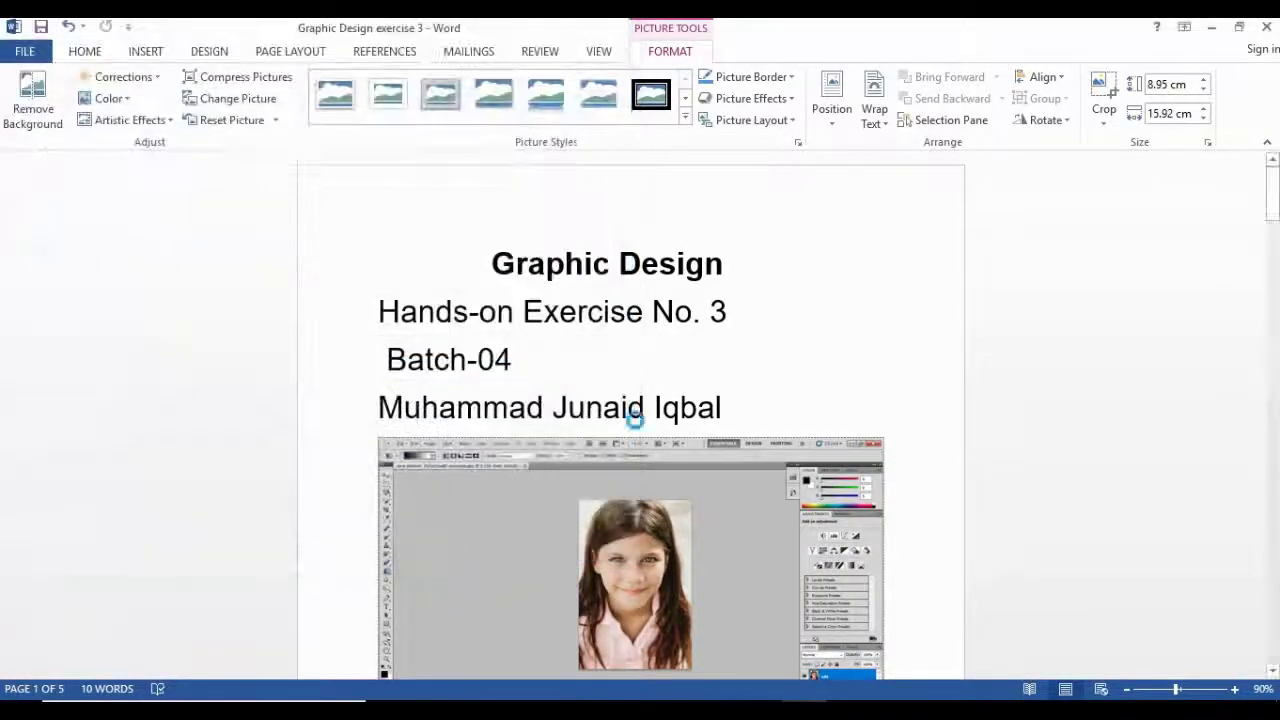